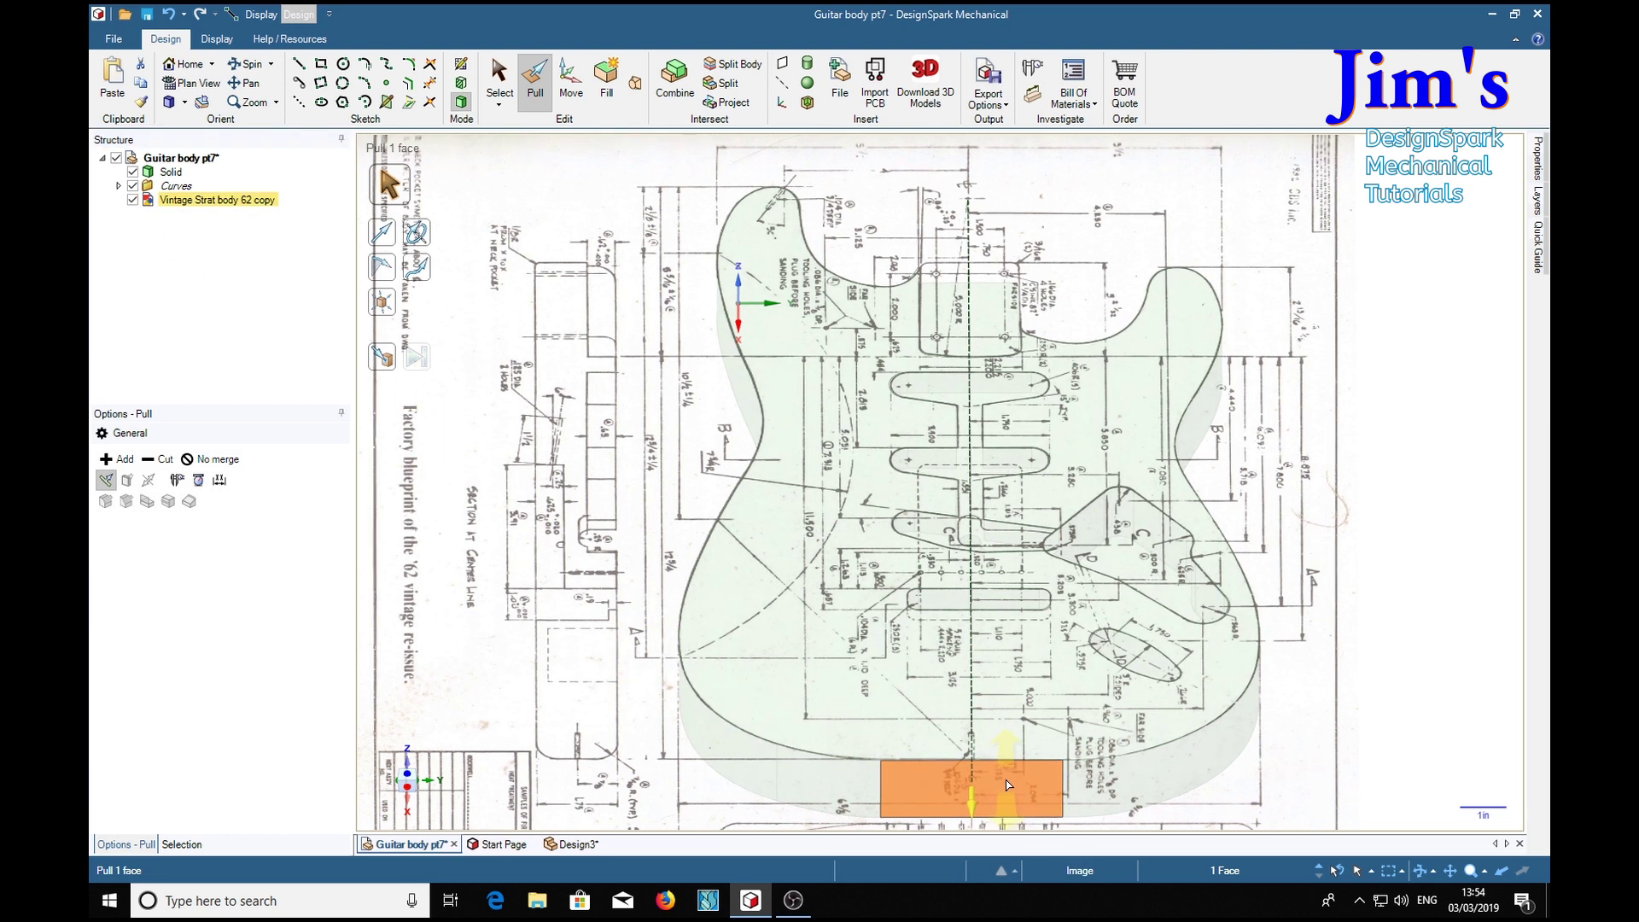
# - Examine the blueprint's strap-button hole callout at the tail end of the guitar body
pyautogui.keyDown('shift'); pyautogui.moveTo(1011, 758); pyautogui.dragTo(1016, 597, button='middle'); pyautogui.keyUp('shift')
pyautogui.scroll(3, 1015, 598)
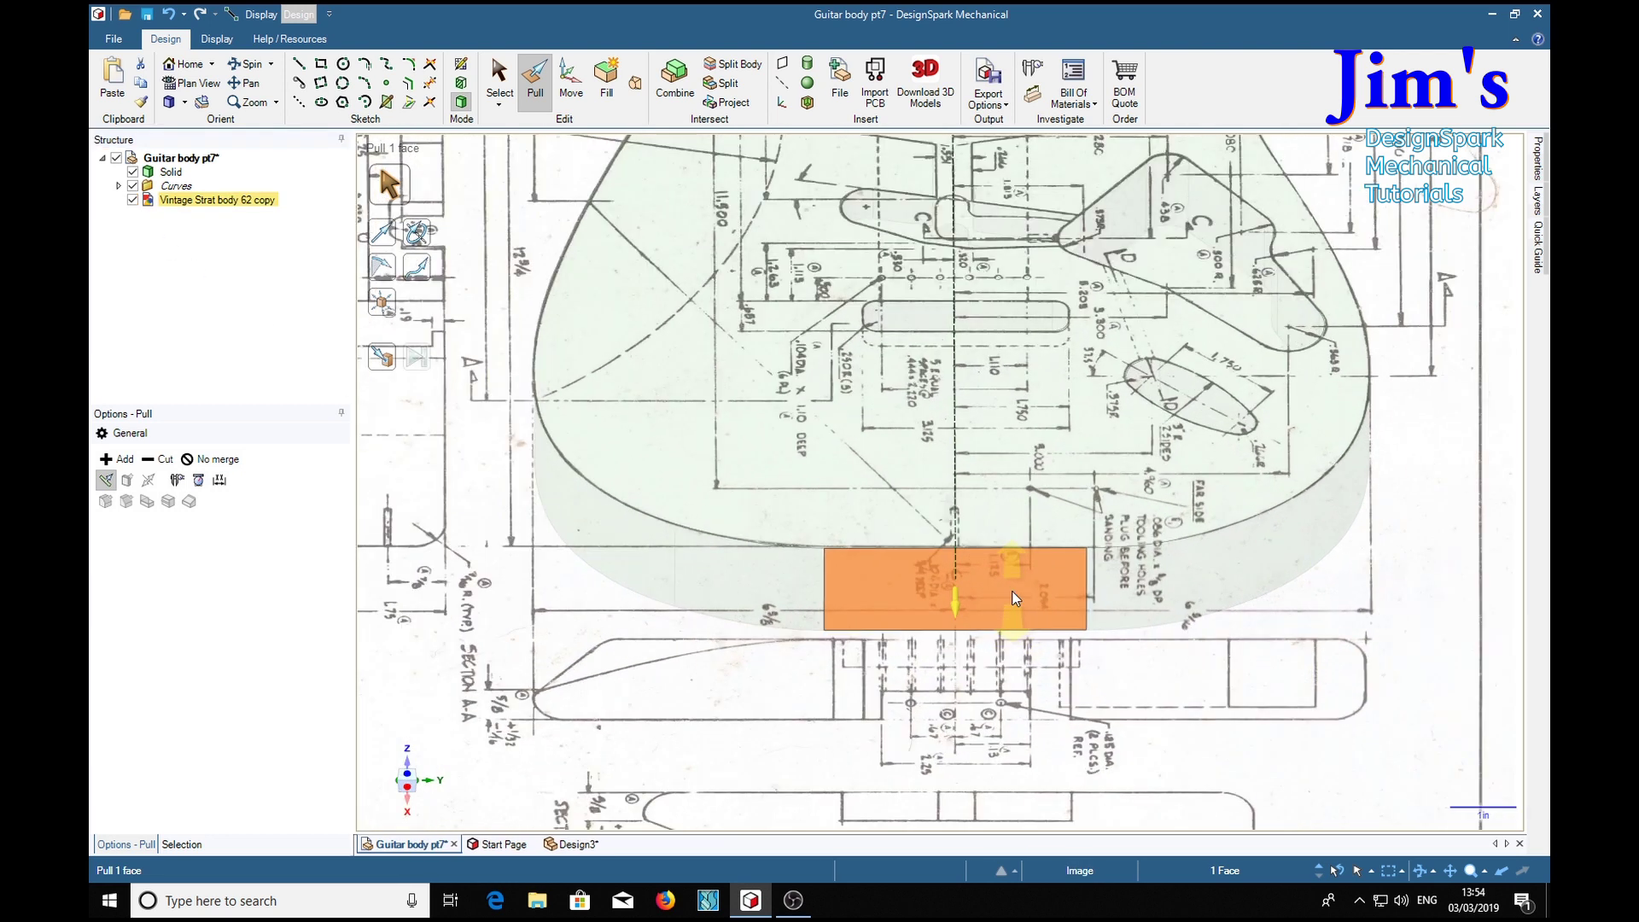
pyautogui.click(717, 592)
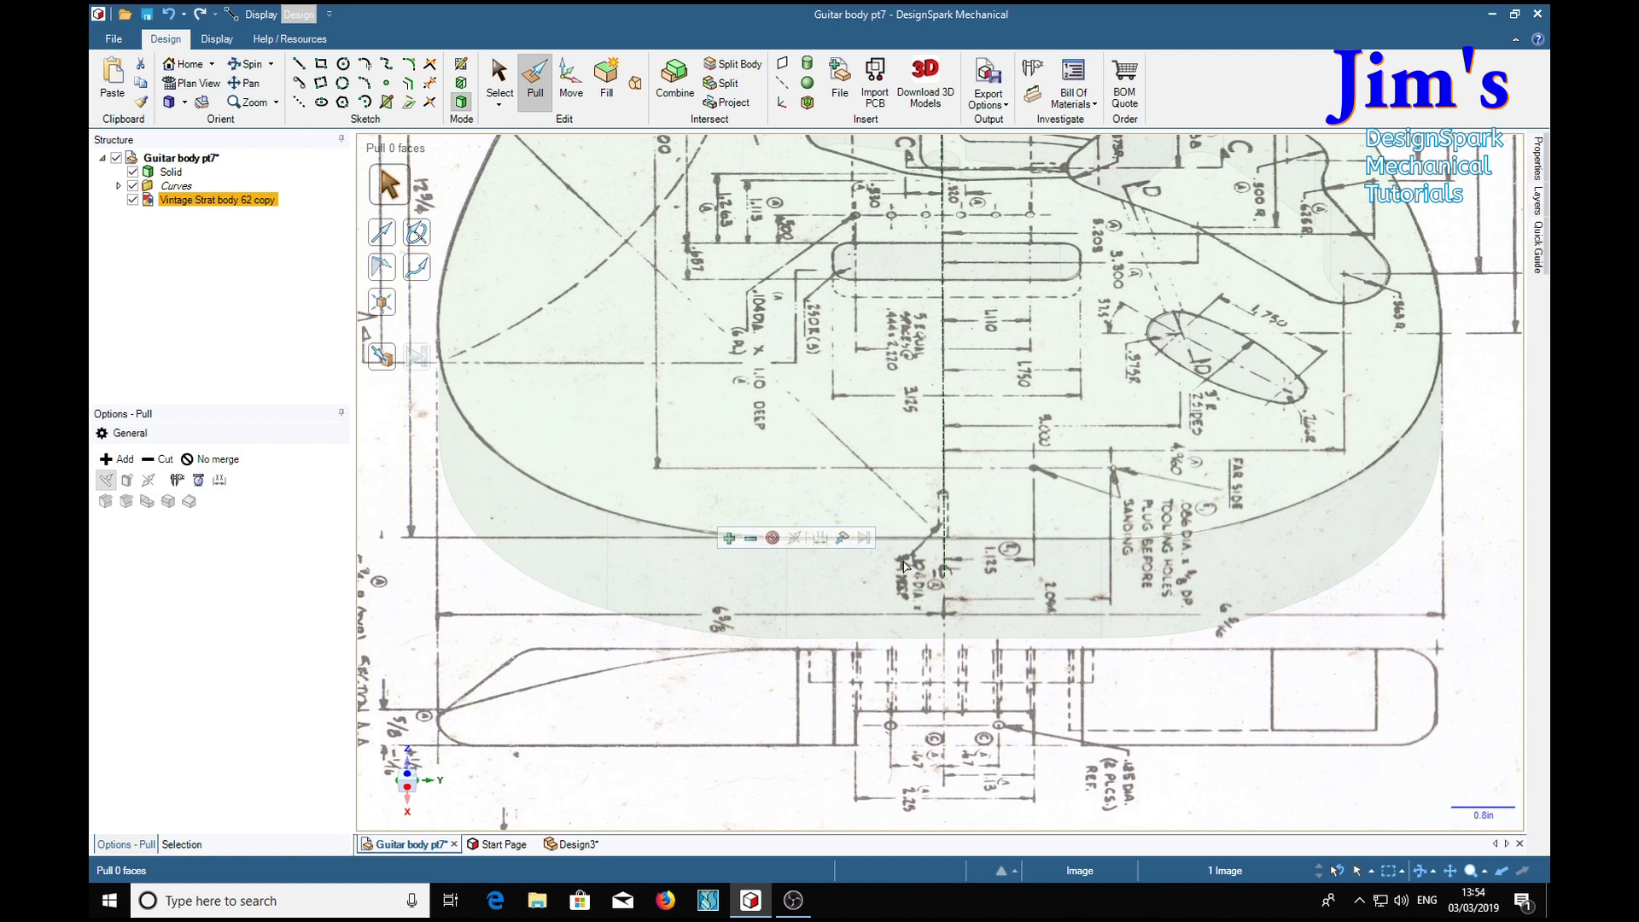
pyautogui.scroll(3, 915, 612)
pyautogui.scroll(3, 914, 590)
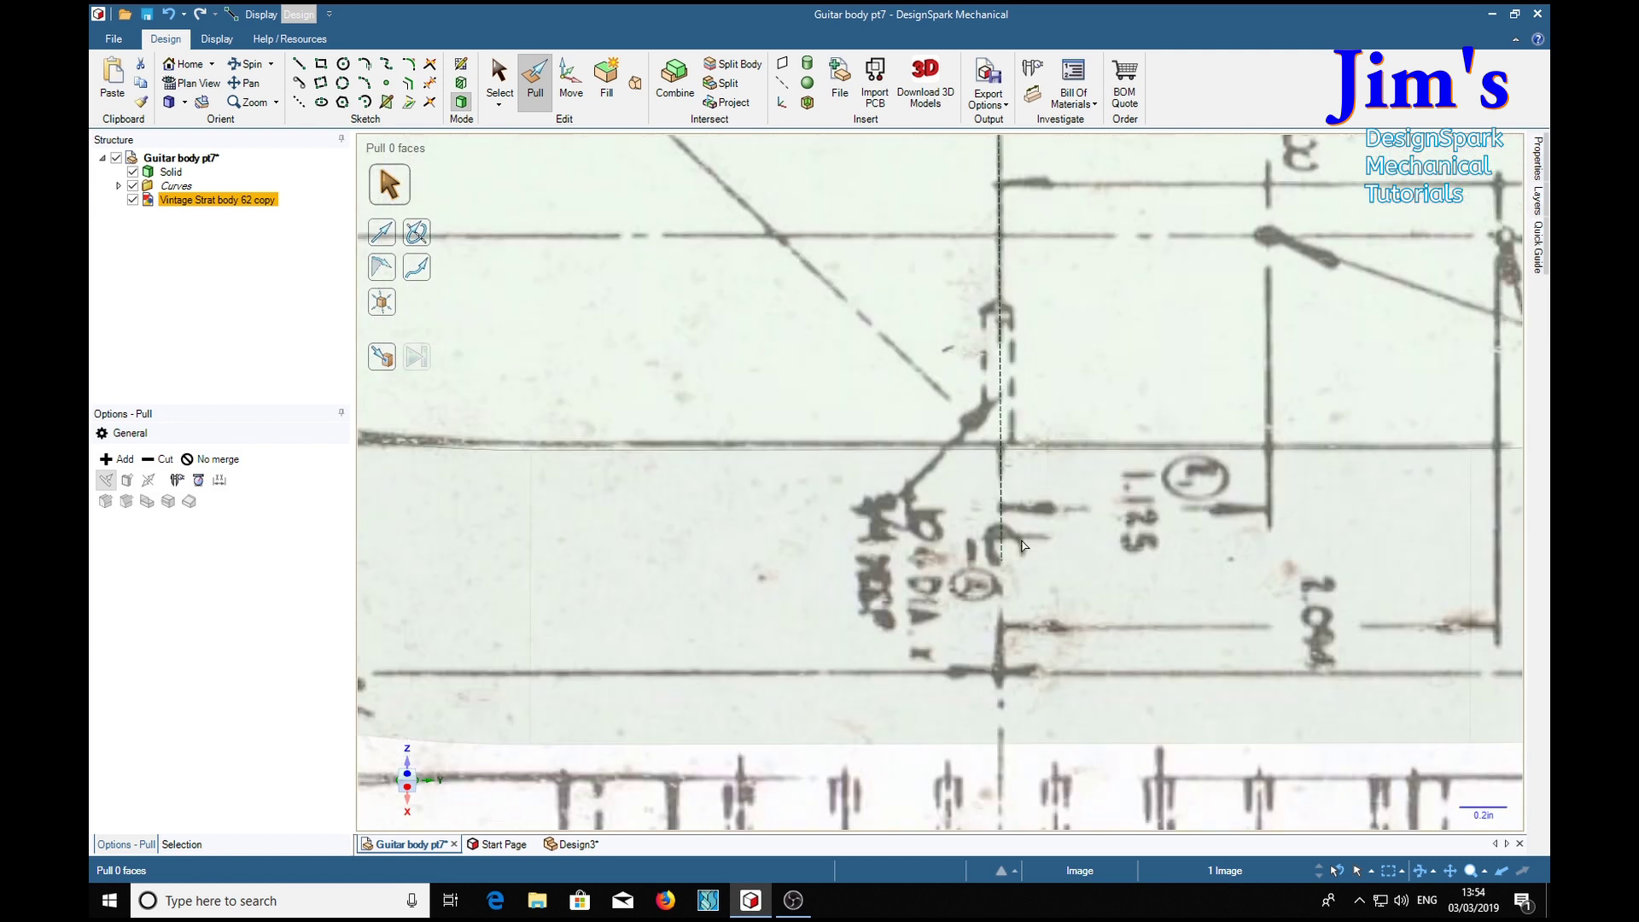
pyautogui.scroll(-3, 923, 555)
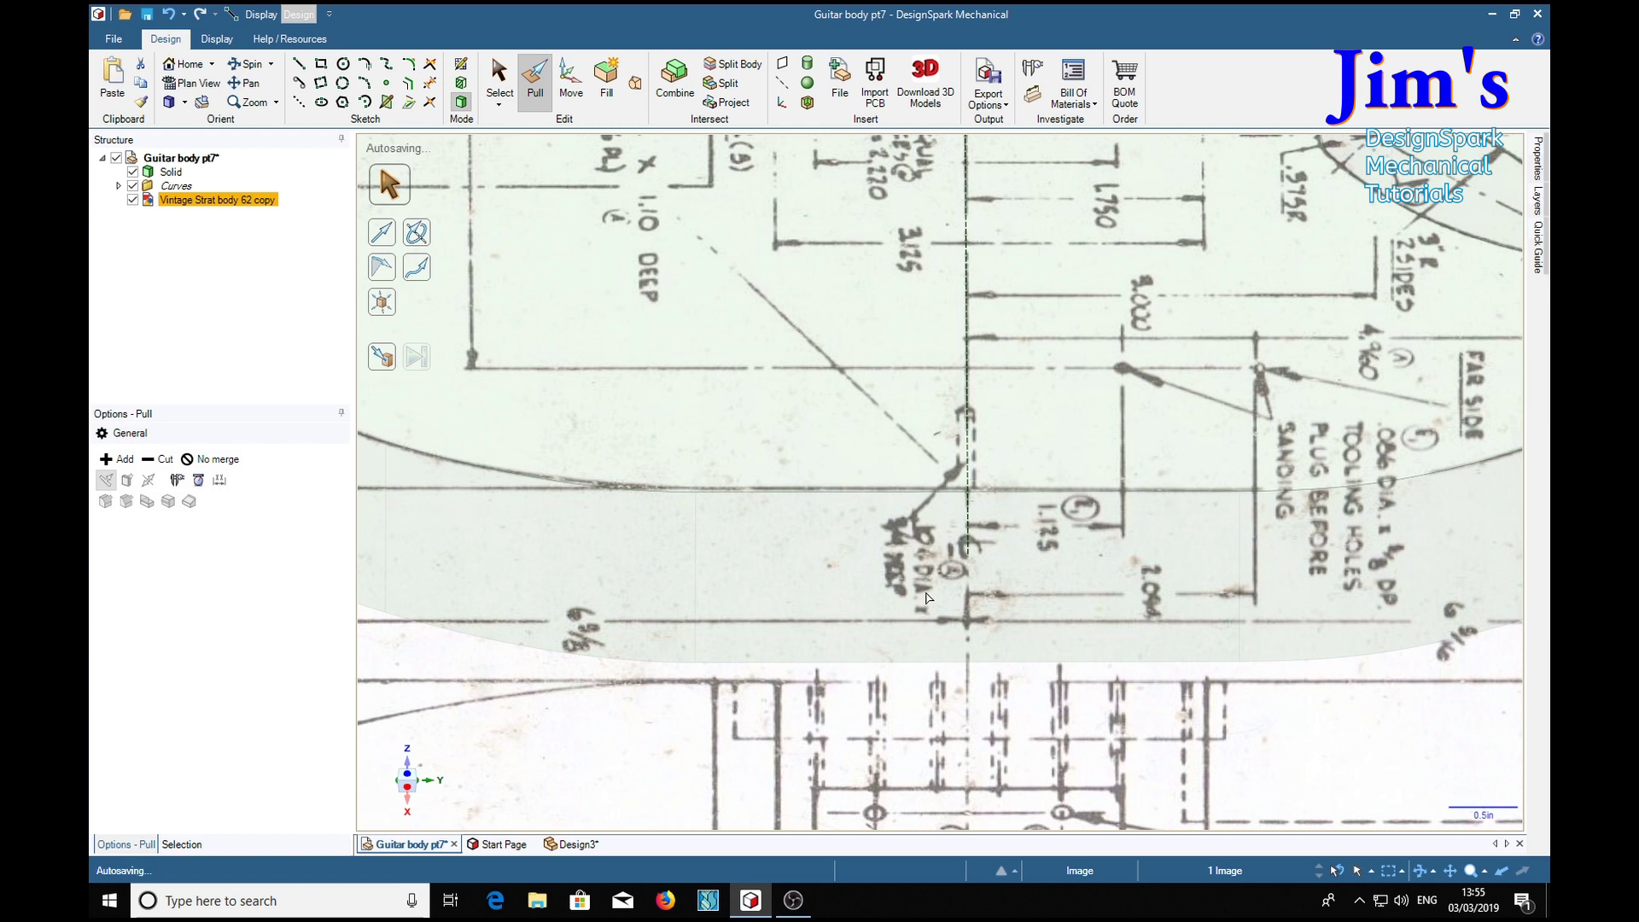
pyautogui.scroll(-3, 922, 574)
pyautogui.scroll(-3, 841, 562)
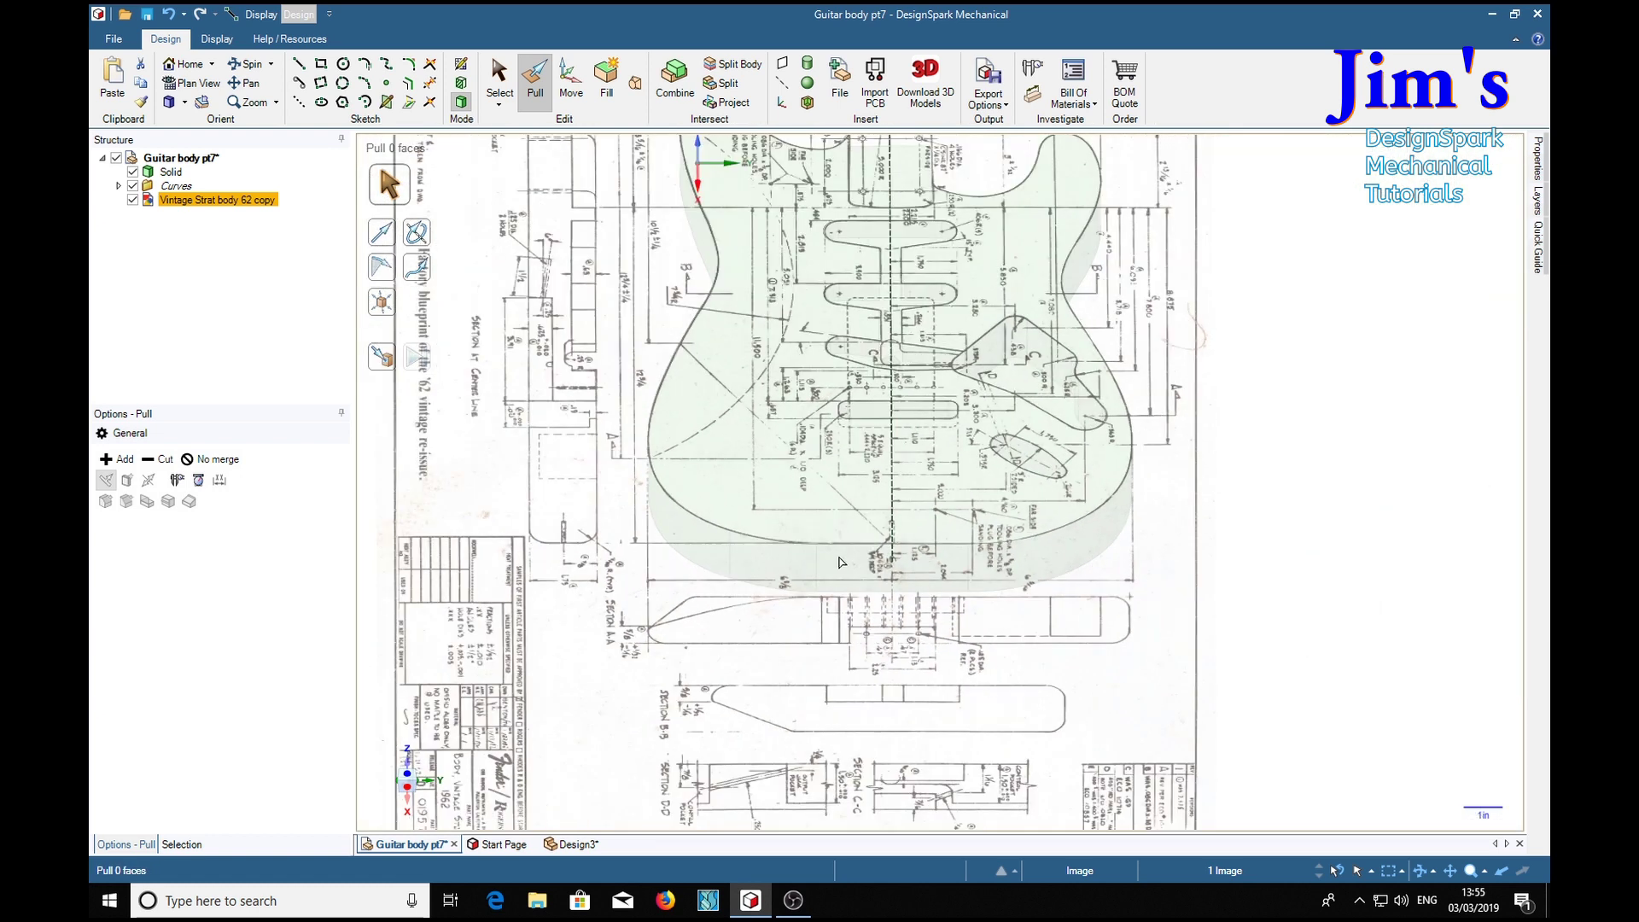
# - Hide the blueprint image and sketch a 0.104 in diameter circle, snapped to the grid, at the centre of the flat tail-end face
pyautogui.click(132, 199)
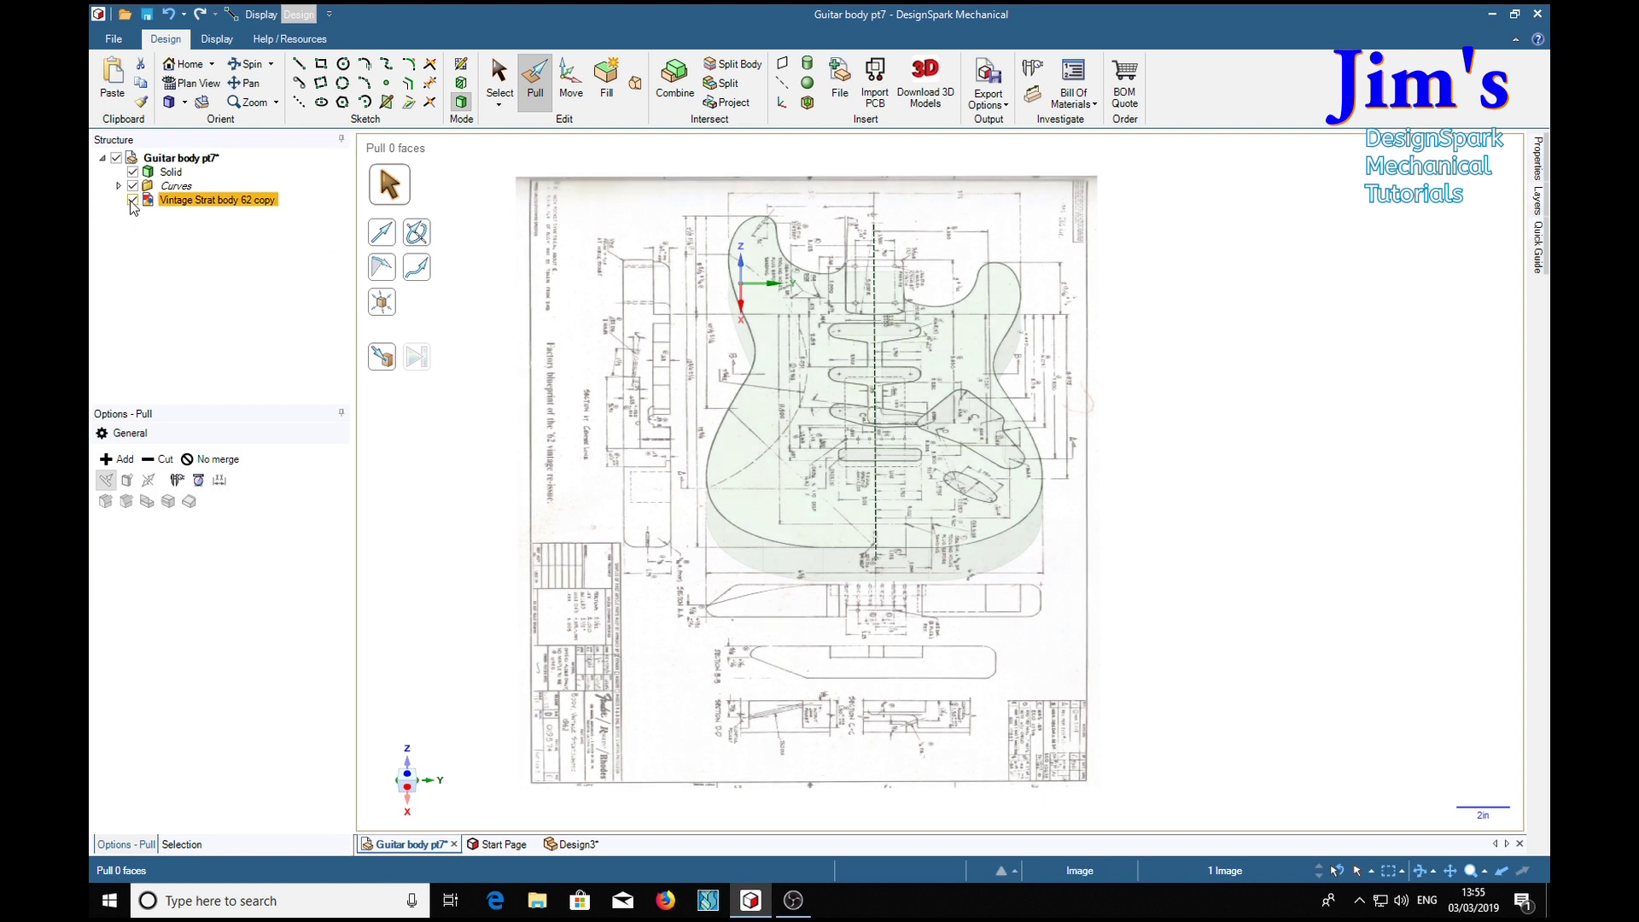
pyautogui.click(898, 575)
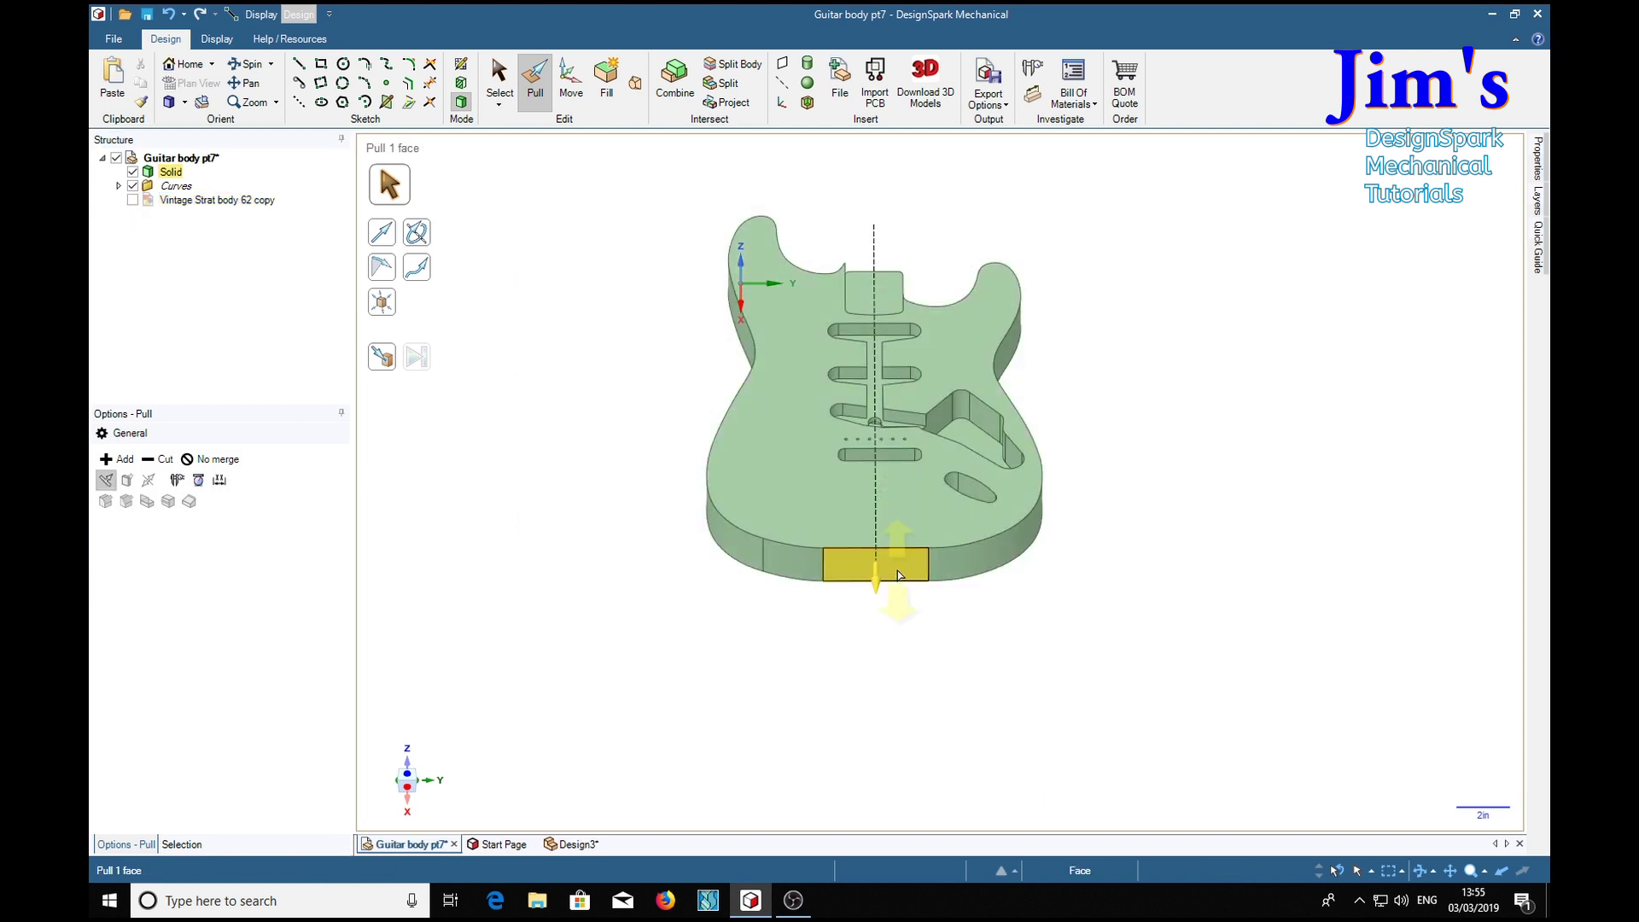
pyautogui.click(897, 575)
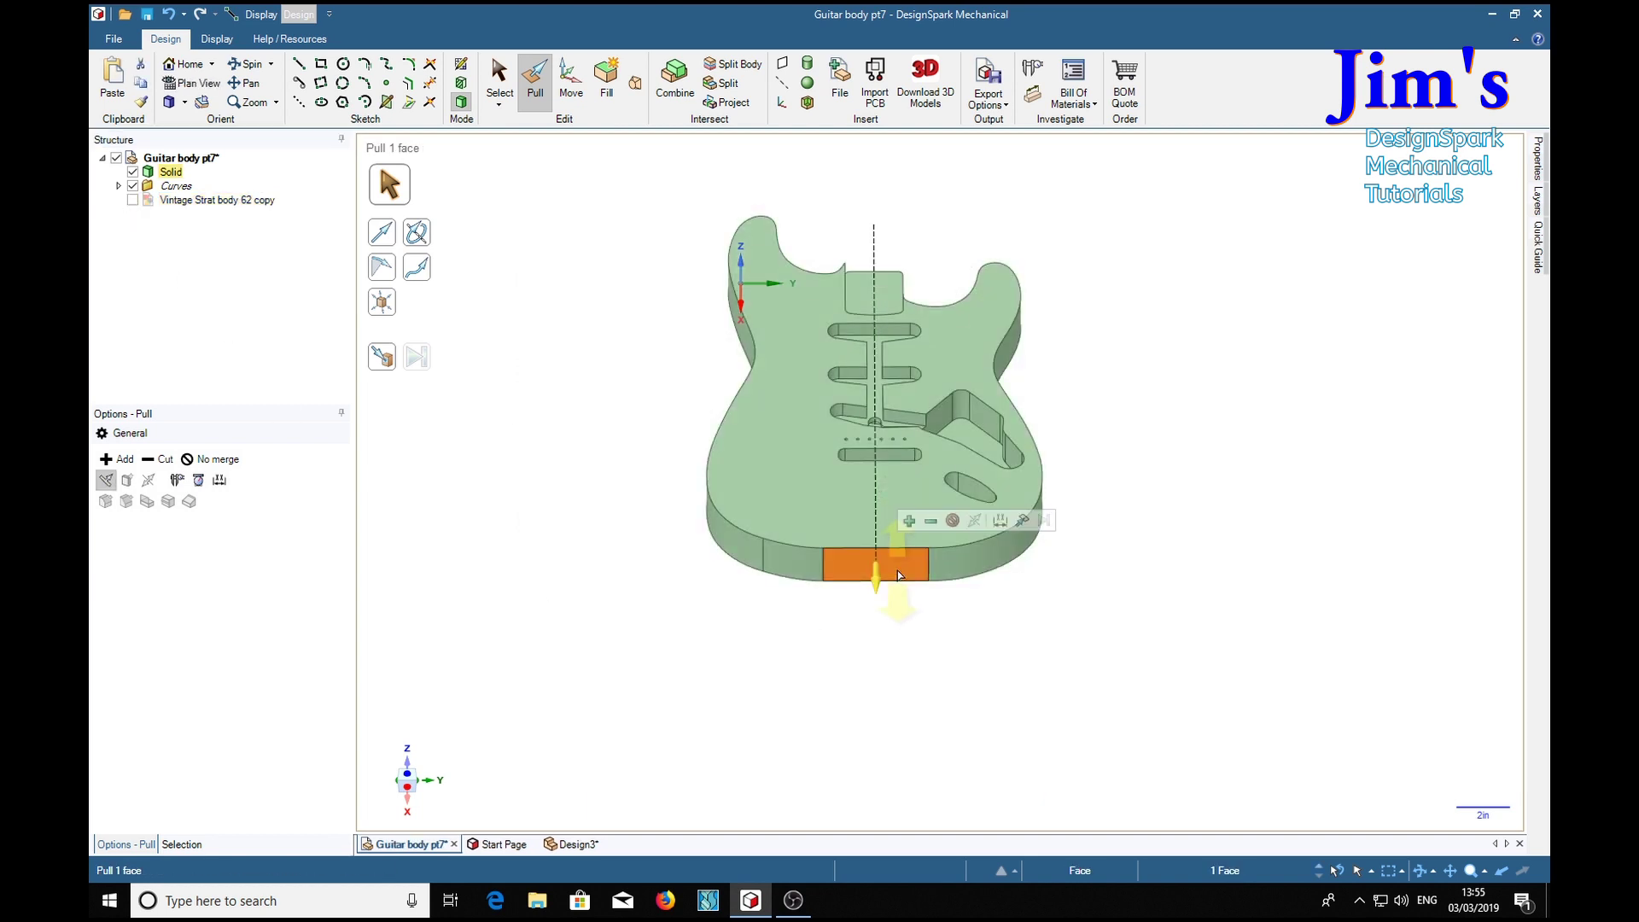
pyautogui.press('v')
pyautogui.scroll(3, 897, 571)
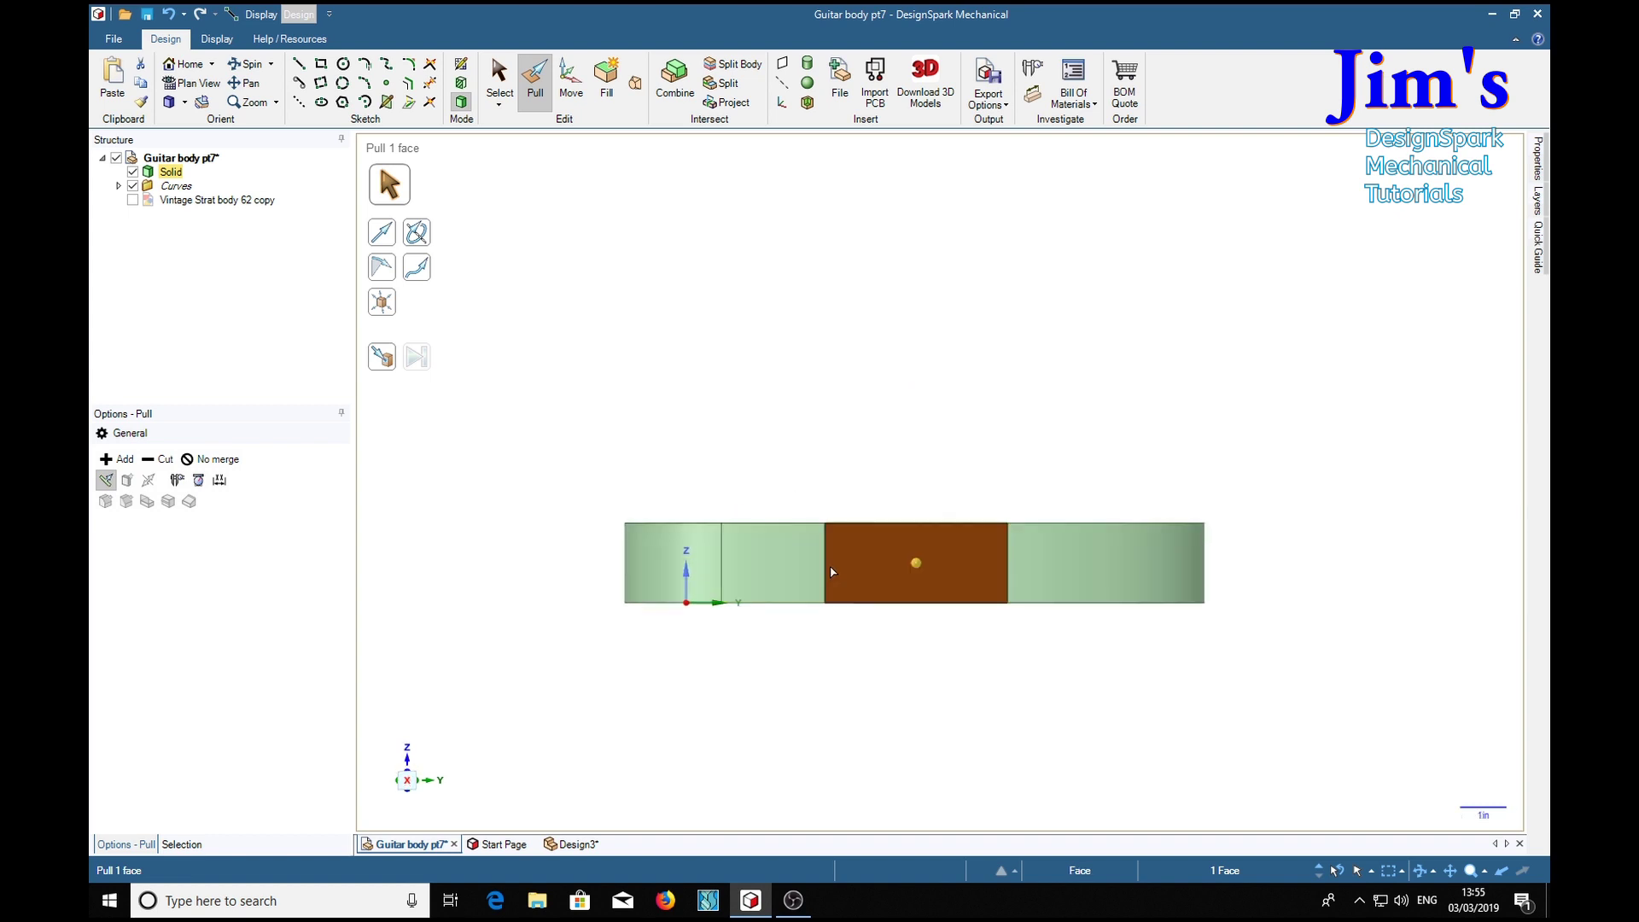
pyautogui.scroll(2, 888, 587)
pyautogui.scroll(1, 945, 597)
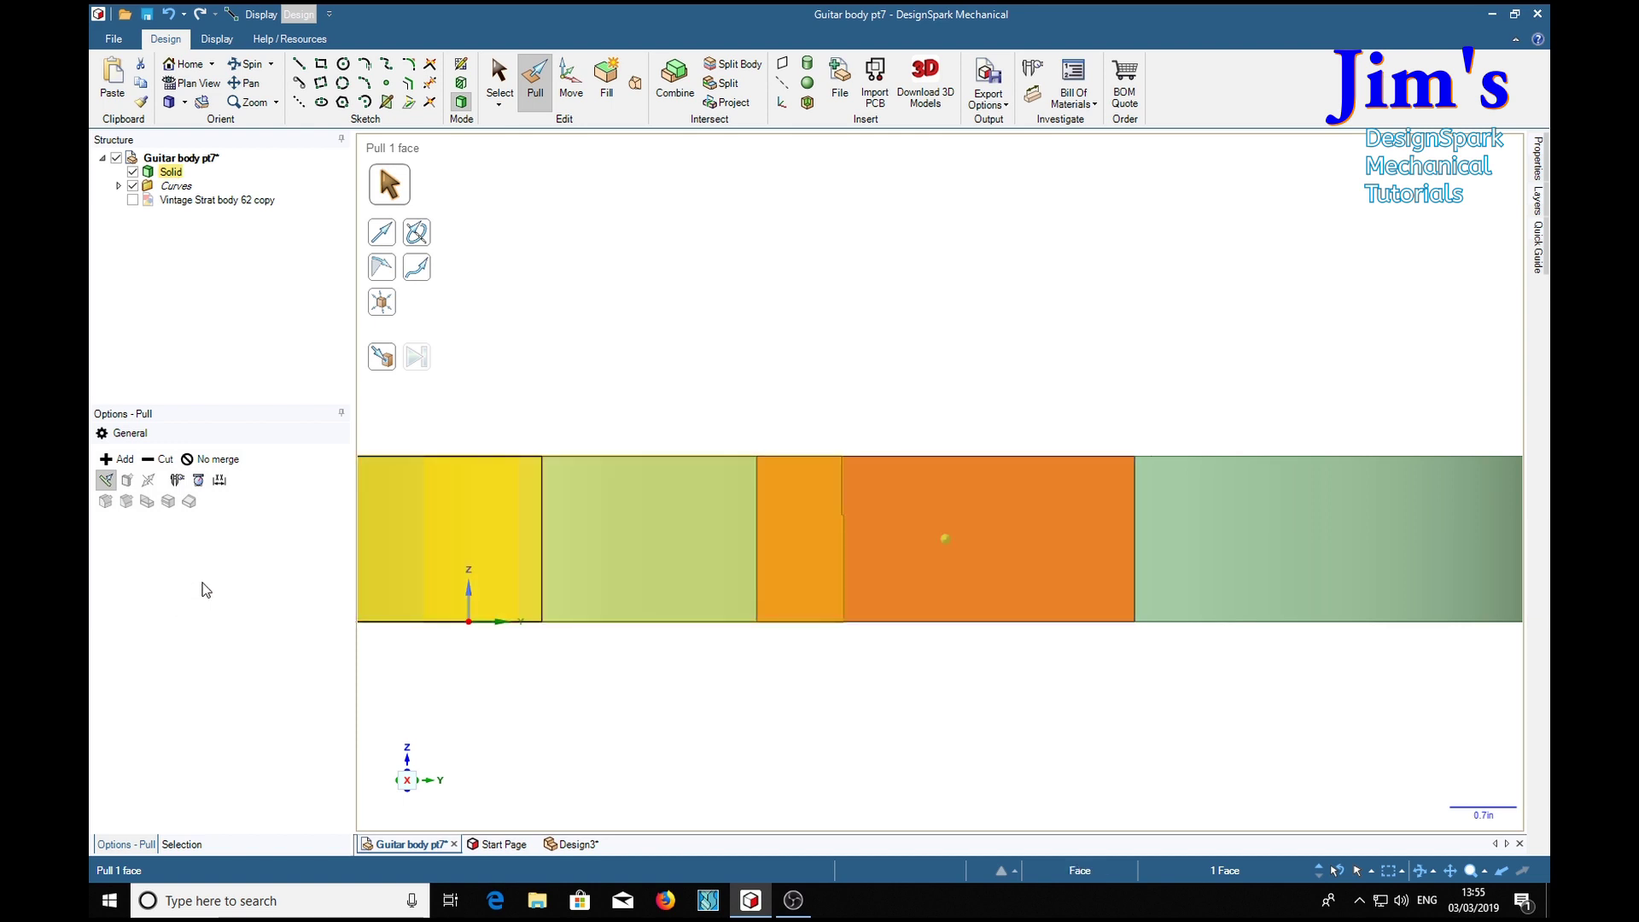
pyautogui.click(343, 64)
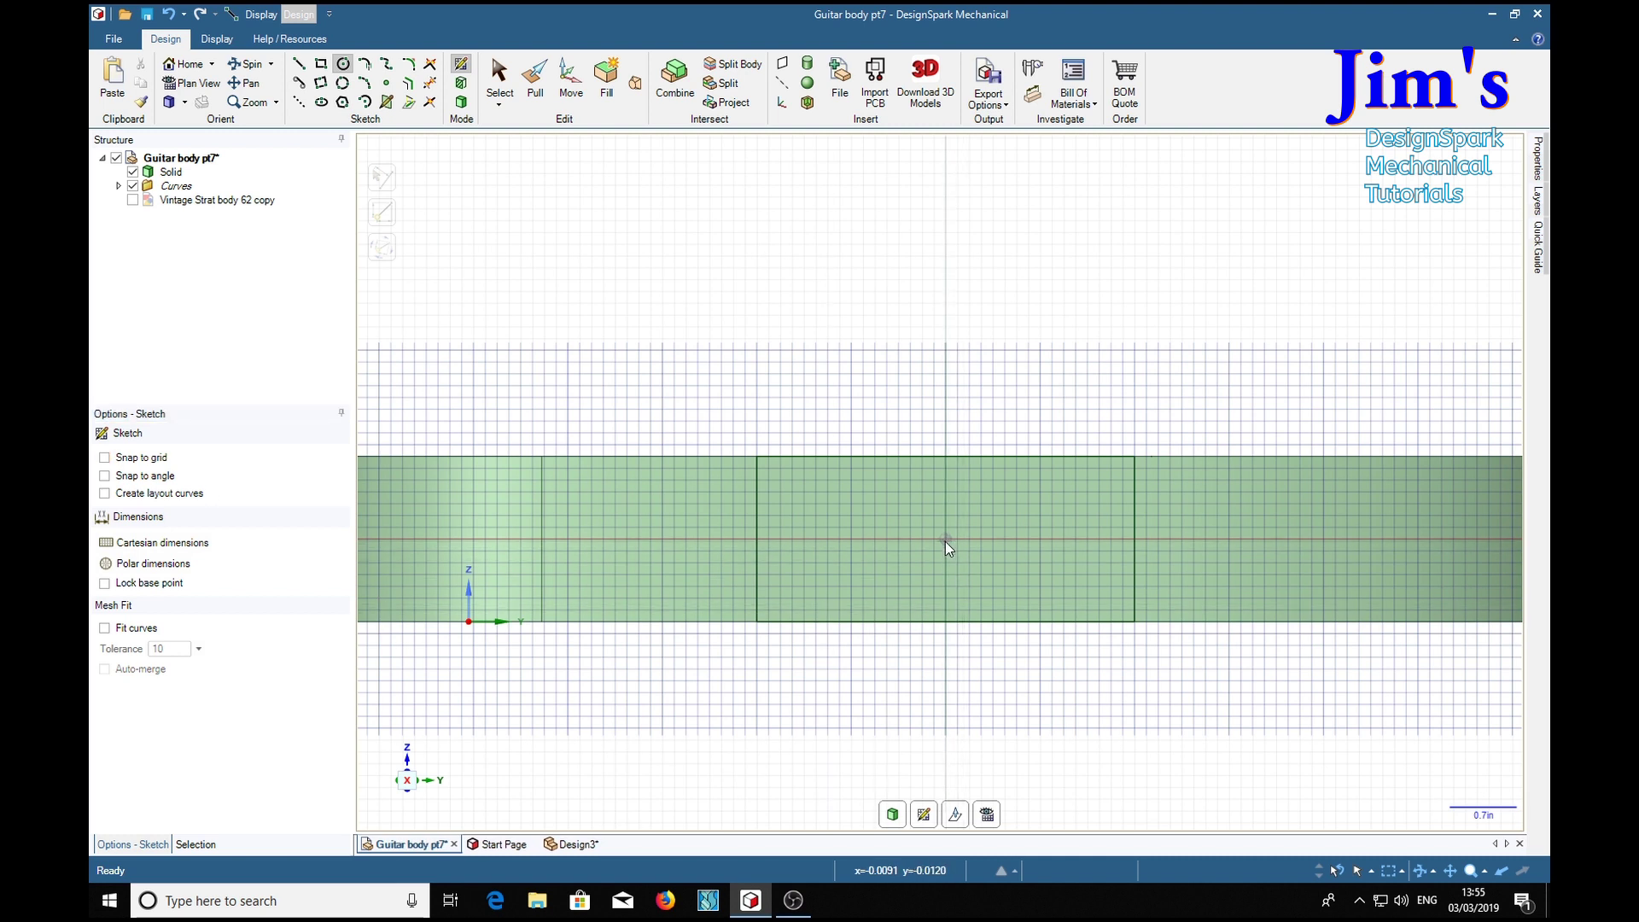
pyautogui.click(104, 459)
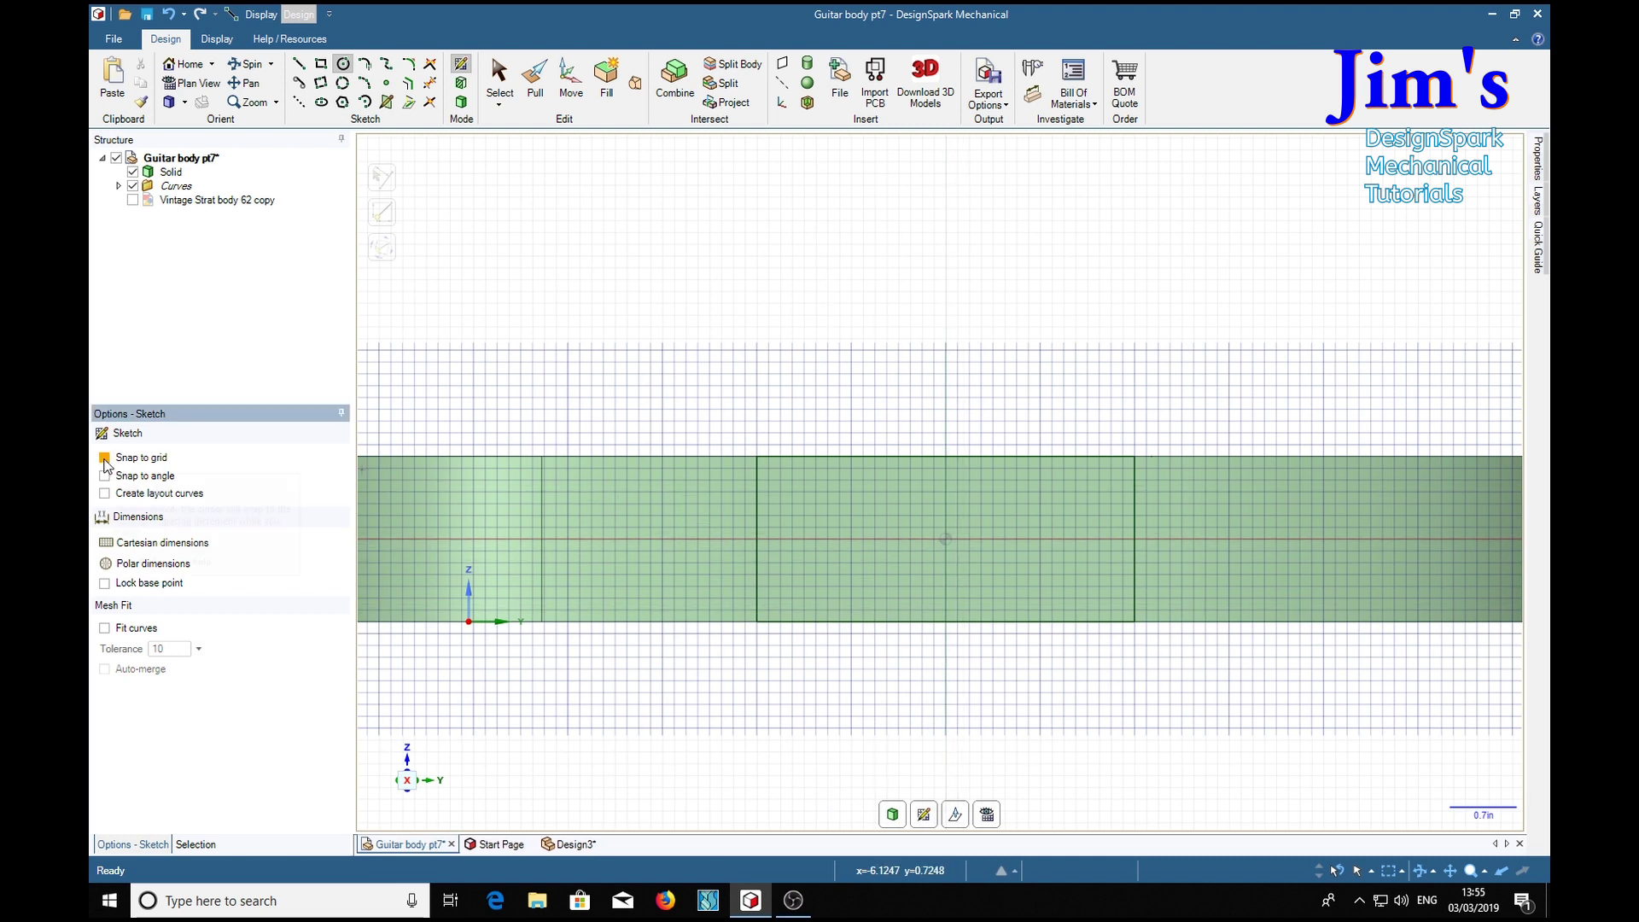
pyautogui.click(944, 539)
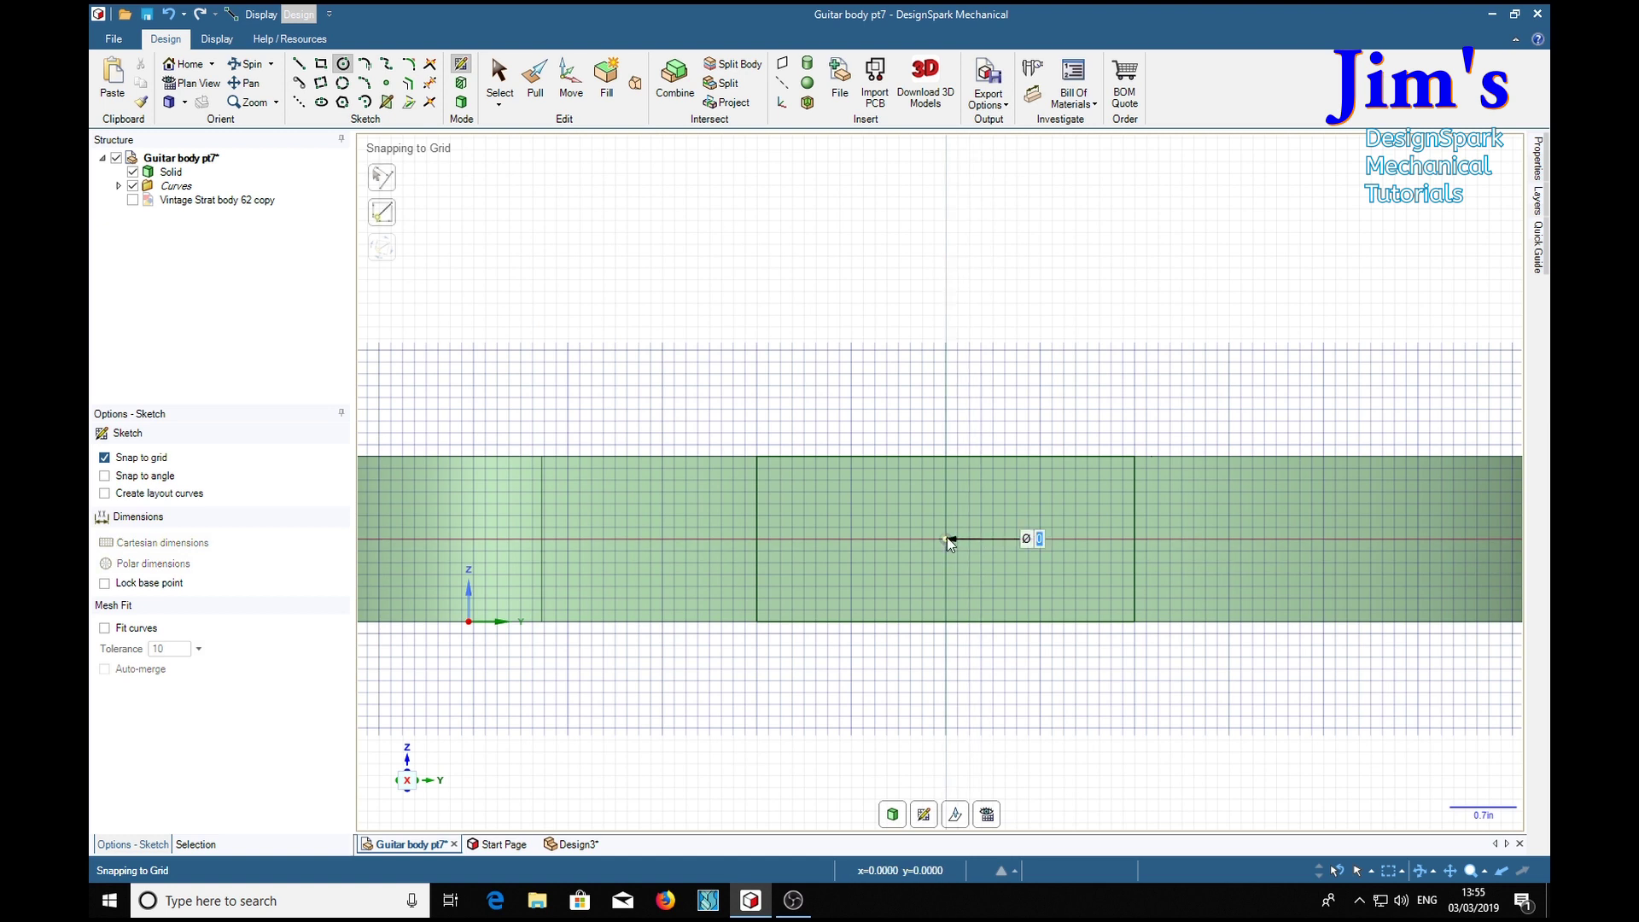
pyautogui.write('.1040')
pyautogui.press('Return')
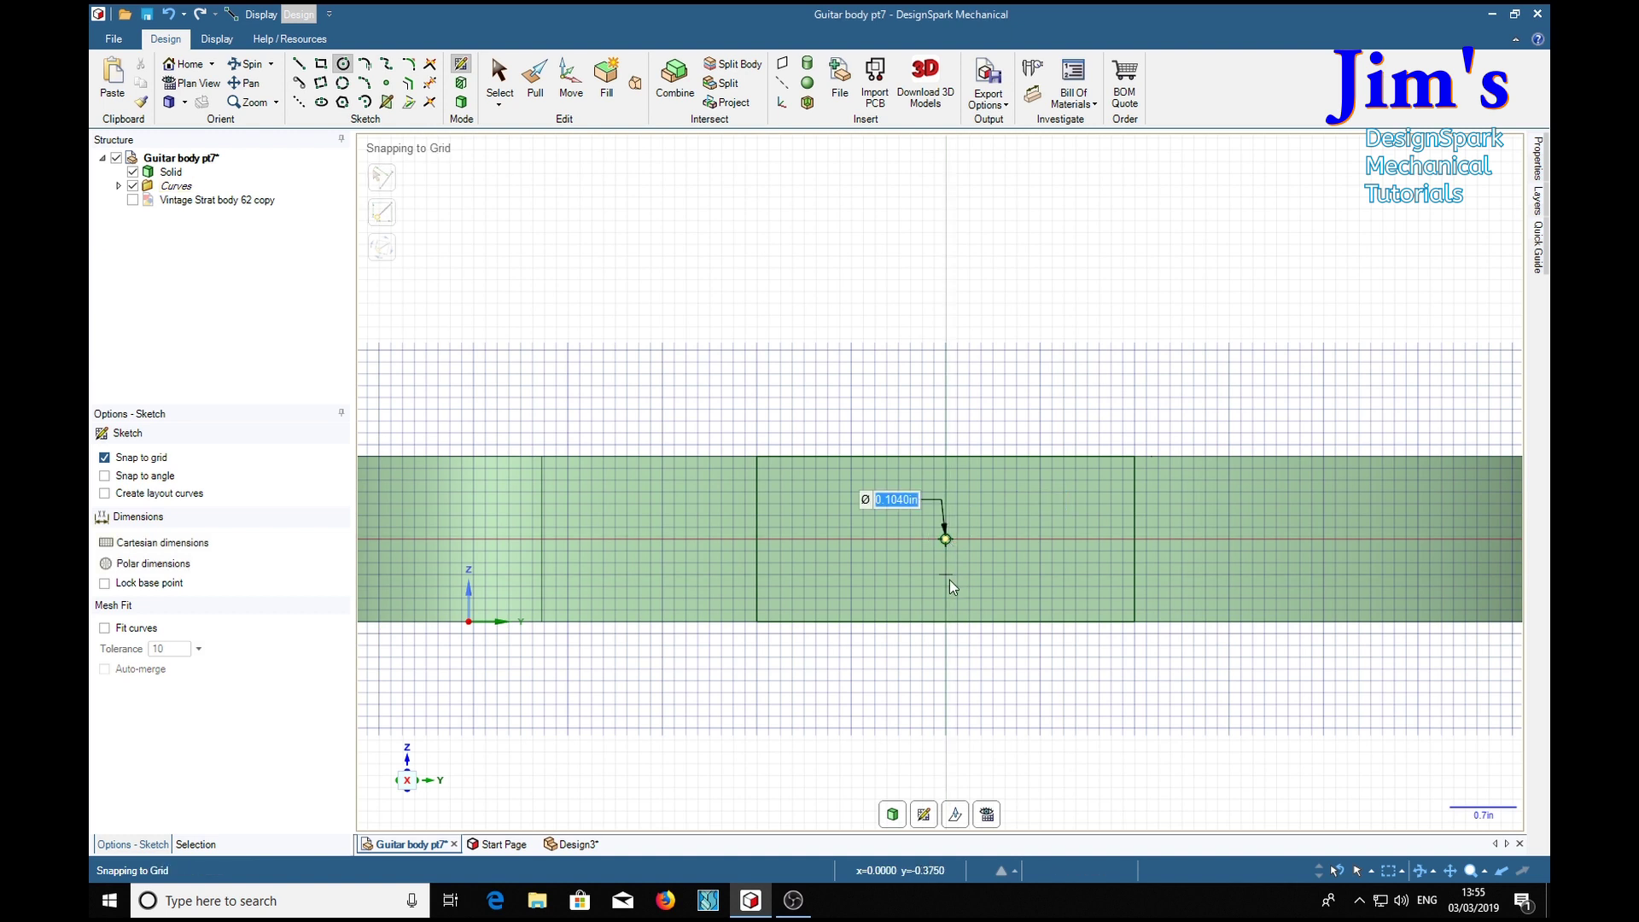
# - Pull the small circle into the tail-end face to cut a hole 0.75 in deep
pyautogui.scroll(3, 950, 570)
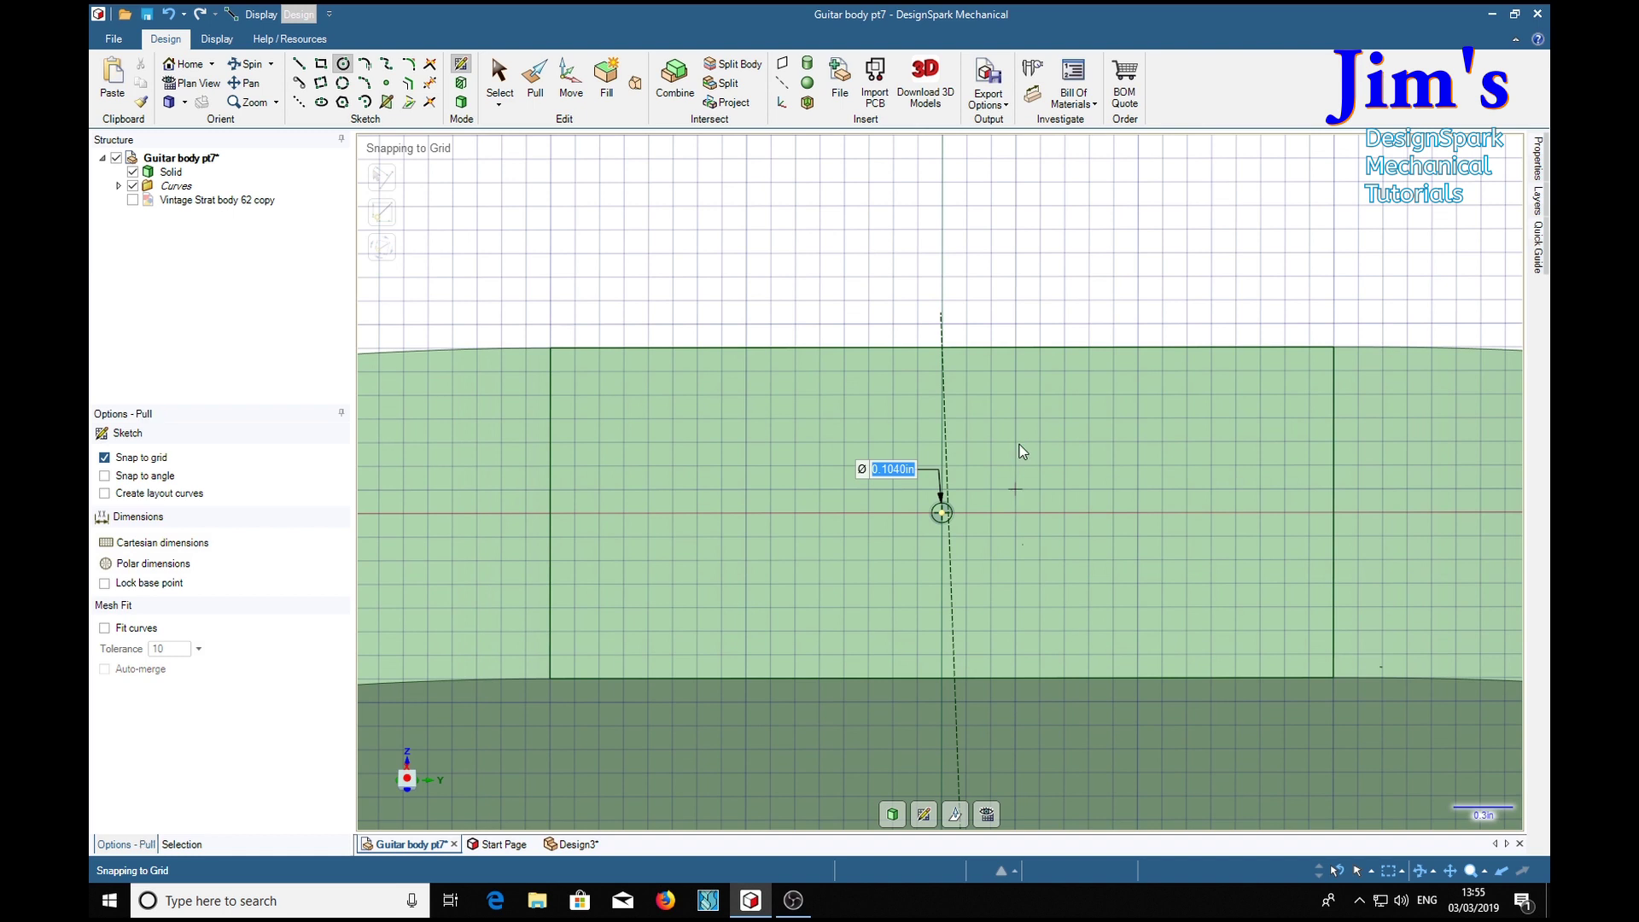
pyautogui.press('p')
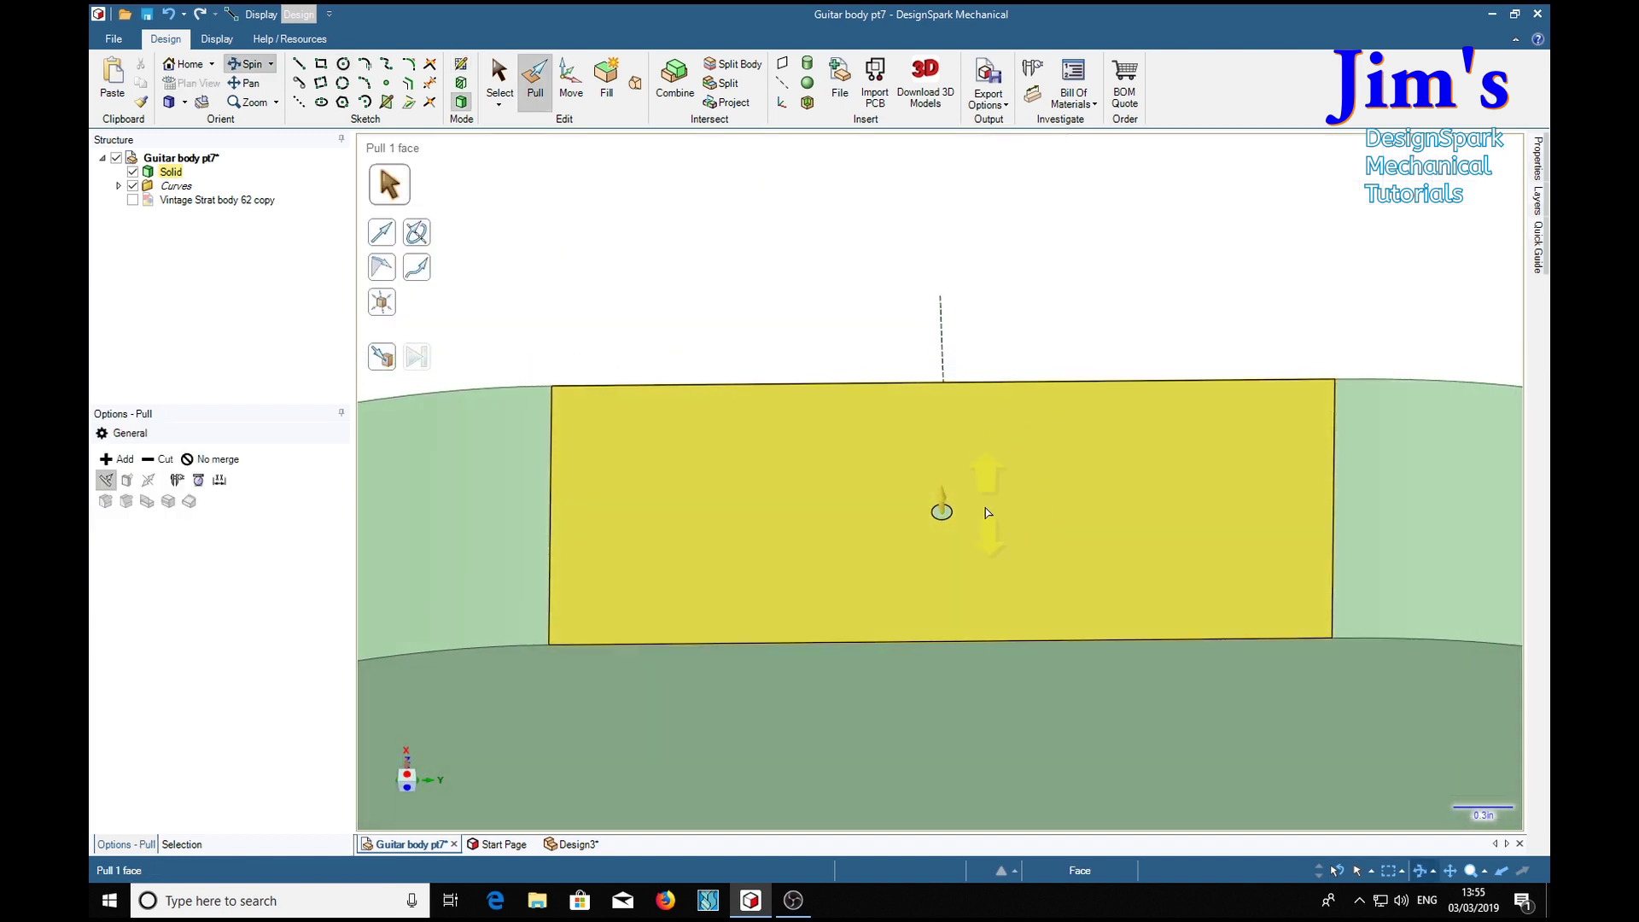
pyautogui.scroll(3, 983, 520)
pyautogui.press('Escape')
pyautogui.click(913, 509)
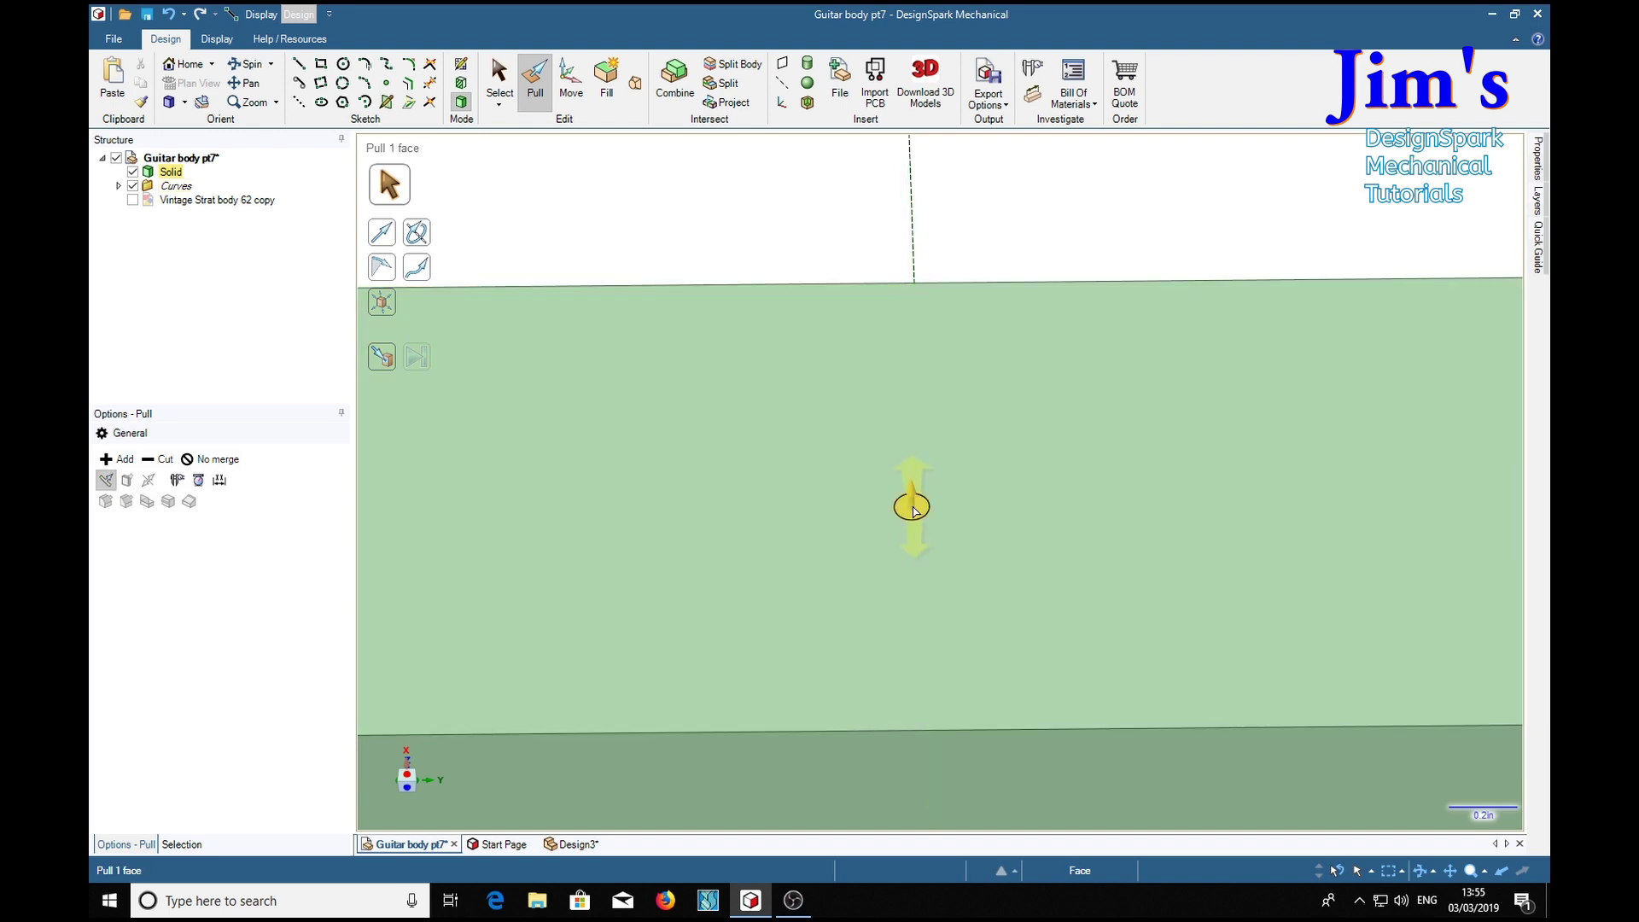
pyautogui.moveTo(913, 509); pyautogui.dragTo(920, 592)
pyautogui.write('.75')
pyautogui.press('Return')
# - Inspect the hole in the tail-end face and the whole guitar body in the home view
pyautogui.click(1151, 540)
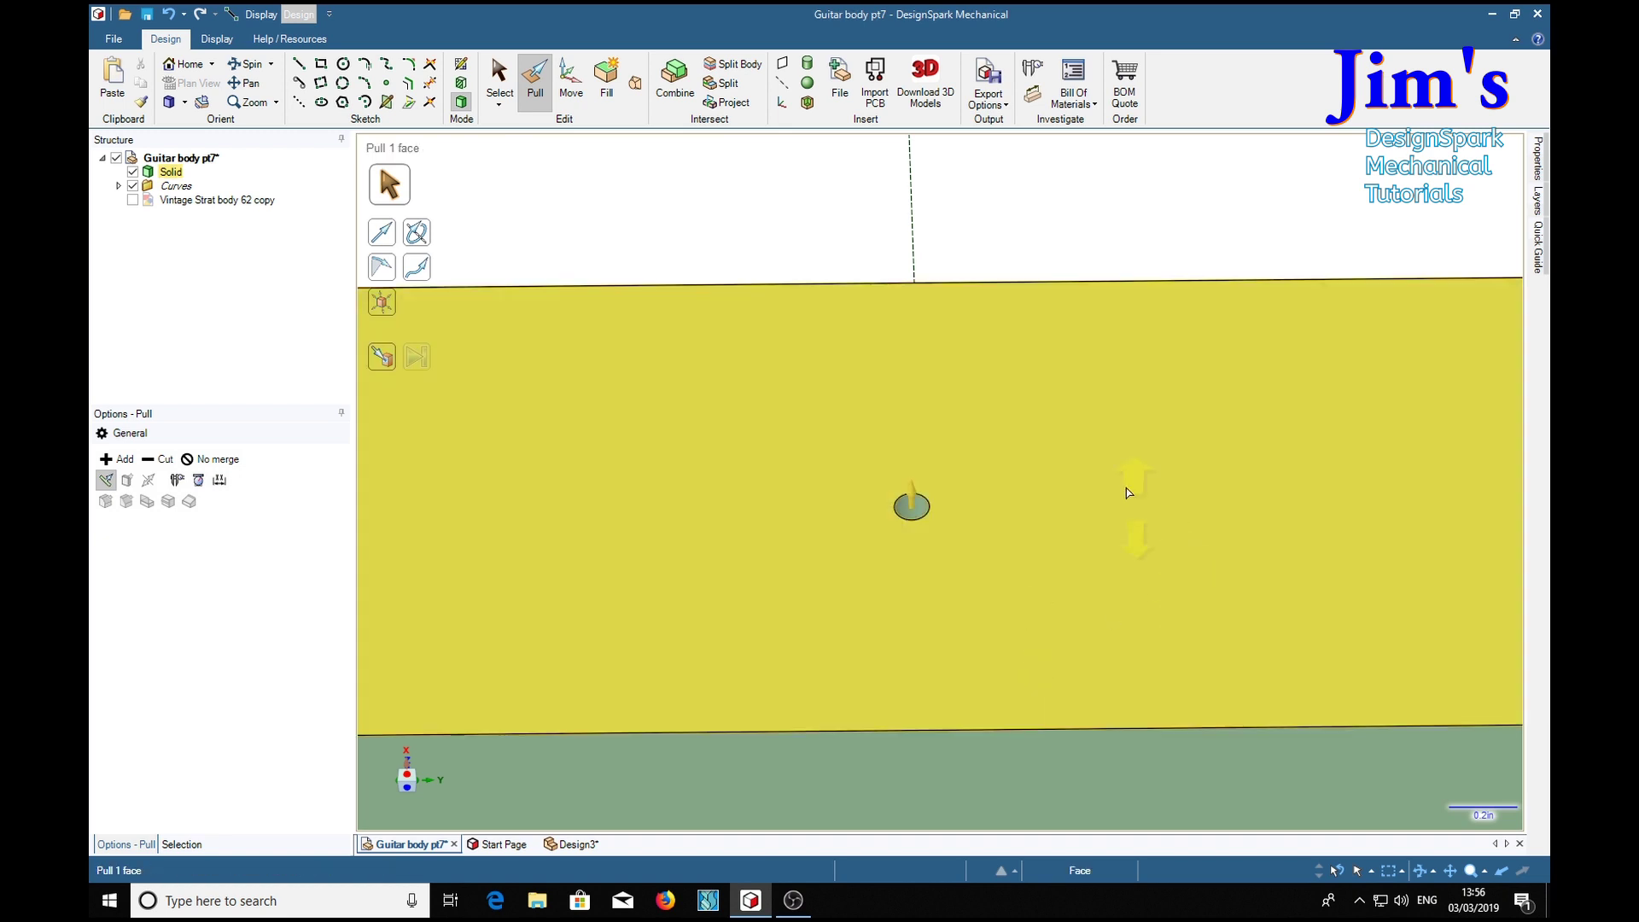
pyautogui.moveTo(1044, 450); pyautogui.dragTo(1033, 495, button='middle')
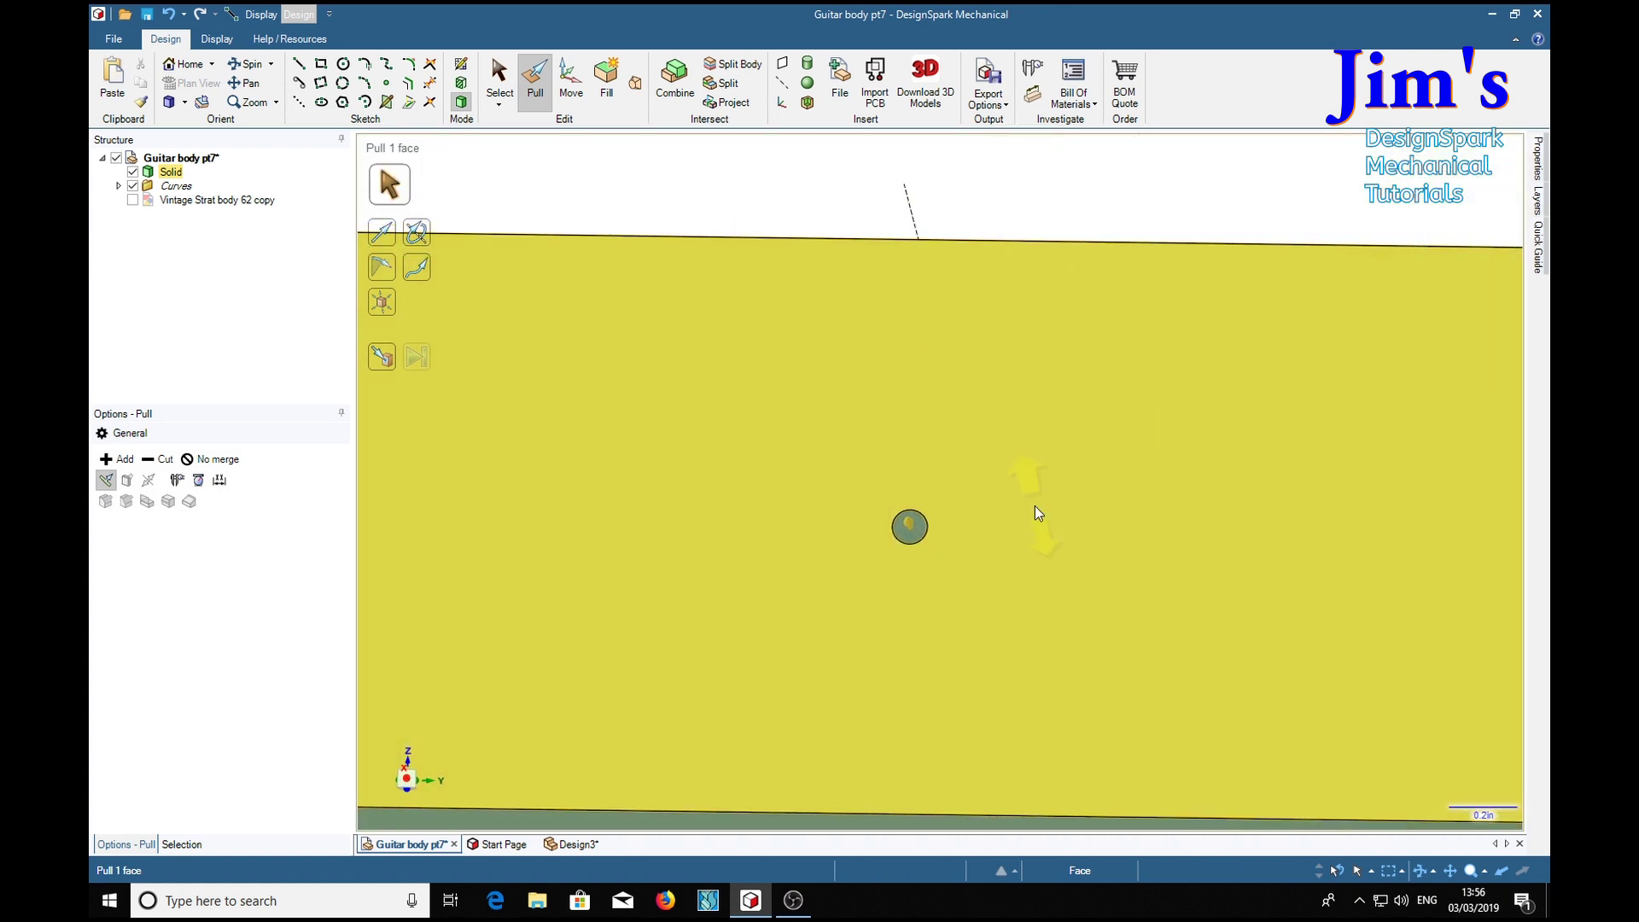
pyautogui.press('h')
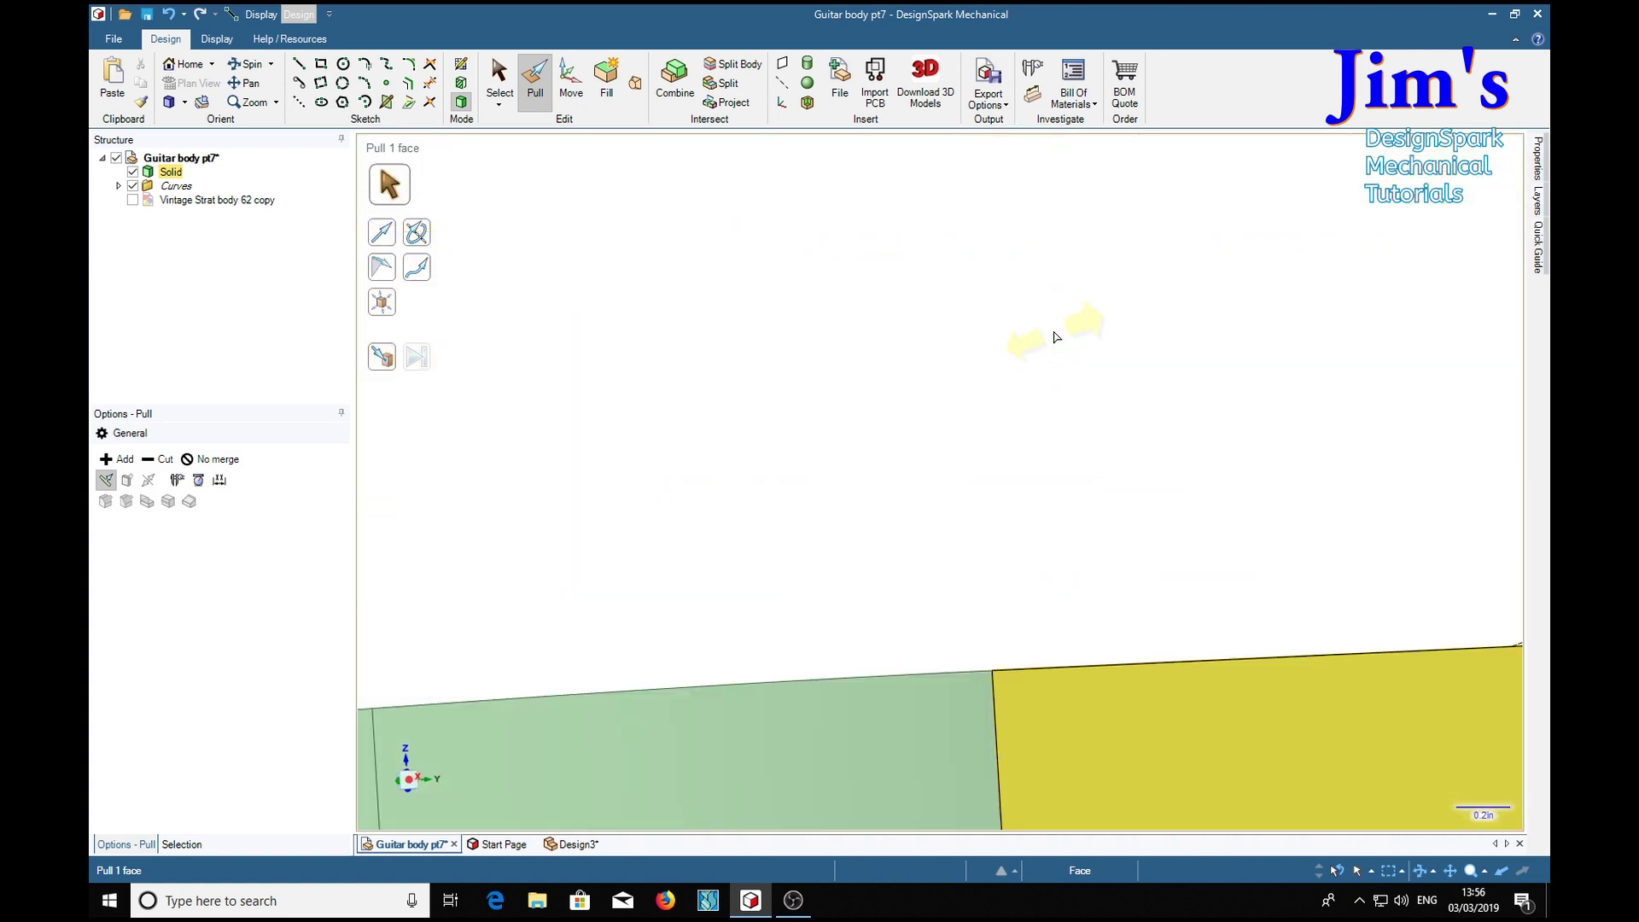
pyautogui.click(1354, 418)
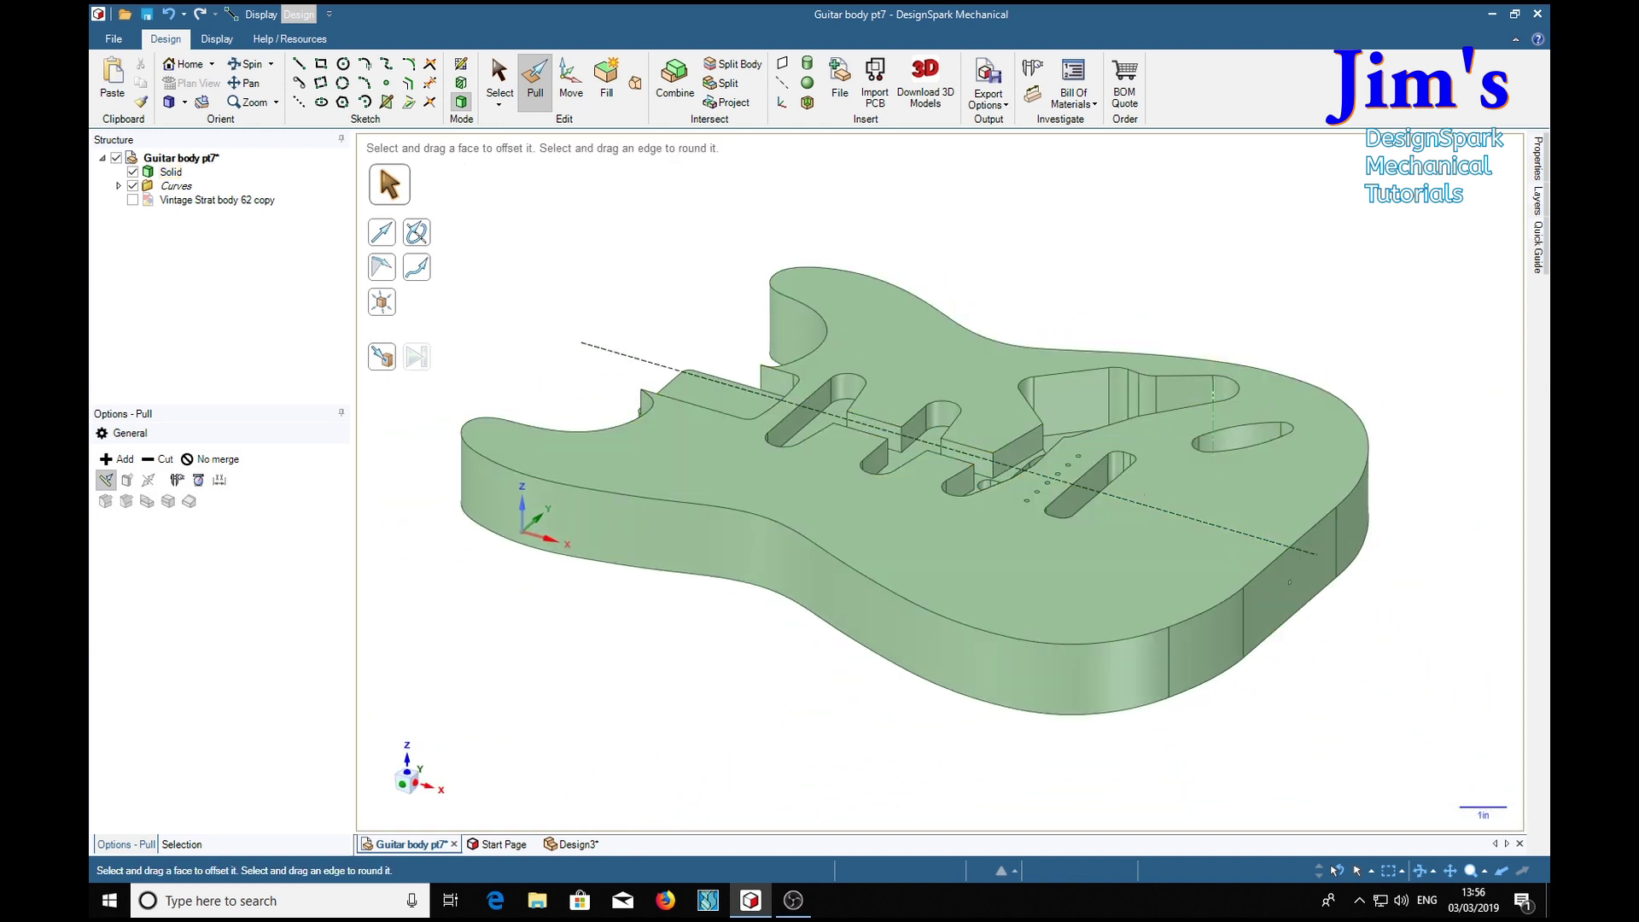
pyautogui.click(1079, 710)
pyautogui.click(930, 772)
pyautogui.click(1110, 478)
pyautogui.click(1321, 577)
pyautogui.click(1335, 616)
pyautogui.moveTo(688, 715)
pyautogui.mouseDown(button='middle')
pyautogui.moveTo(811, 717)
pyautogui.moveTo(819, 771)
pyautogui.moveTo(780, 777)
pyautogui.mouseUp(button='middle')
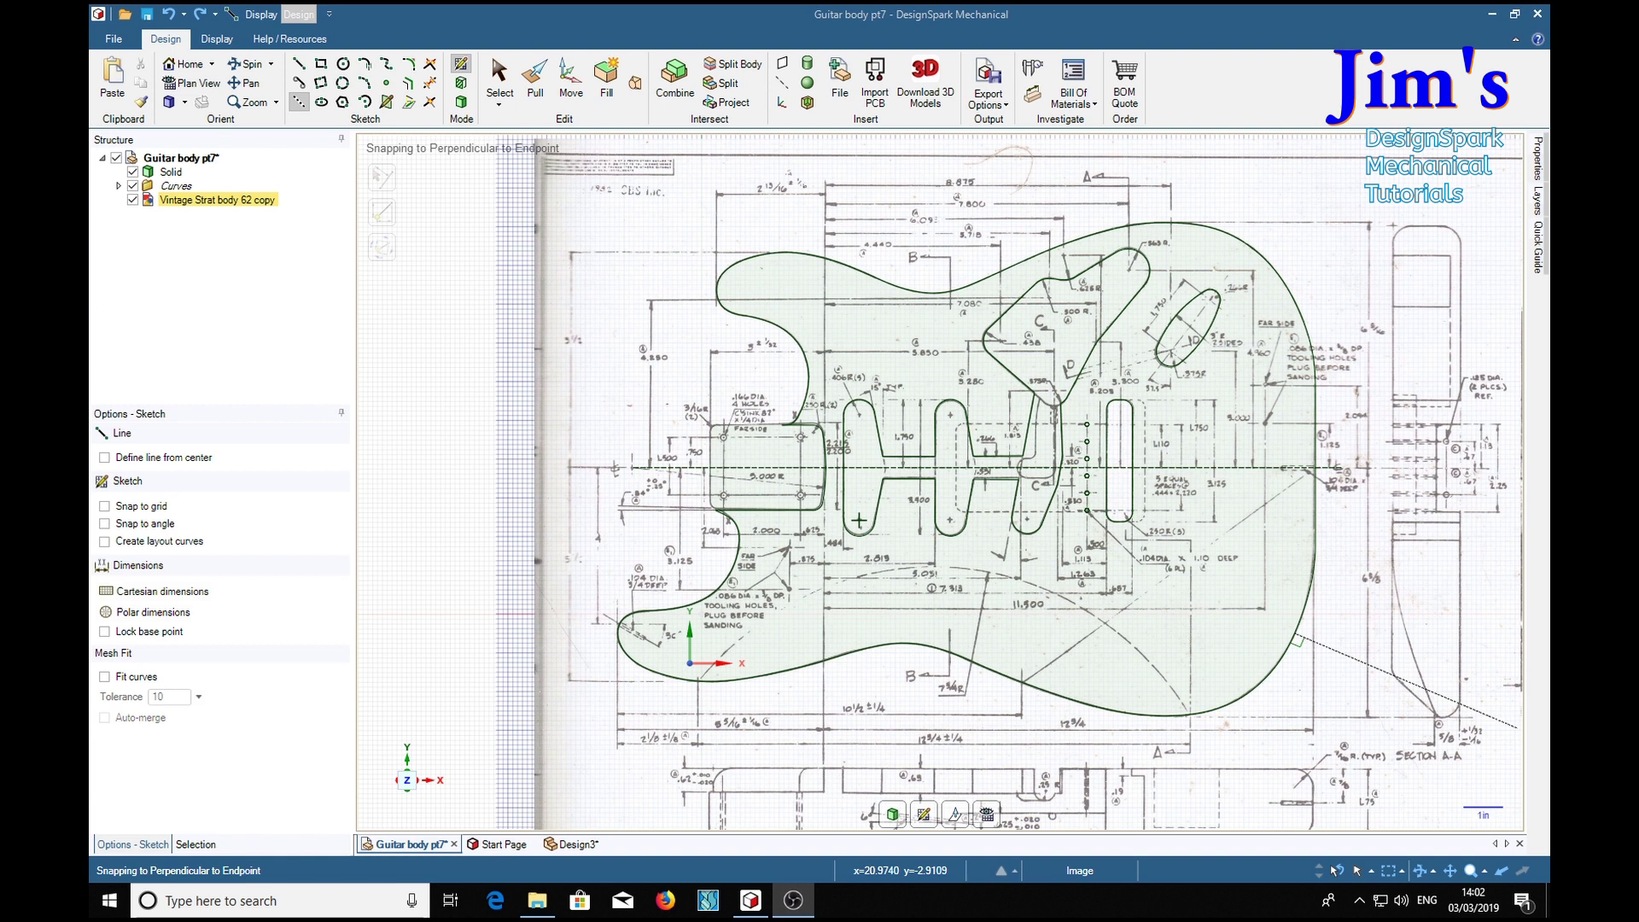
# - Draw a construction line about 2.11 in long at 30° into the body from the blueprint's strap-button hole position on the longer horn's edge
pyautogui.scroll(5, 627, 633)
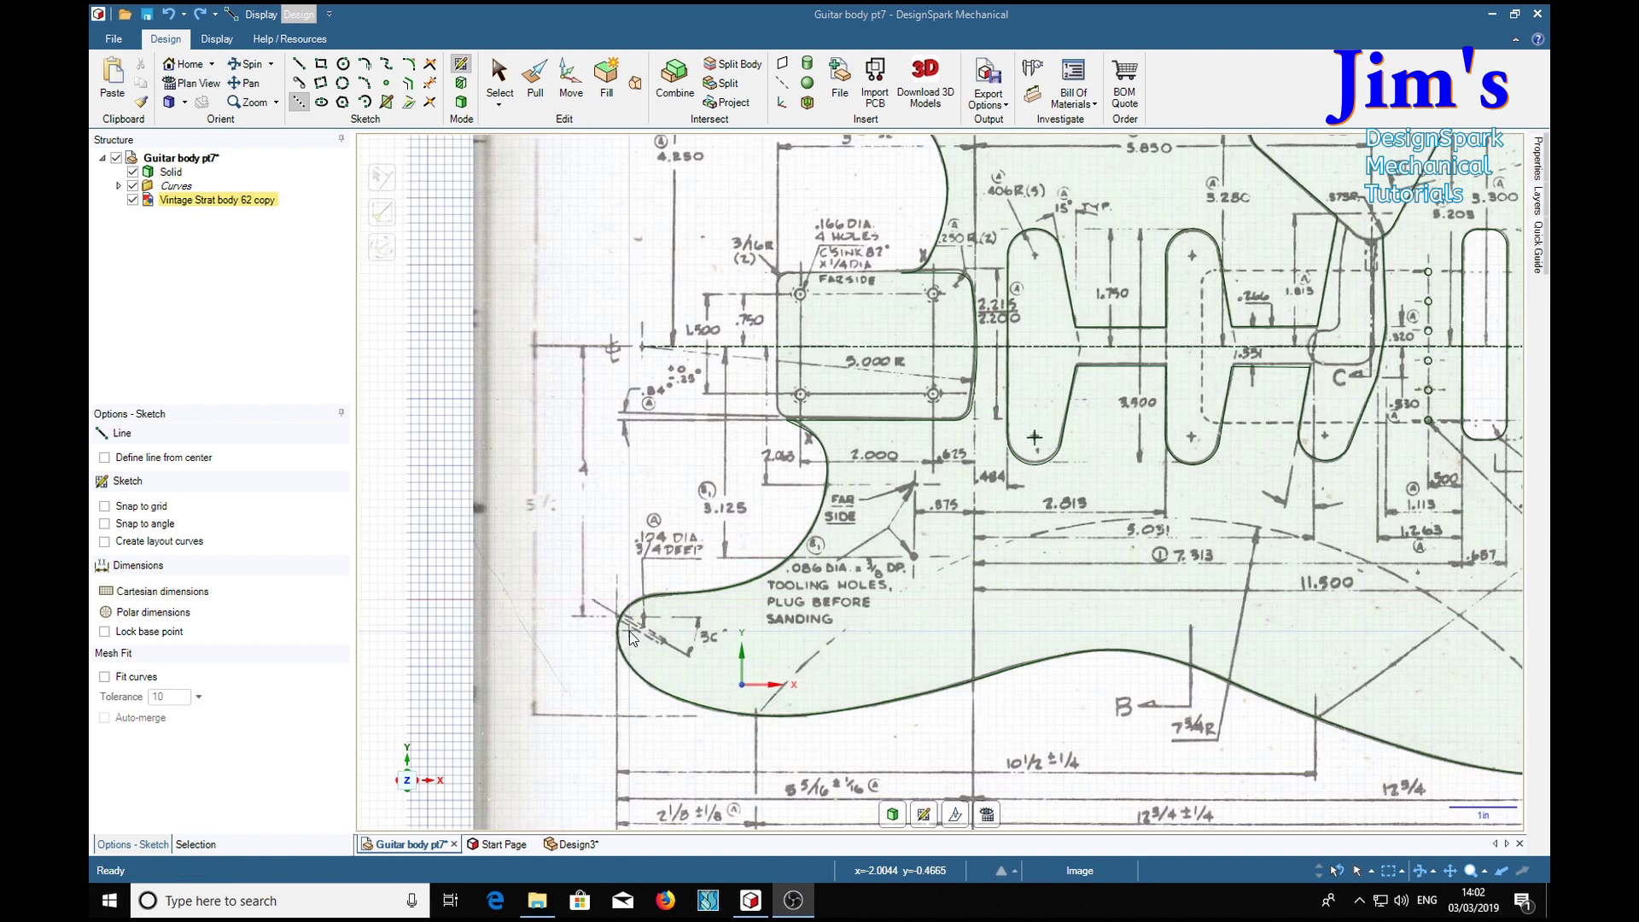
pyautogui.scroll(3, 622, 635)
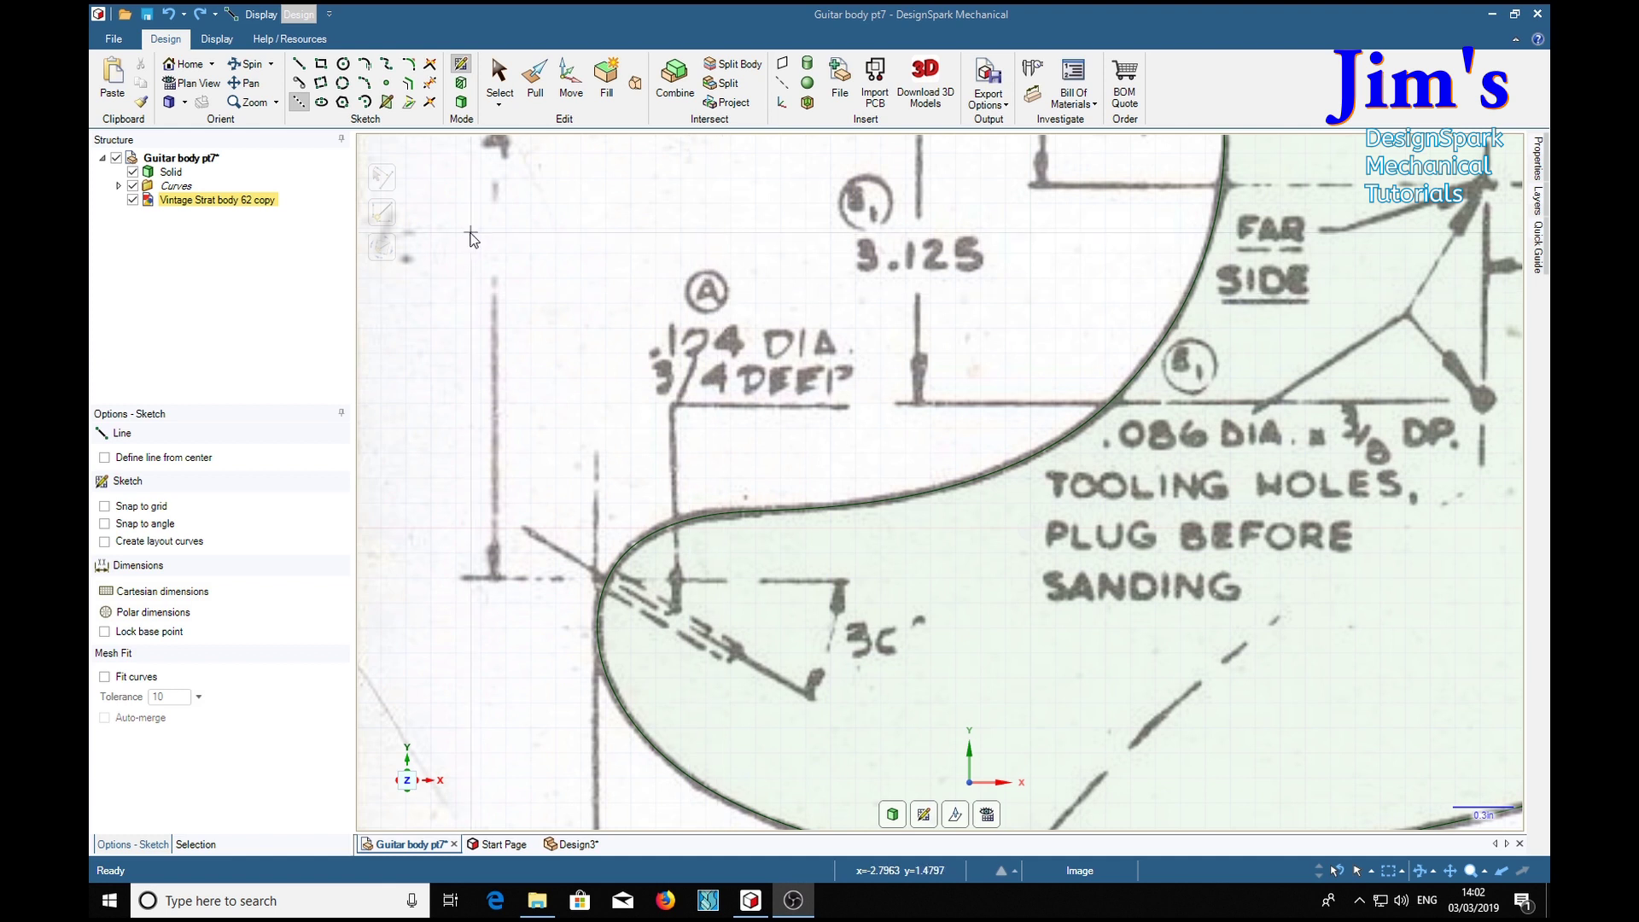
pyautogui.click(298, 159)
pyautogui.click(298, 102)
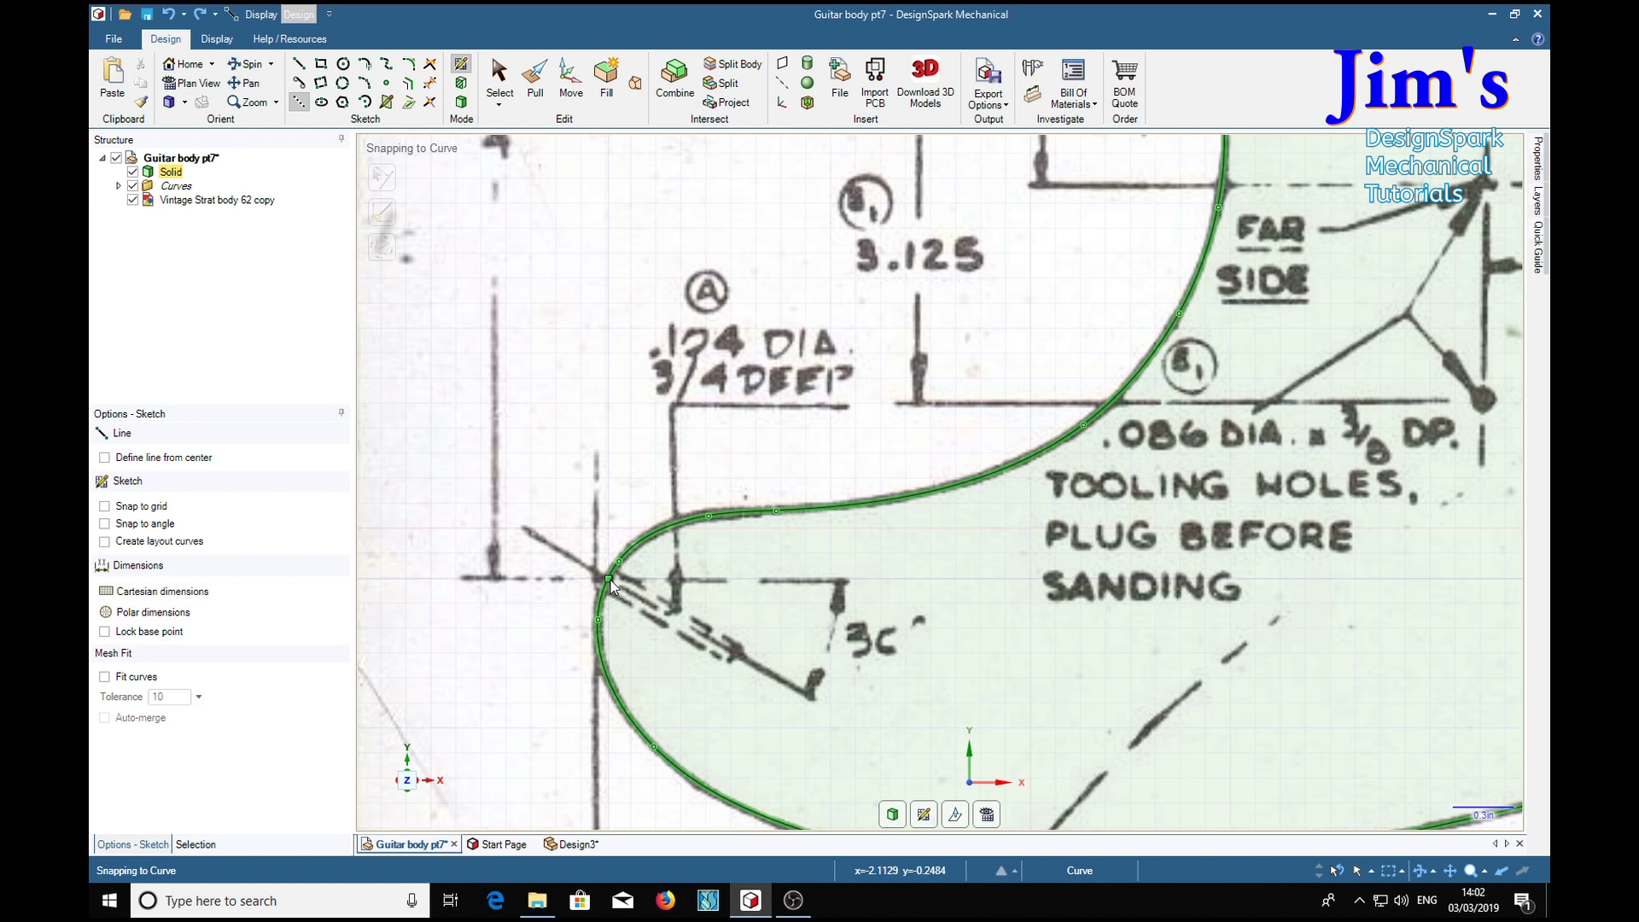
pyautogui.click(609, 579)
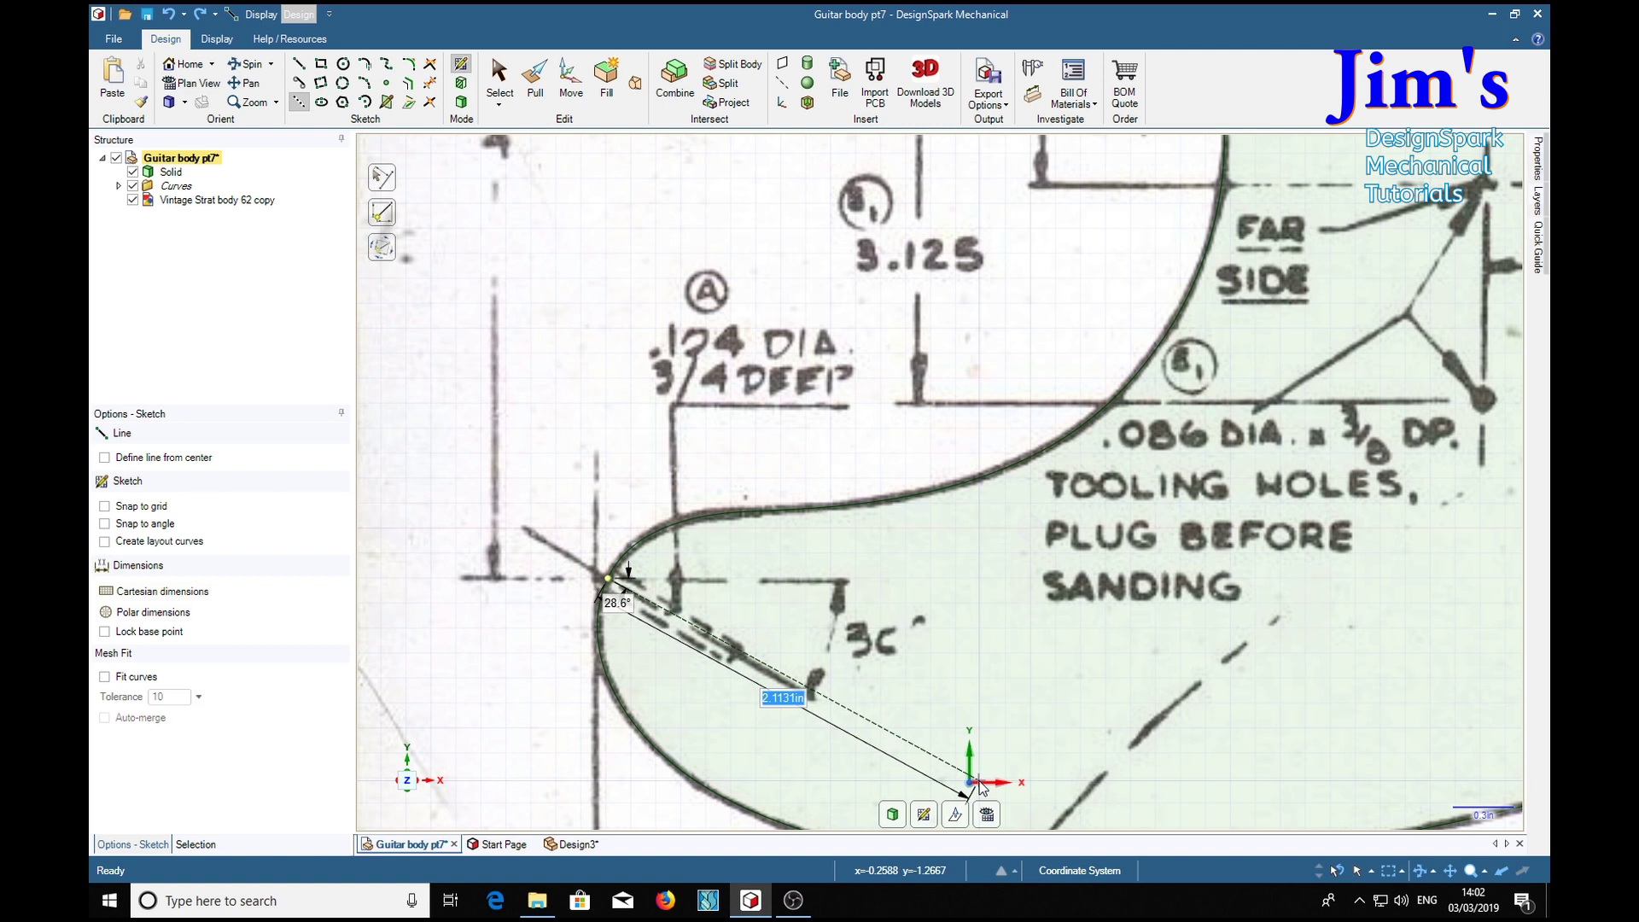
pyautogui.press('Tab')
pyautogui.write('3')
pyautogui.press('Return')
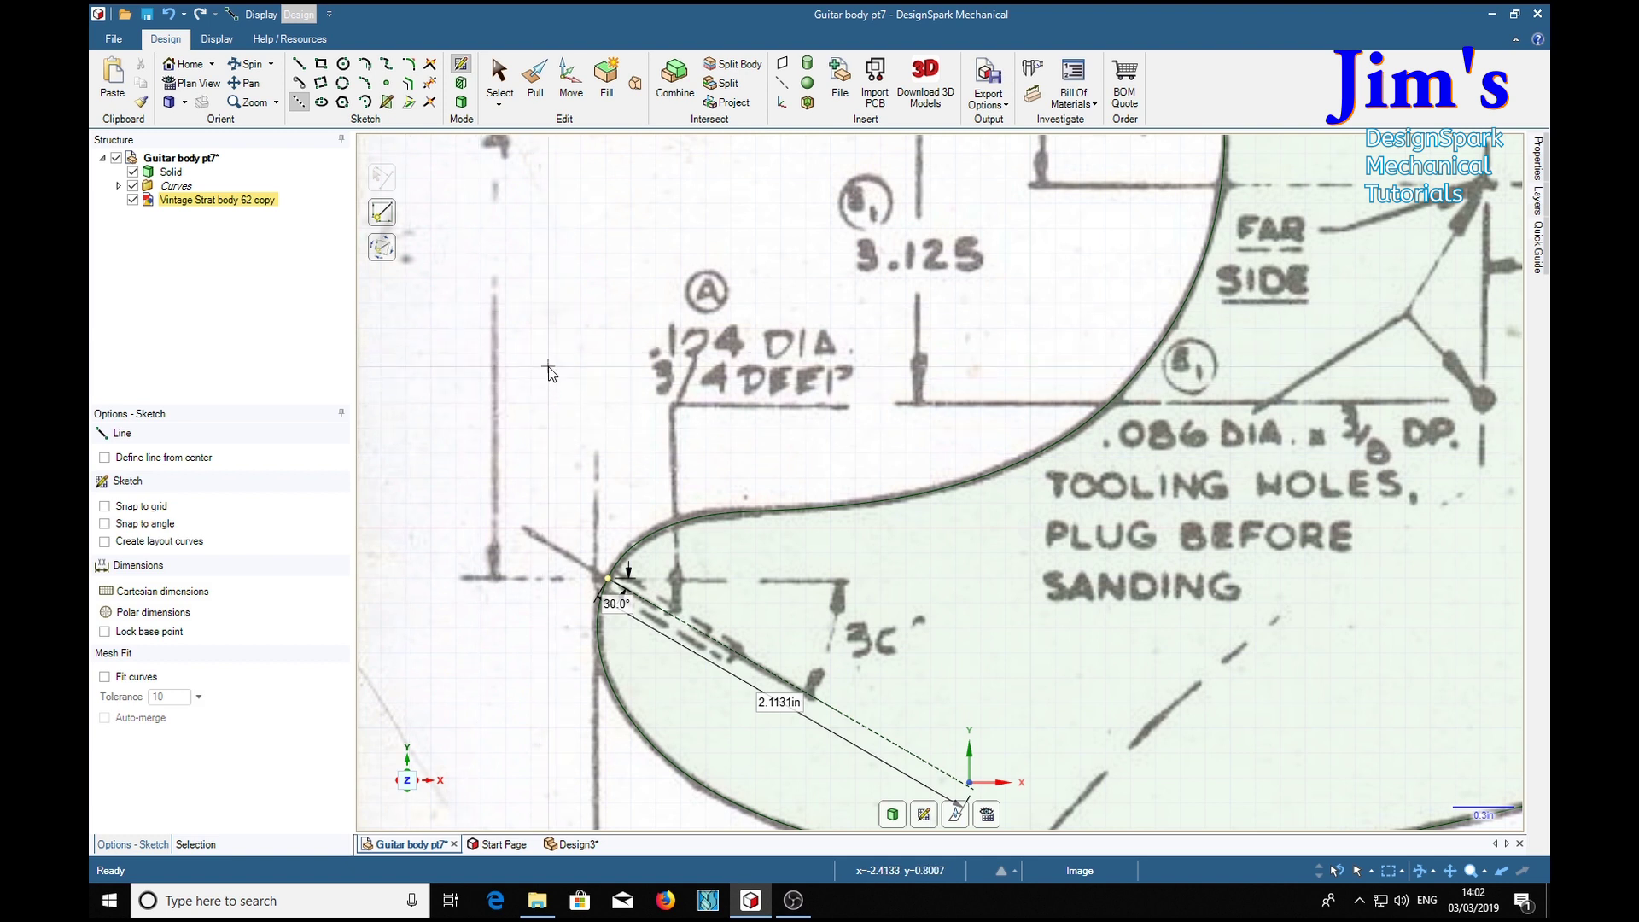
pyautogui.click(462, 101)
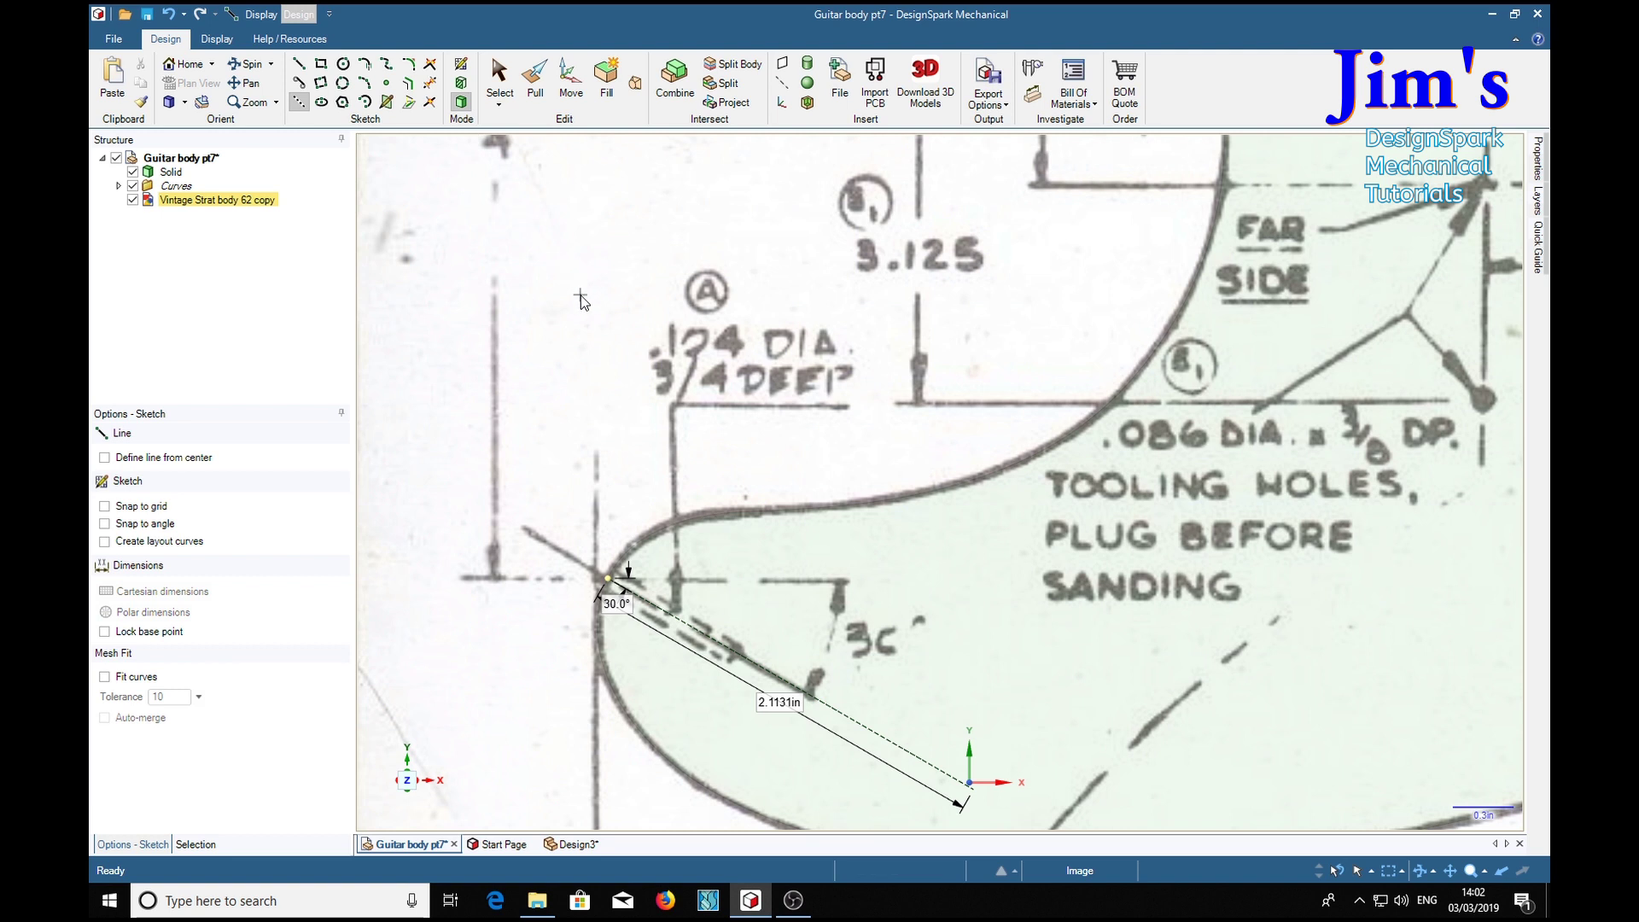
# - Hide the blueprint image and section the body along the angled construction line, viewing the cut plane head-on
pyautogui.click(132, 200)
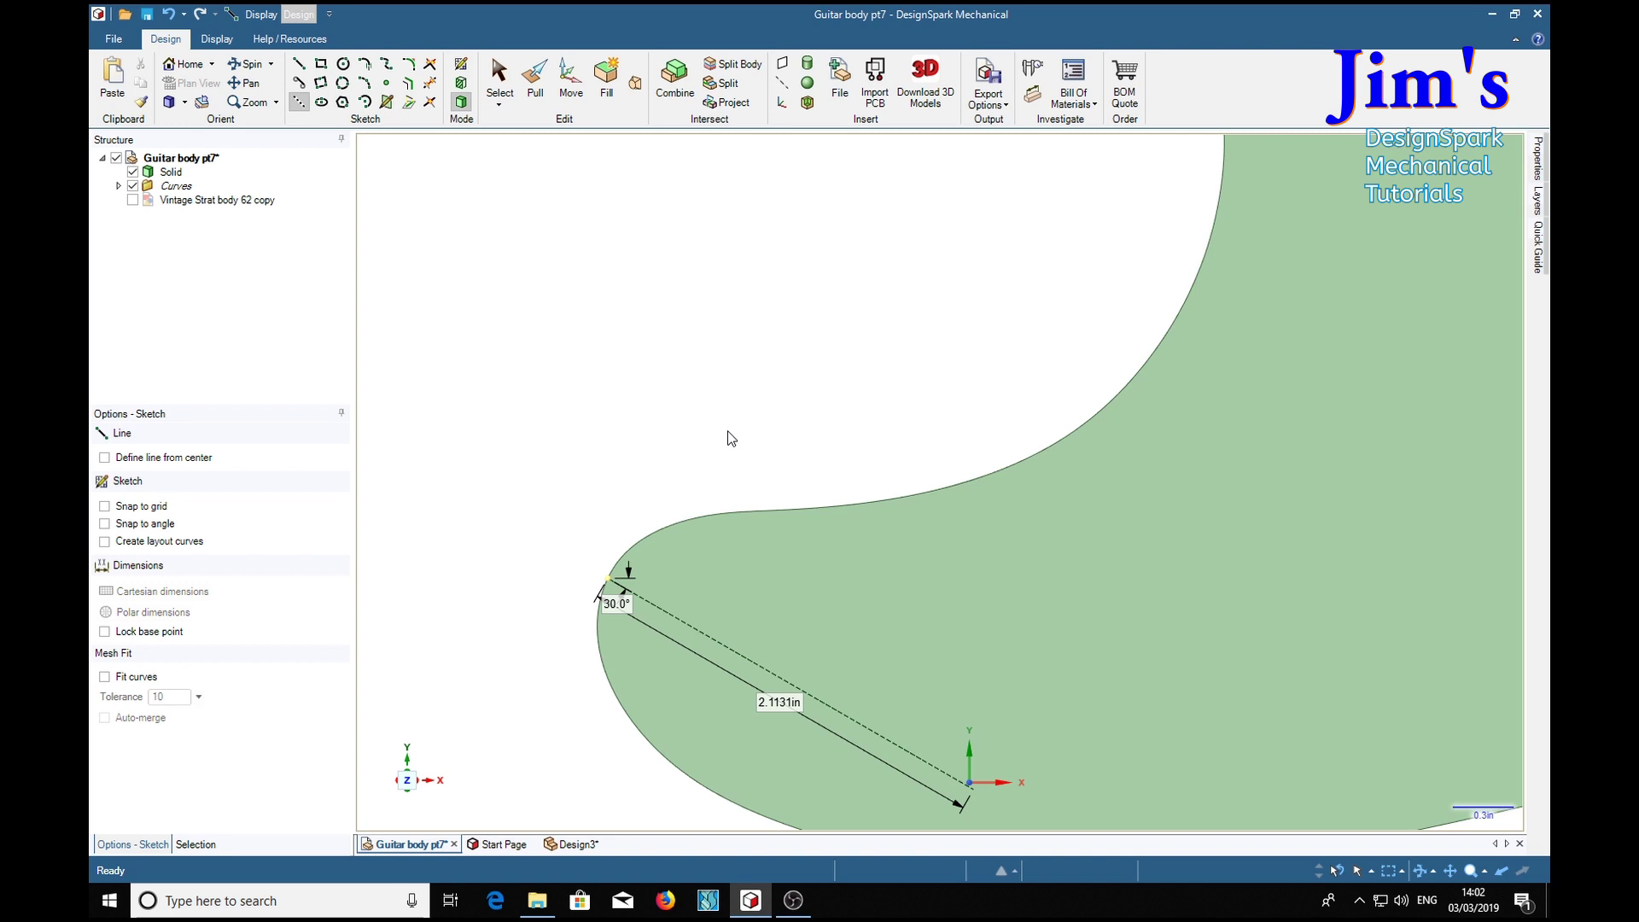
pyautogui.click(500, 79)
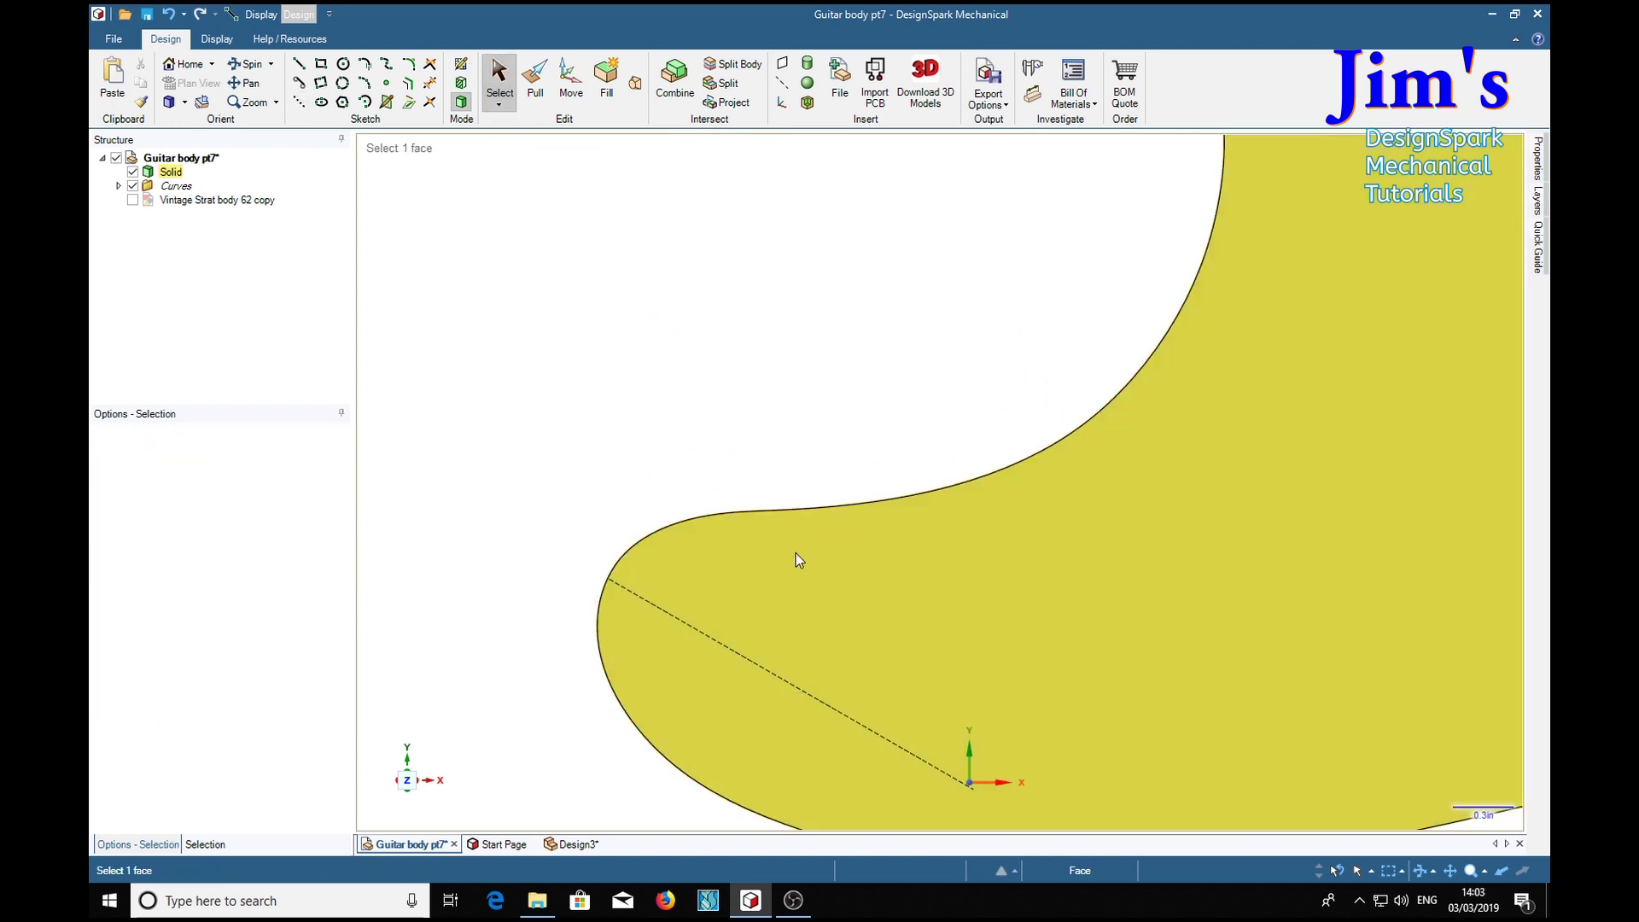
pyautogui.click(794, 685)
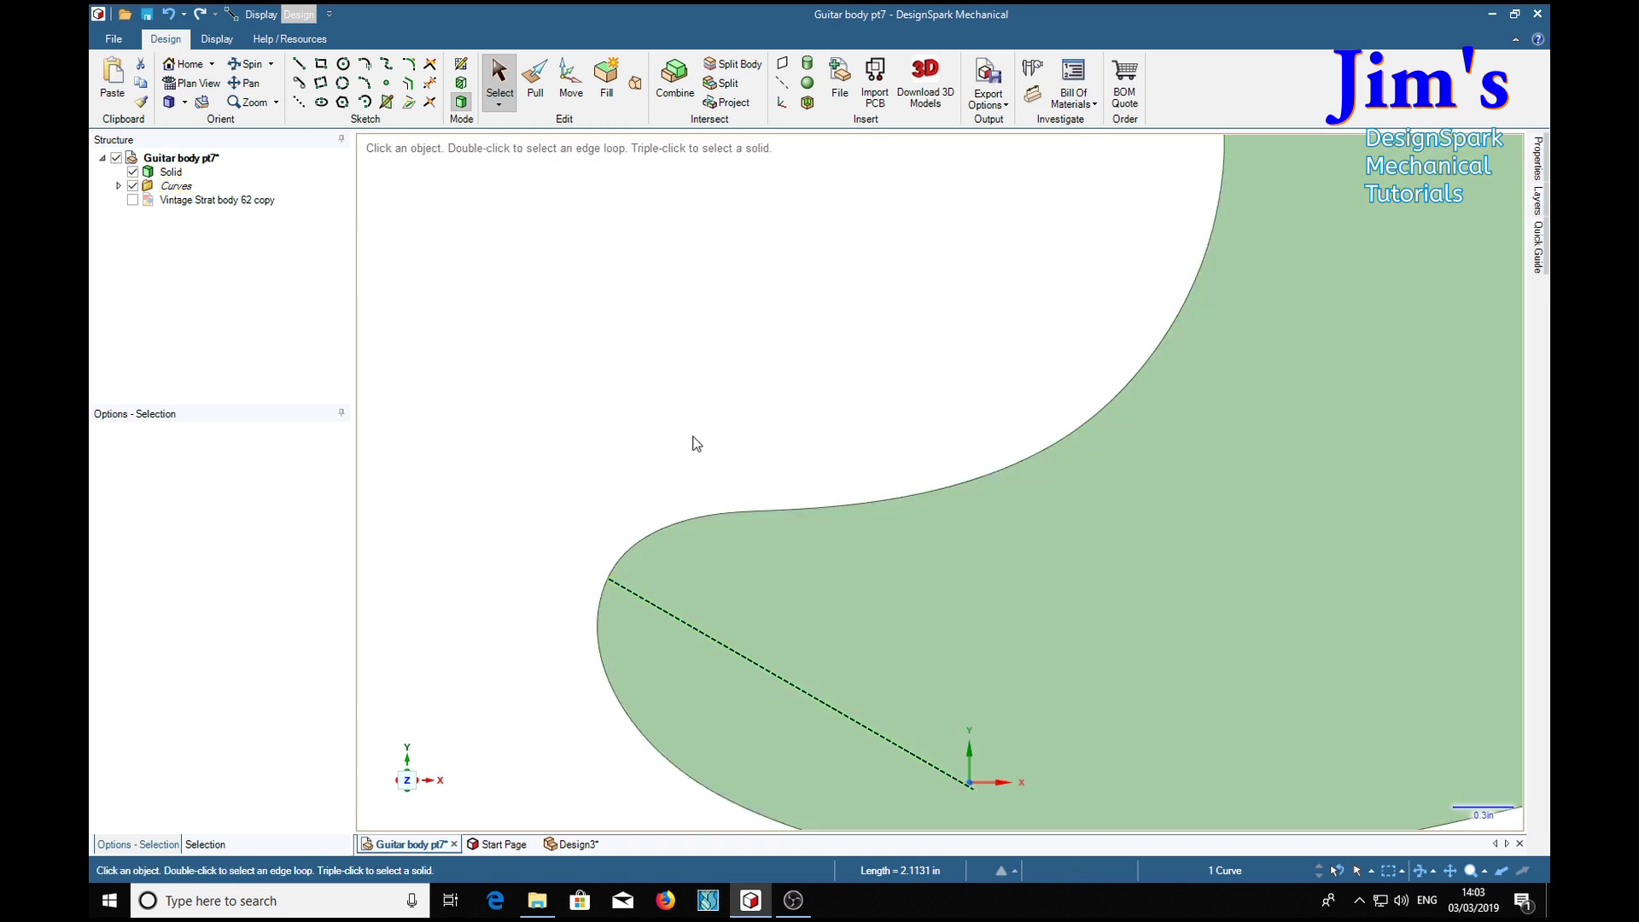
pyautogui.press('x')
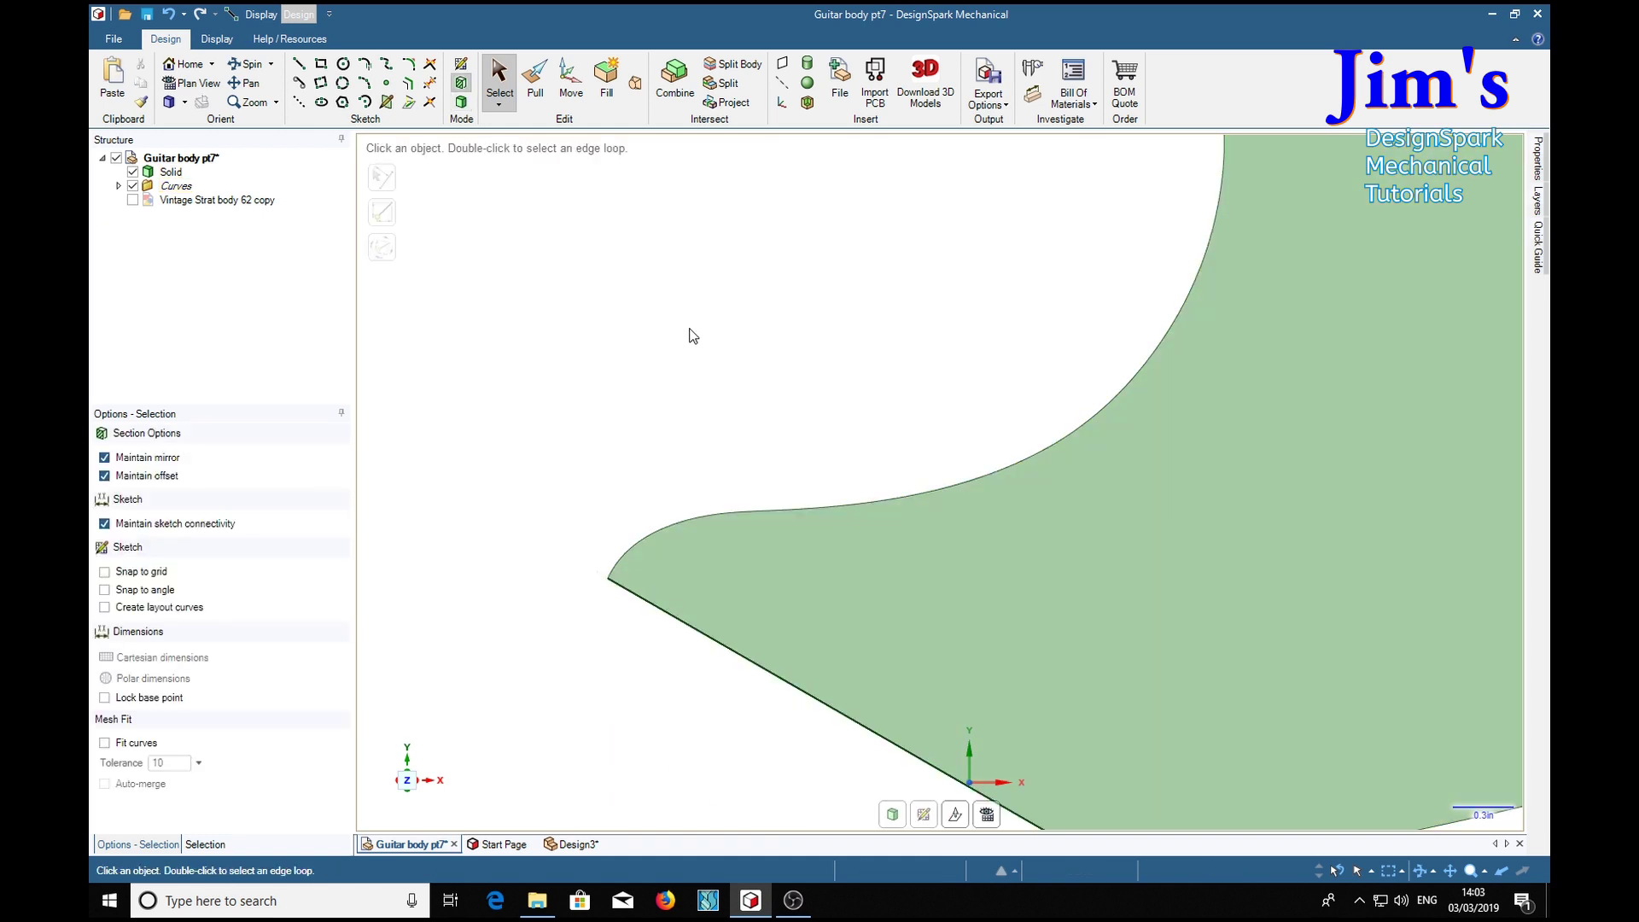
pyautogui.press('v')
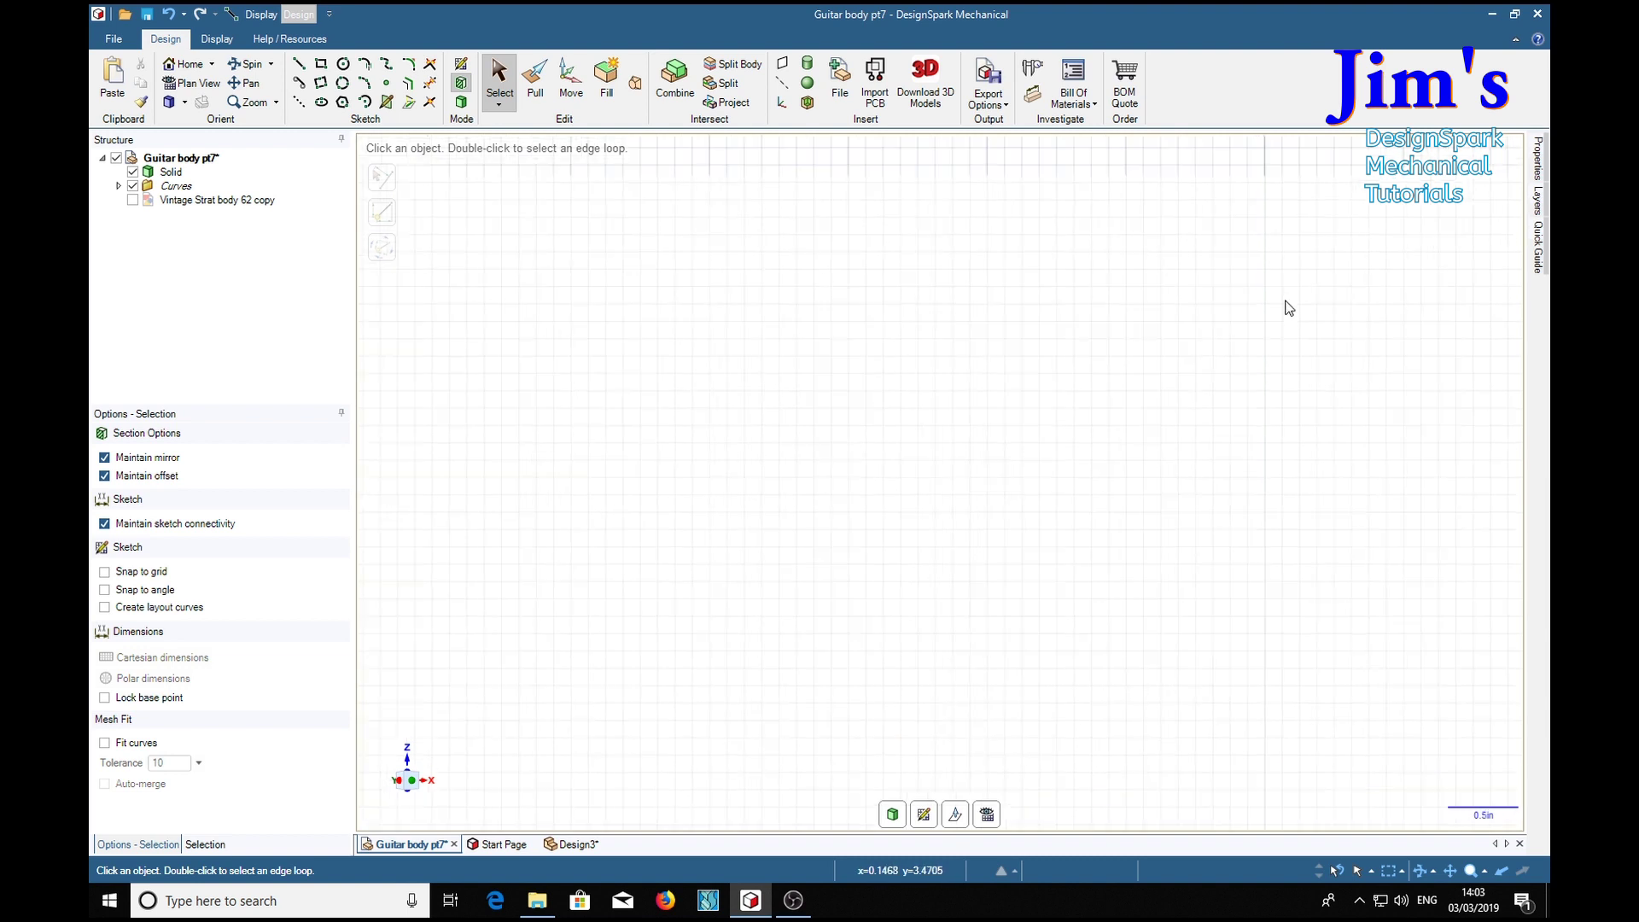
pyautogui.press('z')
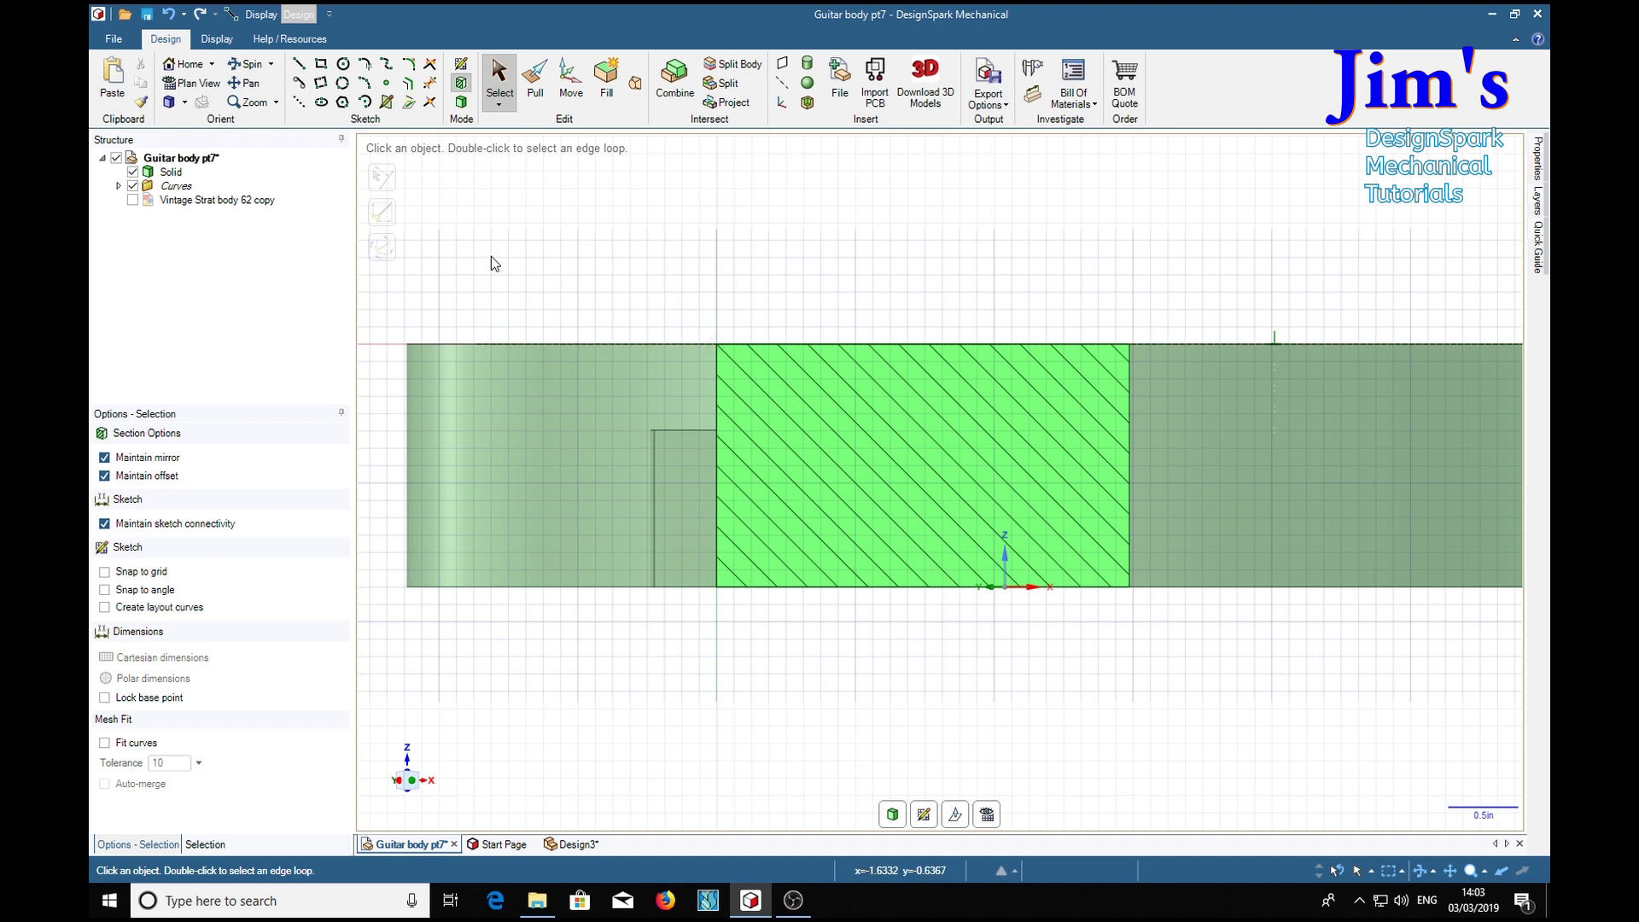
# - Sketch a 0.75 in line perpendicular into the body from the midpoint of the section's edge on the horn
pyautogui.click(299, 66)
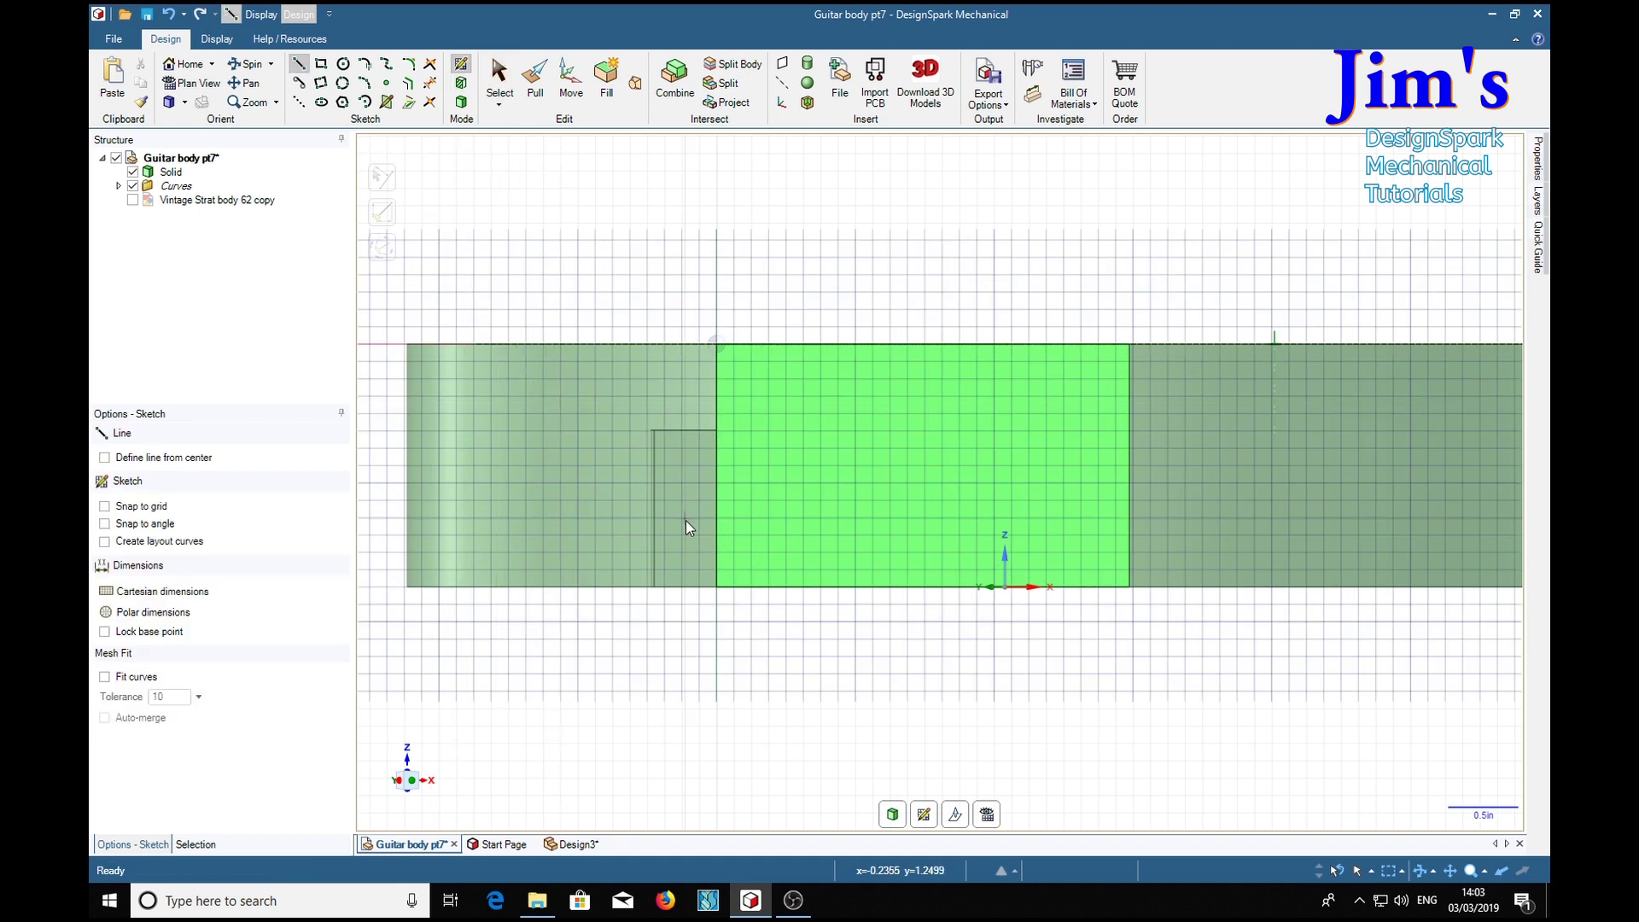
pyautogui.click(717, 465)
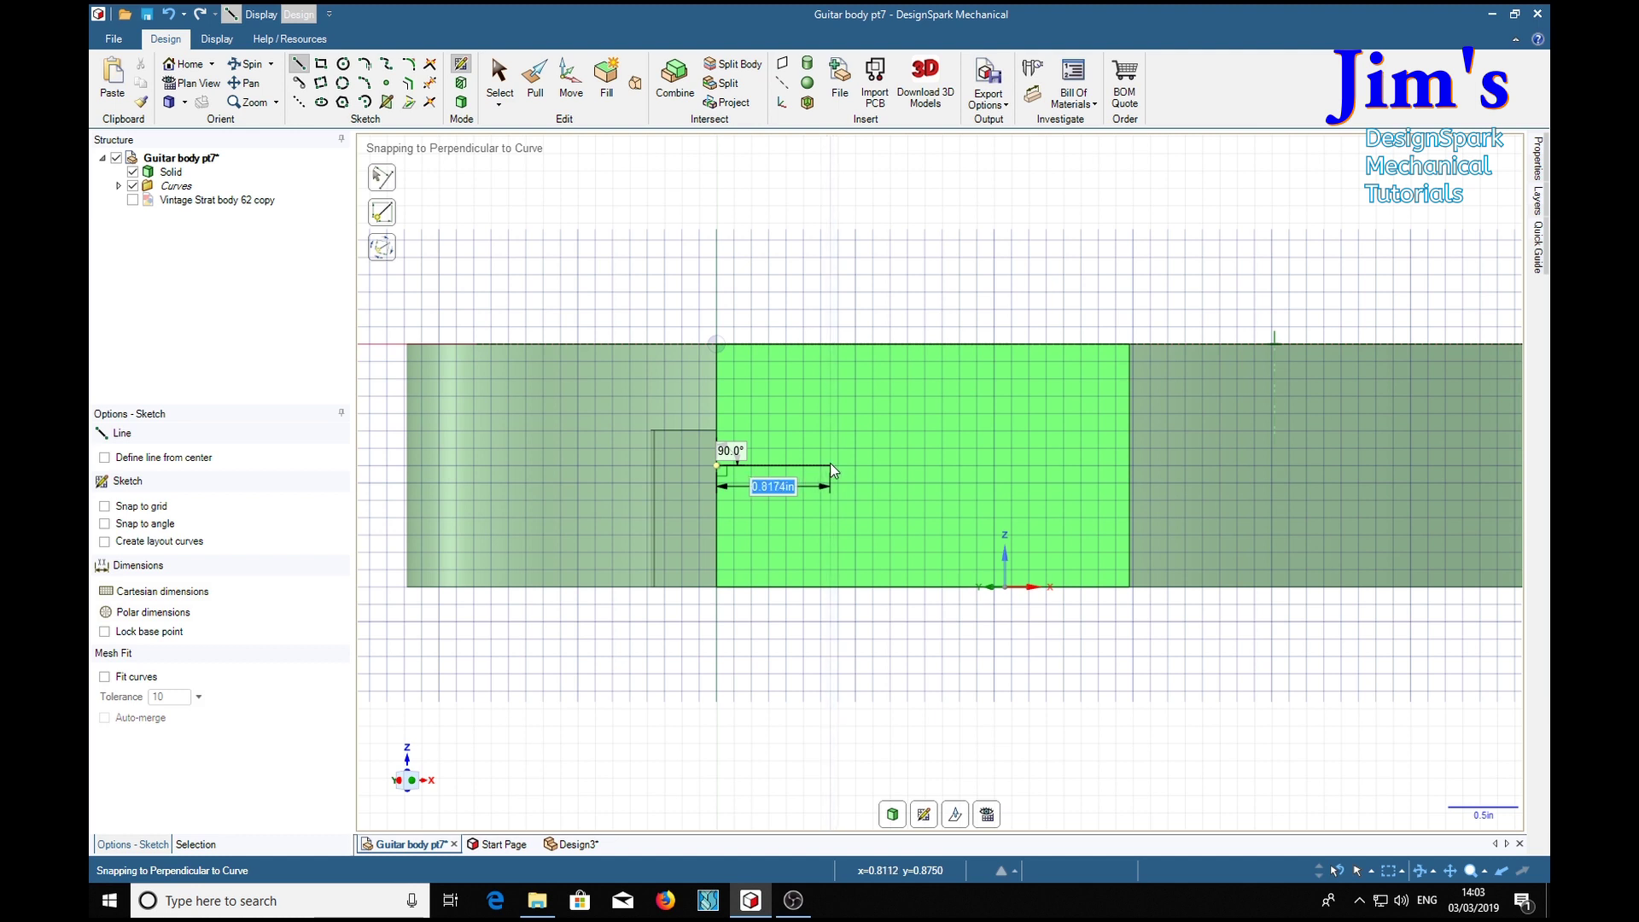
pyautogui.write('.75')
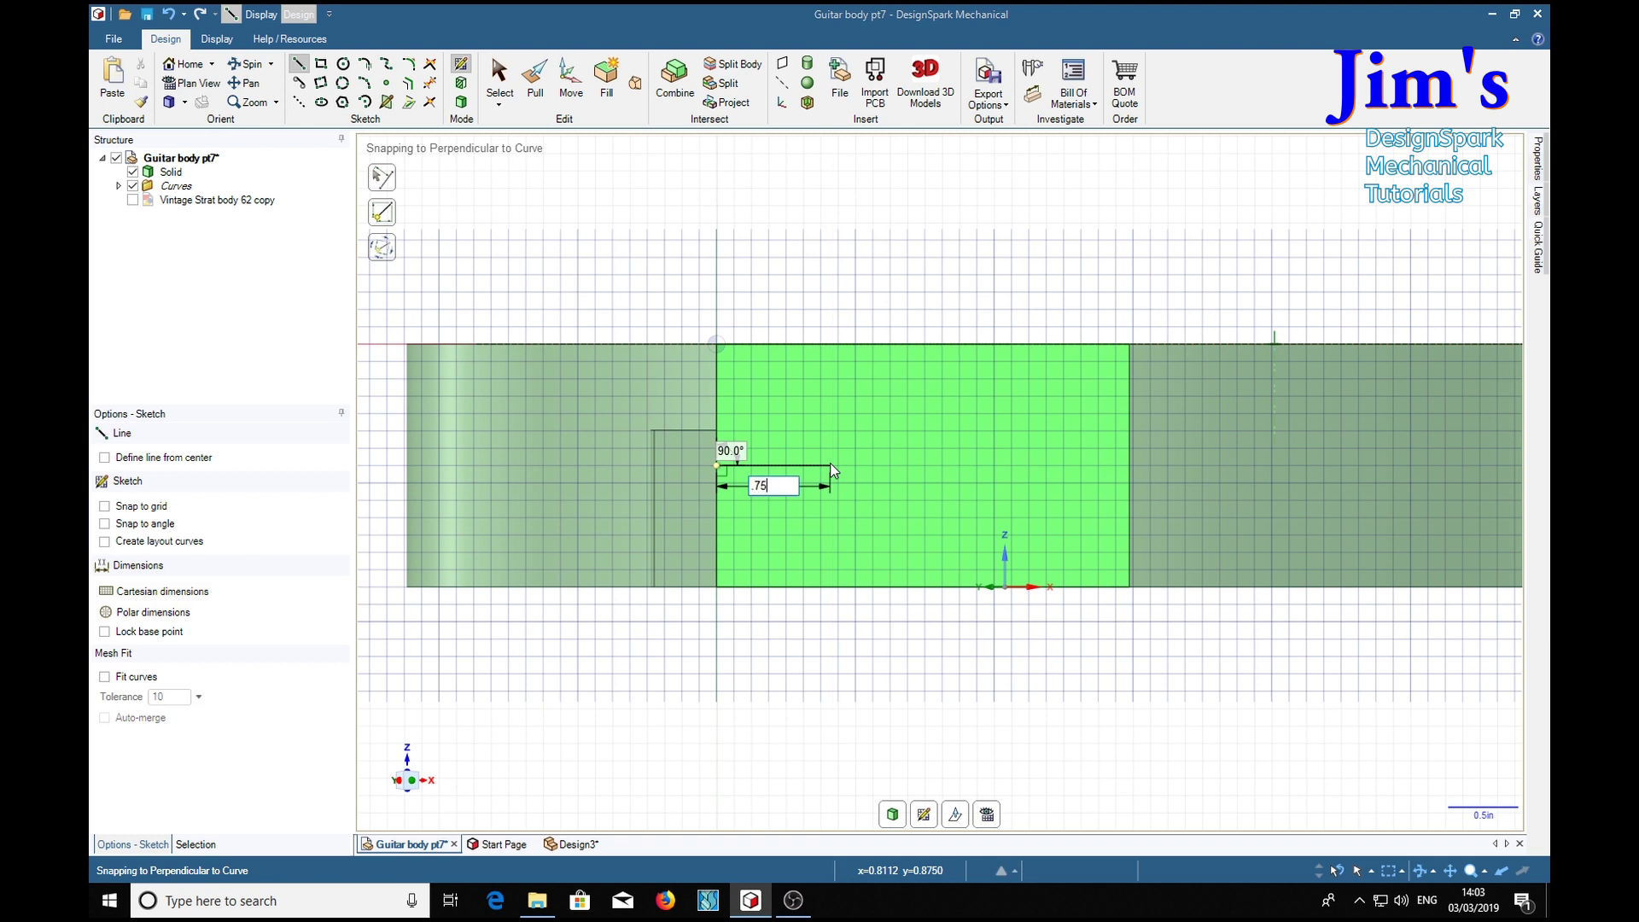
pyautogui.click(822, 464)
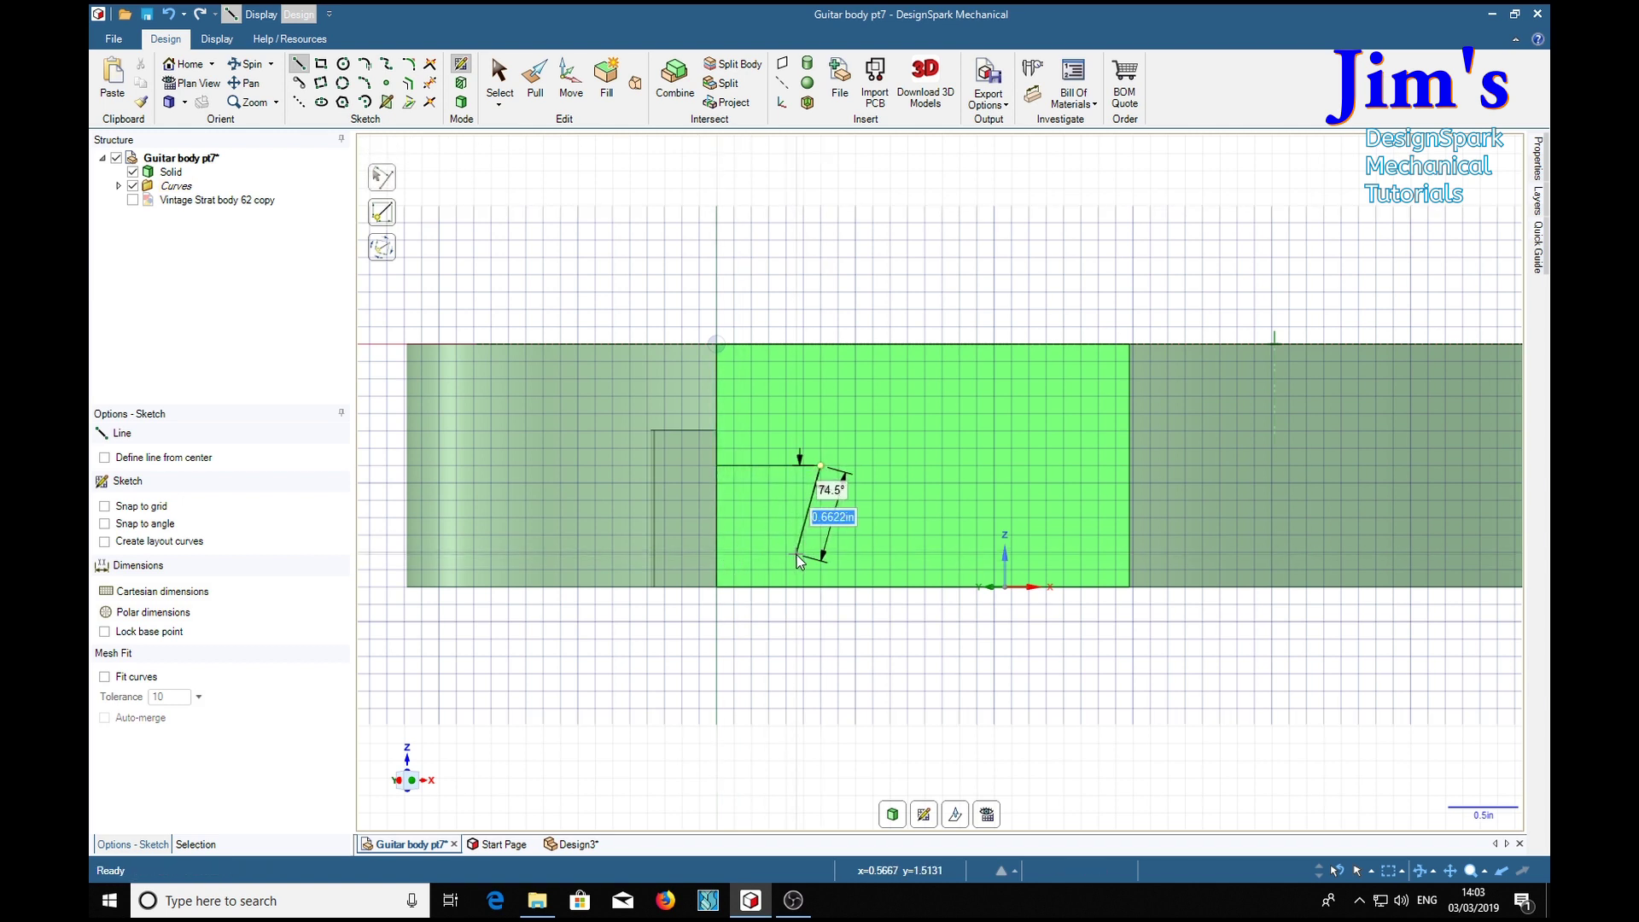
pyautogui.press('Escape')
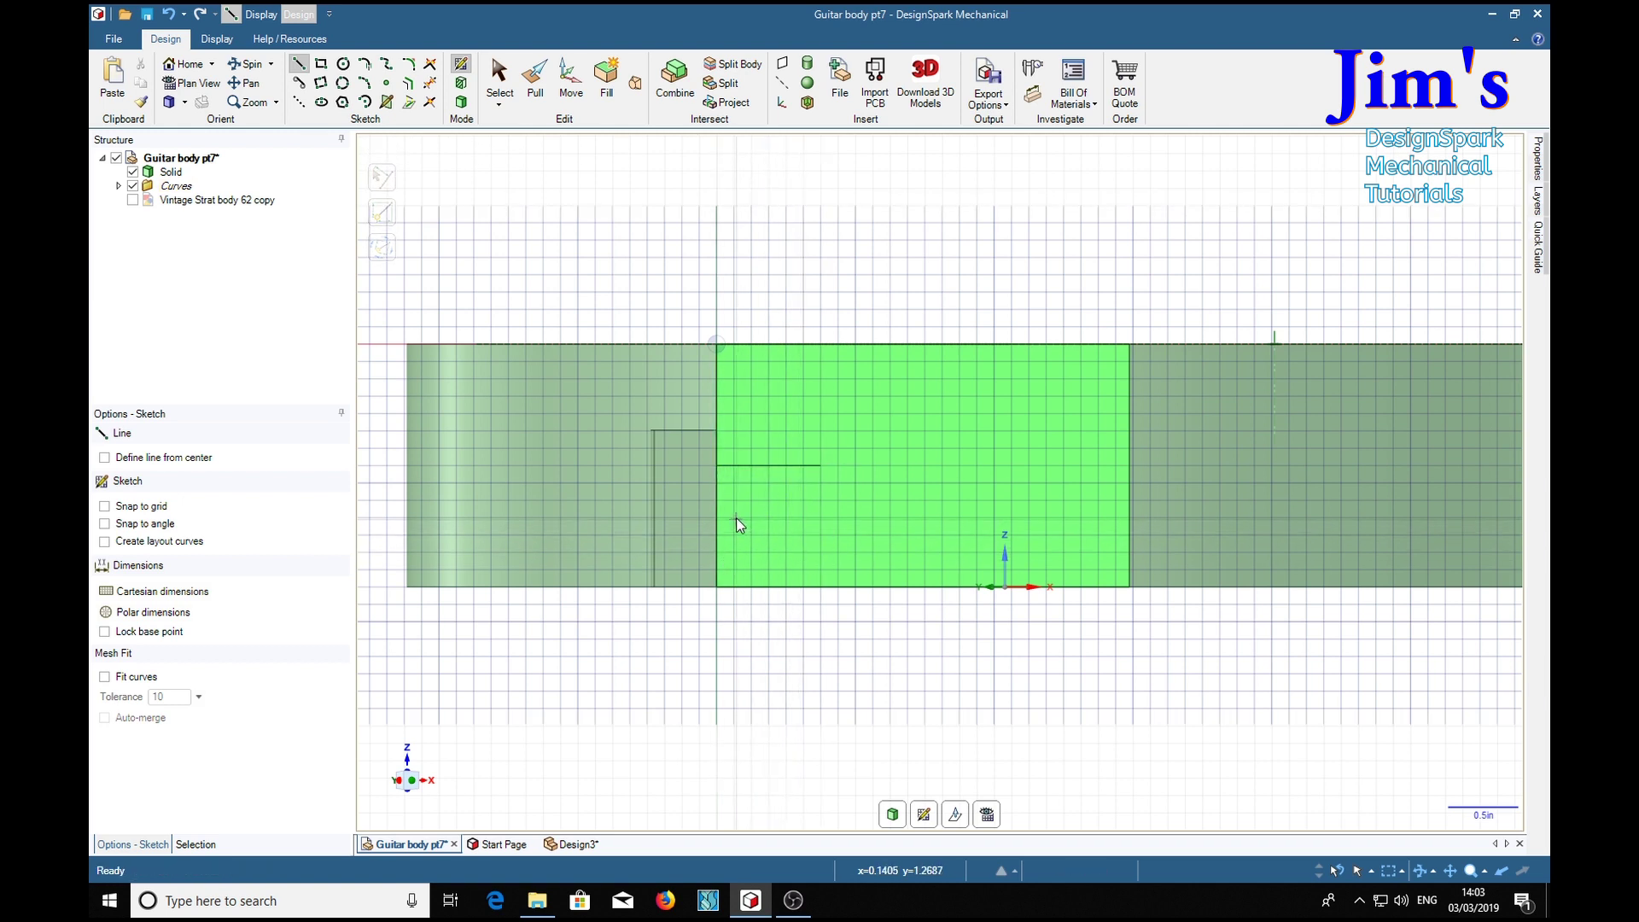
pyautogui.click(716, 464)
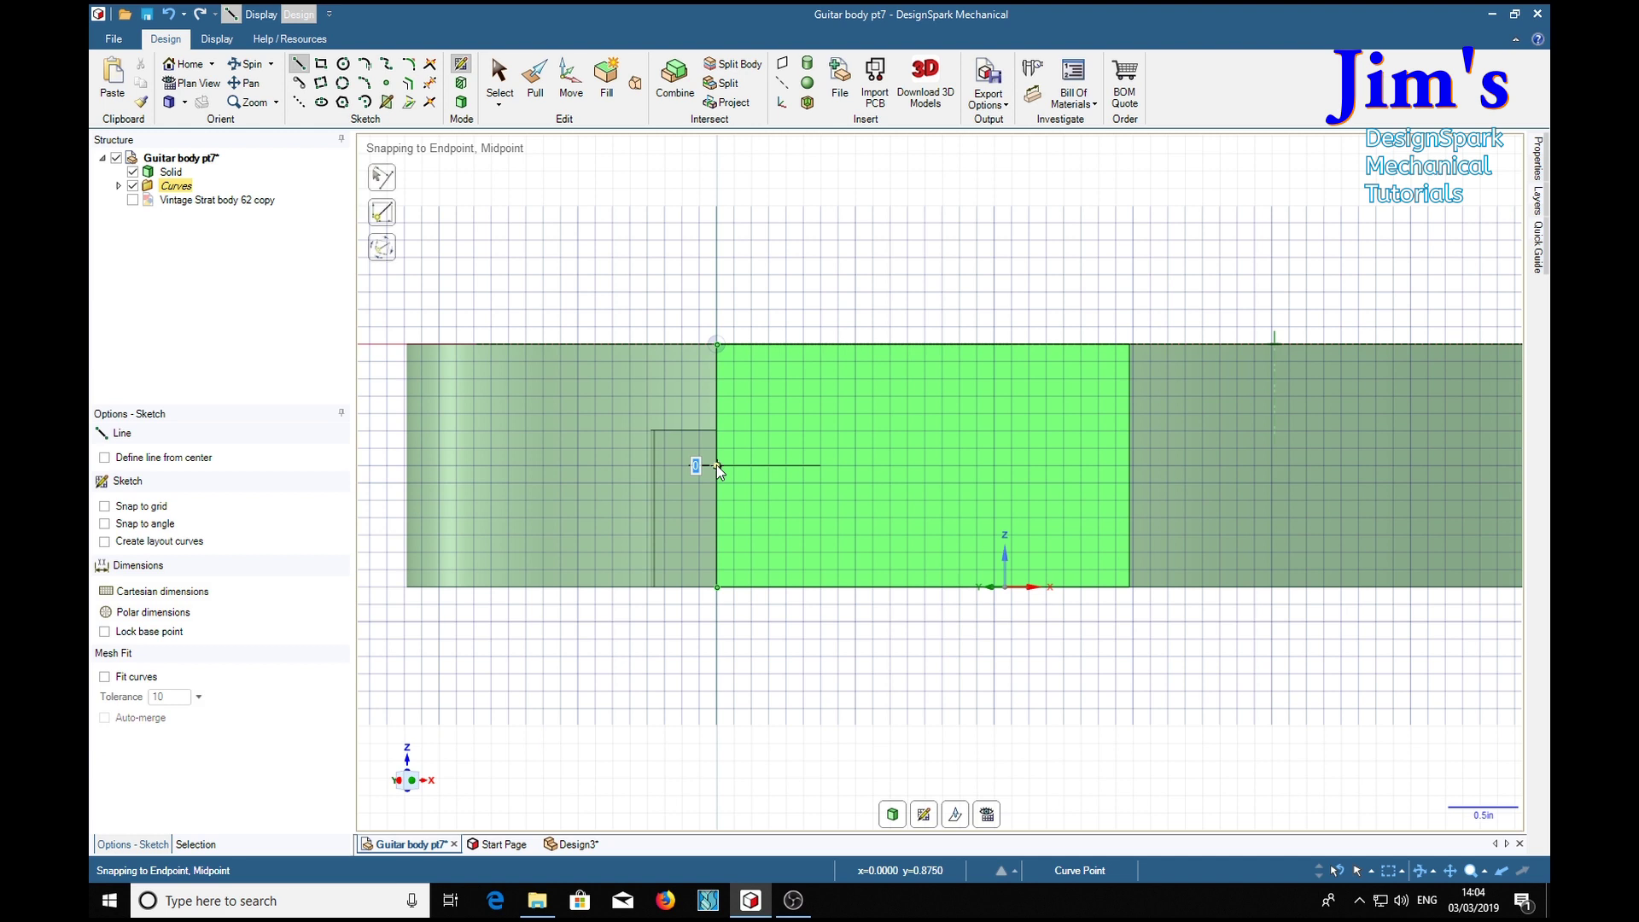
pyautogui.press('Escape')
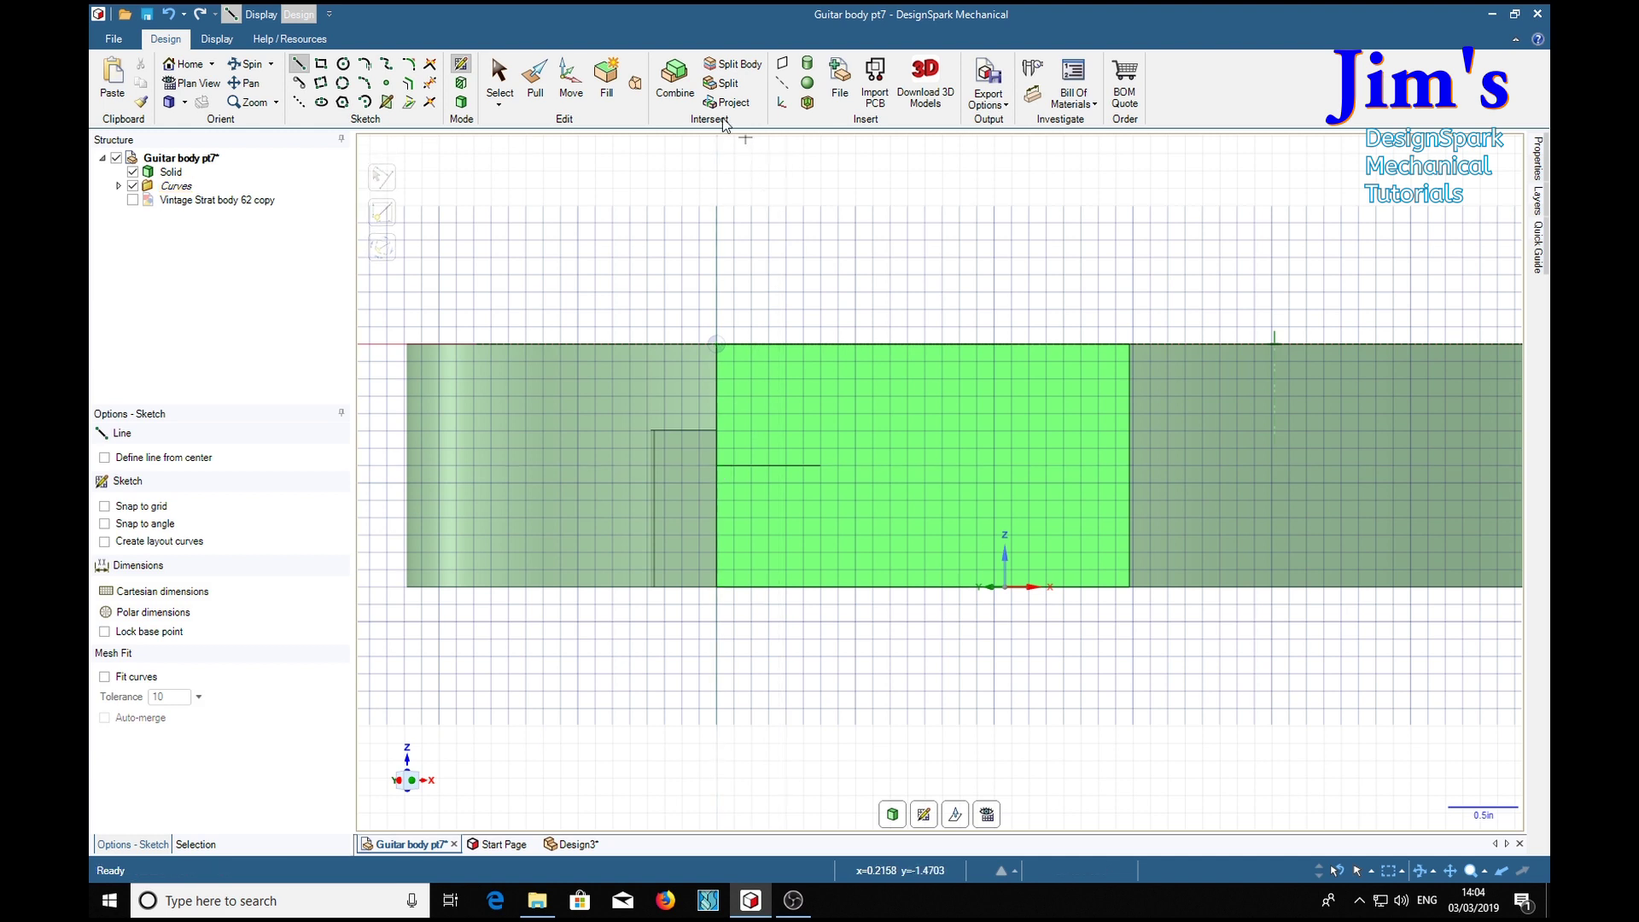
# - Move the line's outer endpoint 0.21 in outward, beyond the horn's surface
pyautogui.click(580, 91)
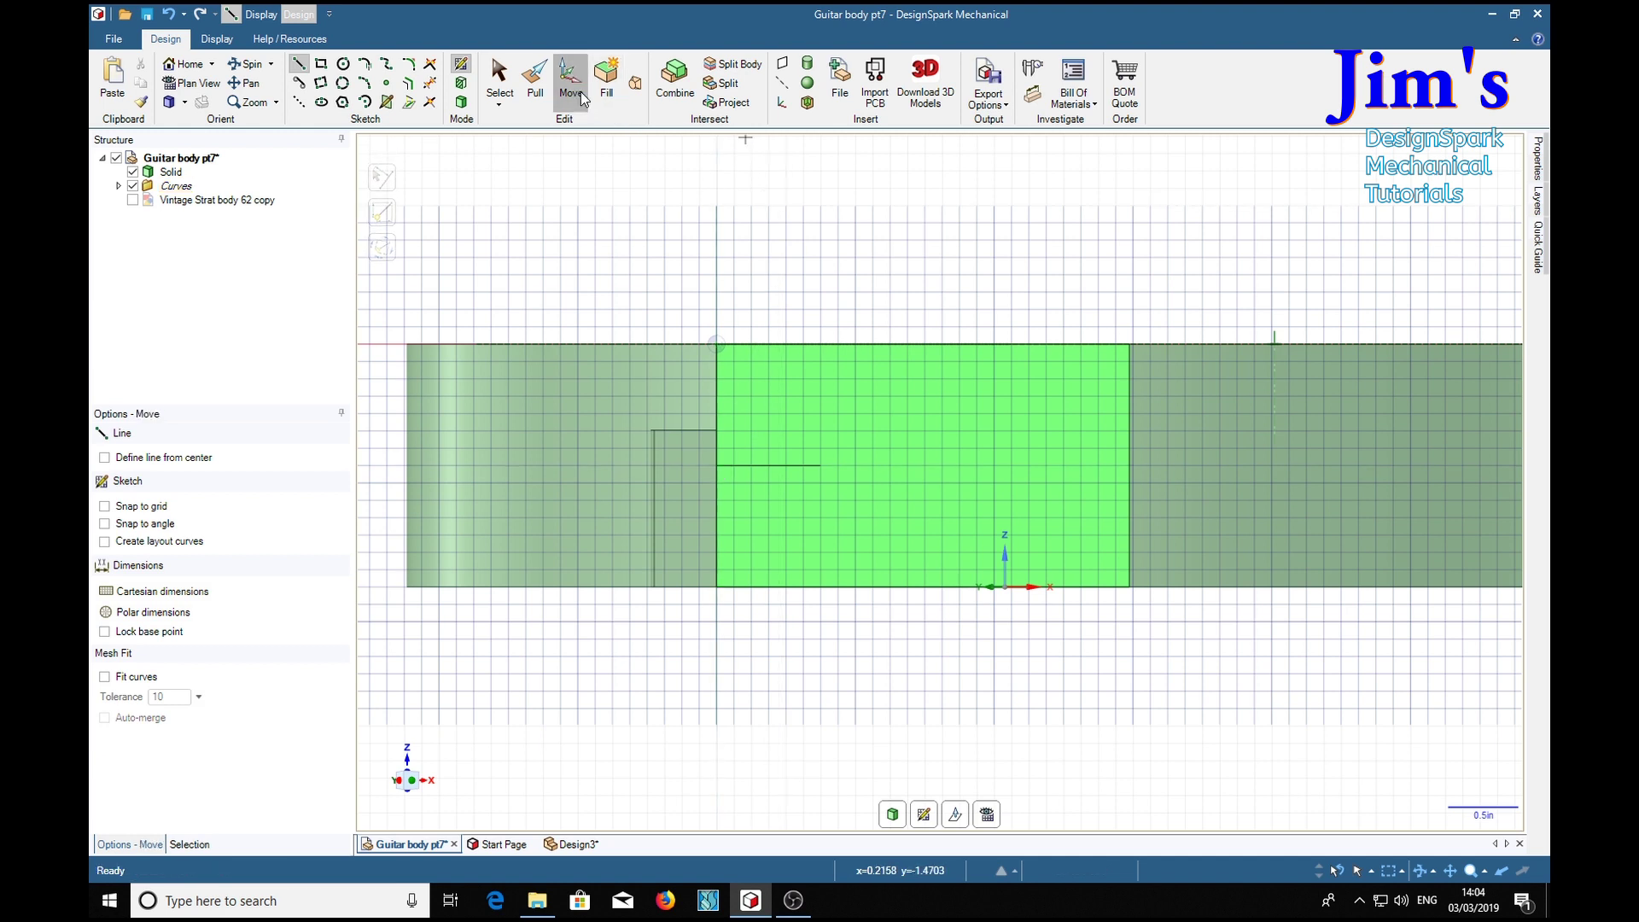
pyautogui.click(715, 466)
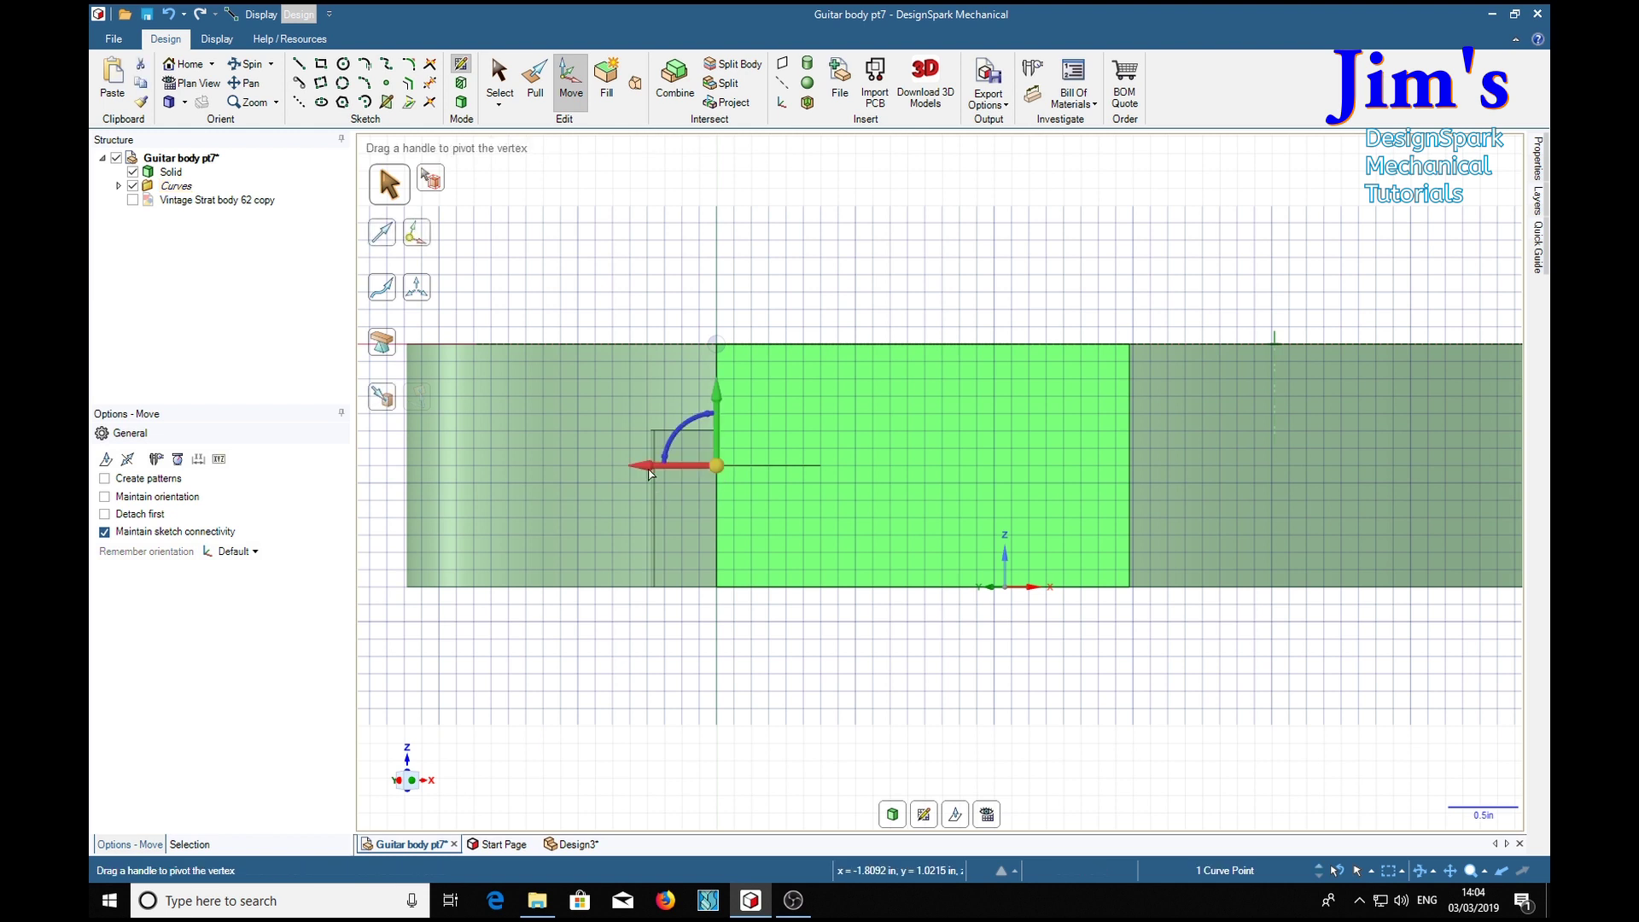
pyautogui.moveTo(641, 468); pyautogui.dragTo(614, 467)
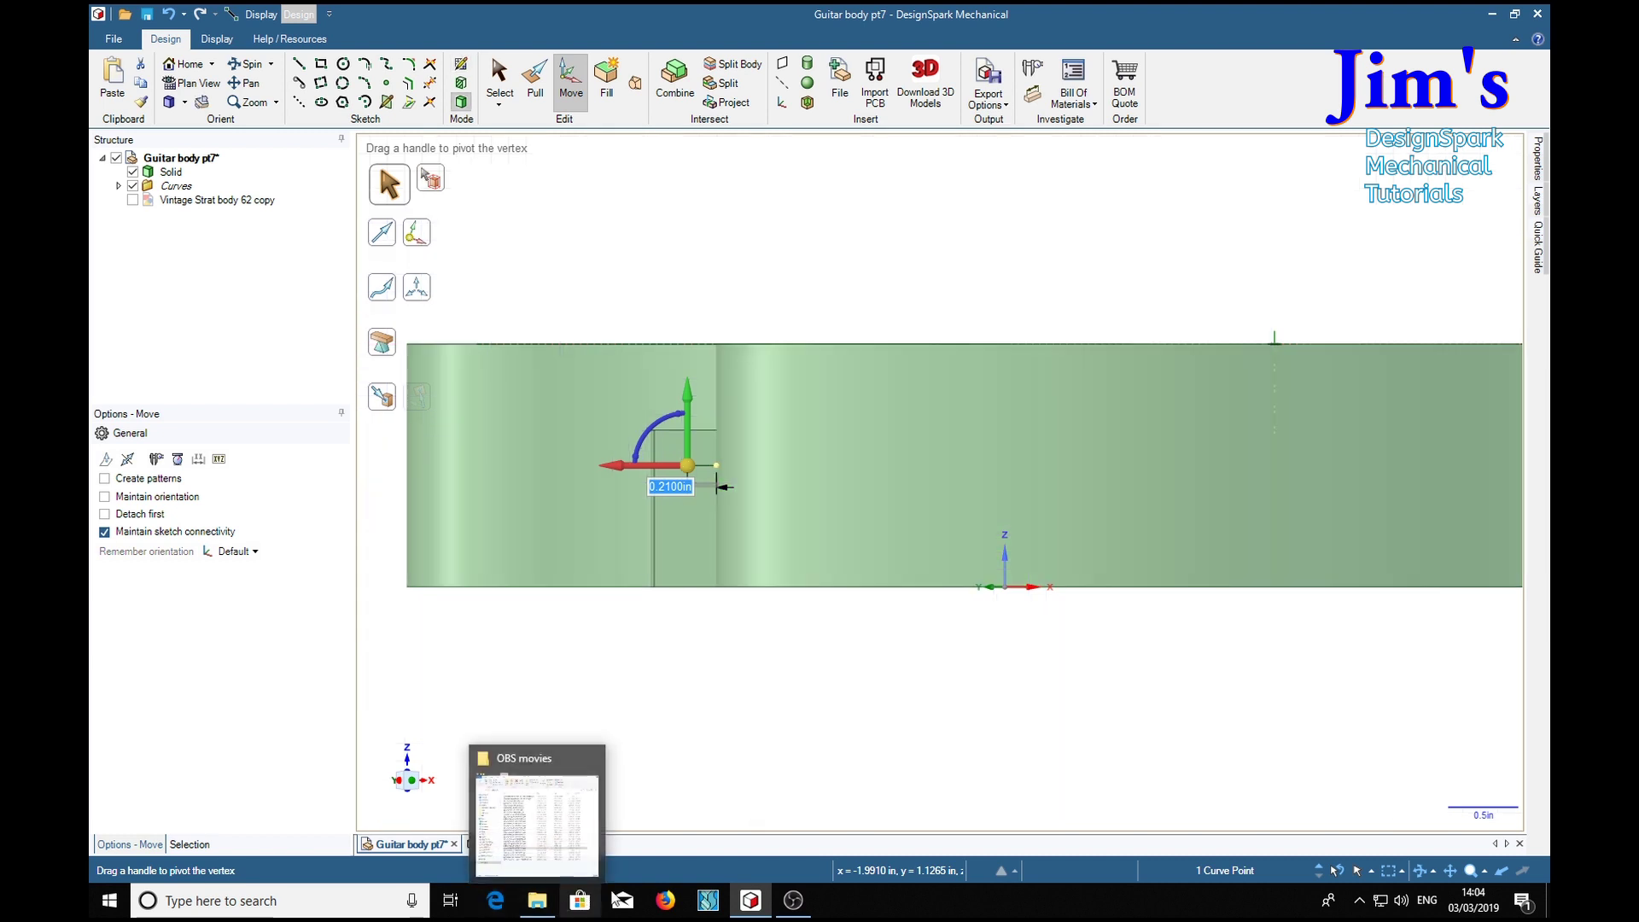
pyautogui.moveTo(674, 741); pyautogui.dragTo(705, 739, button='middle')
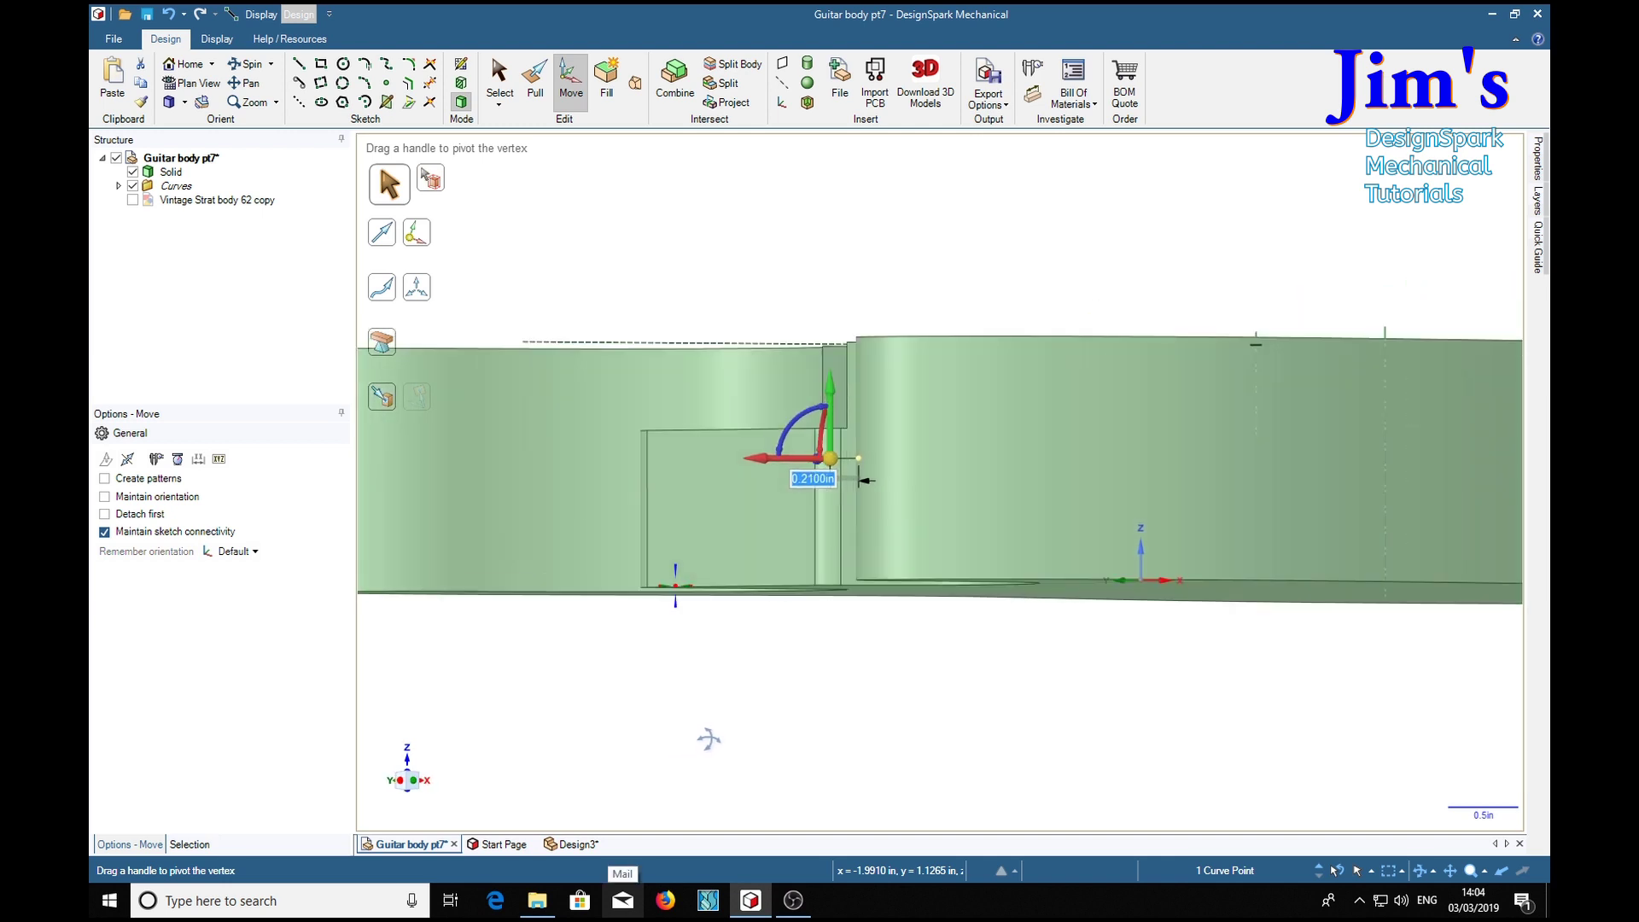
pyautogui.press('Escape')
pyautogui.click(842, 459)
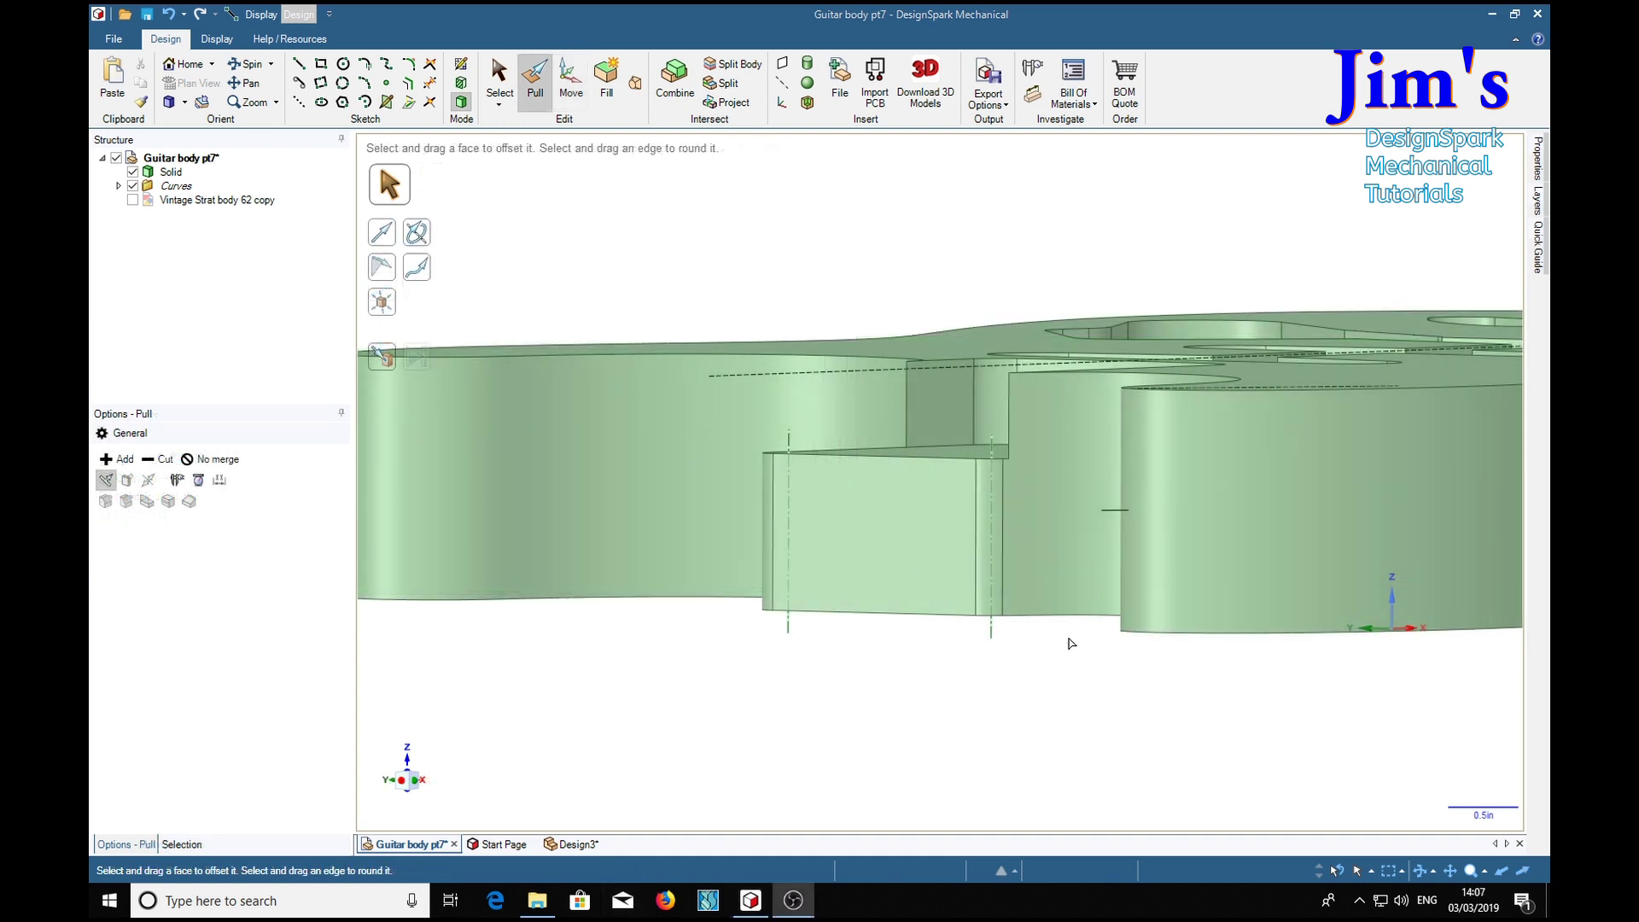
pyautogui.click(1065, 580)
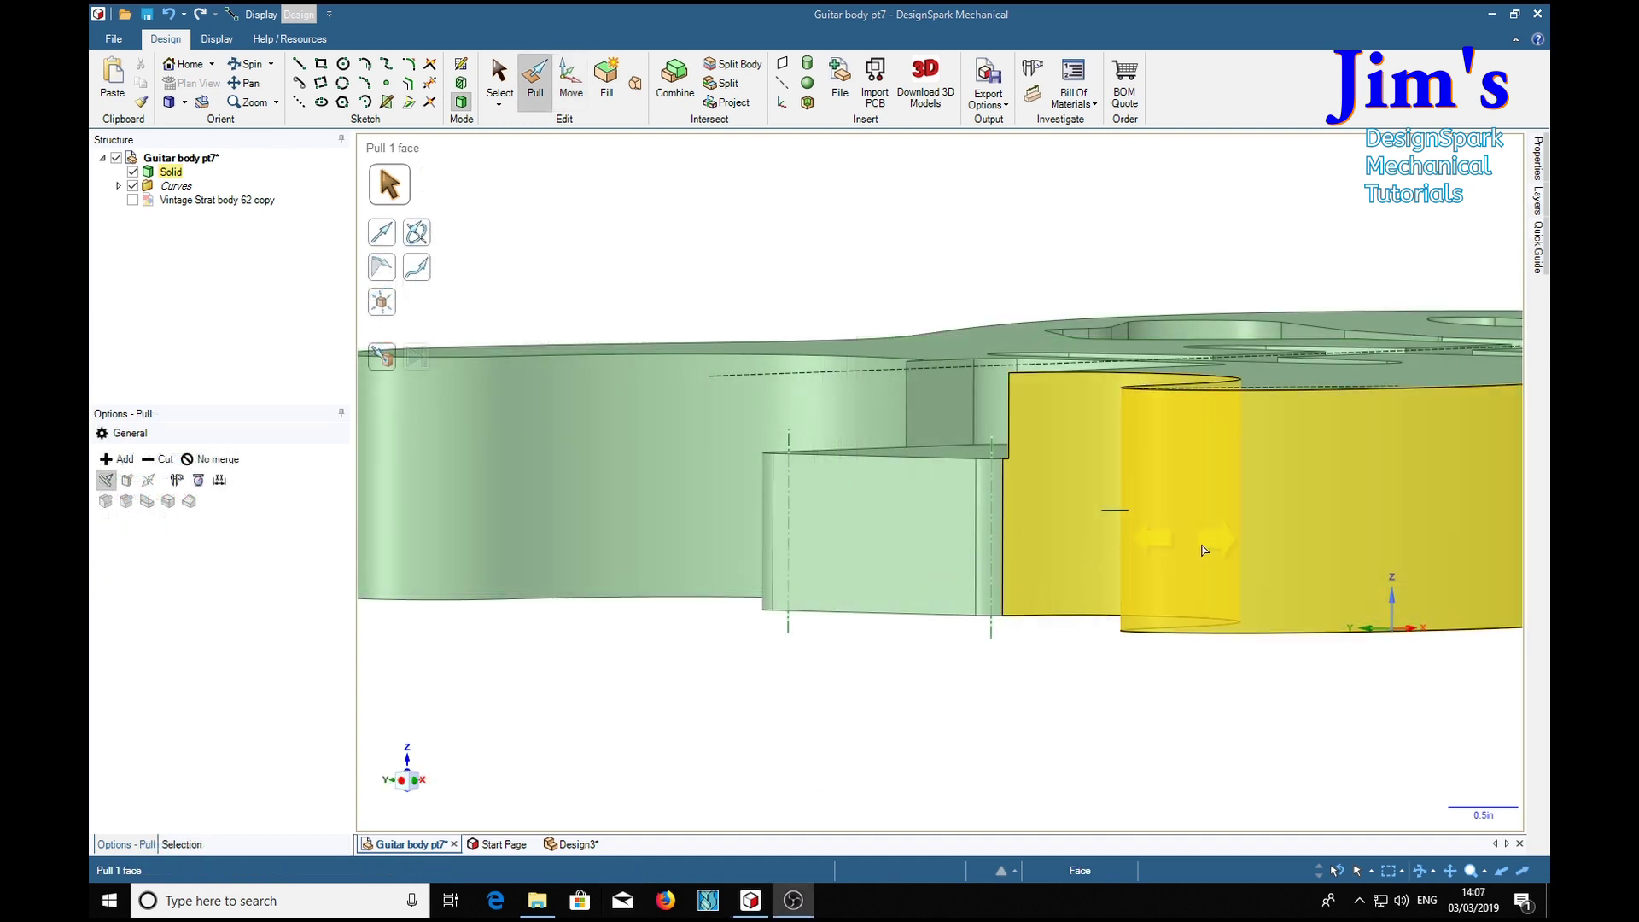
pyautogui.click(1173, 747)
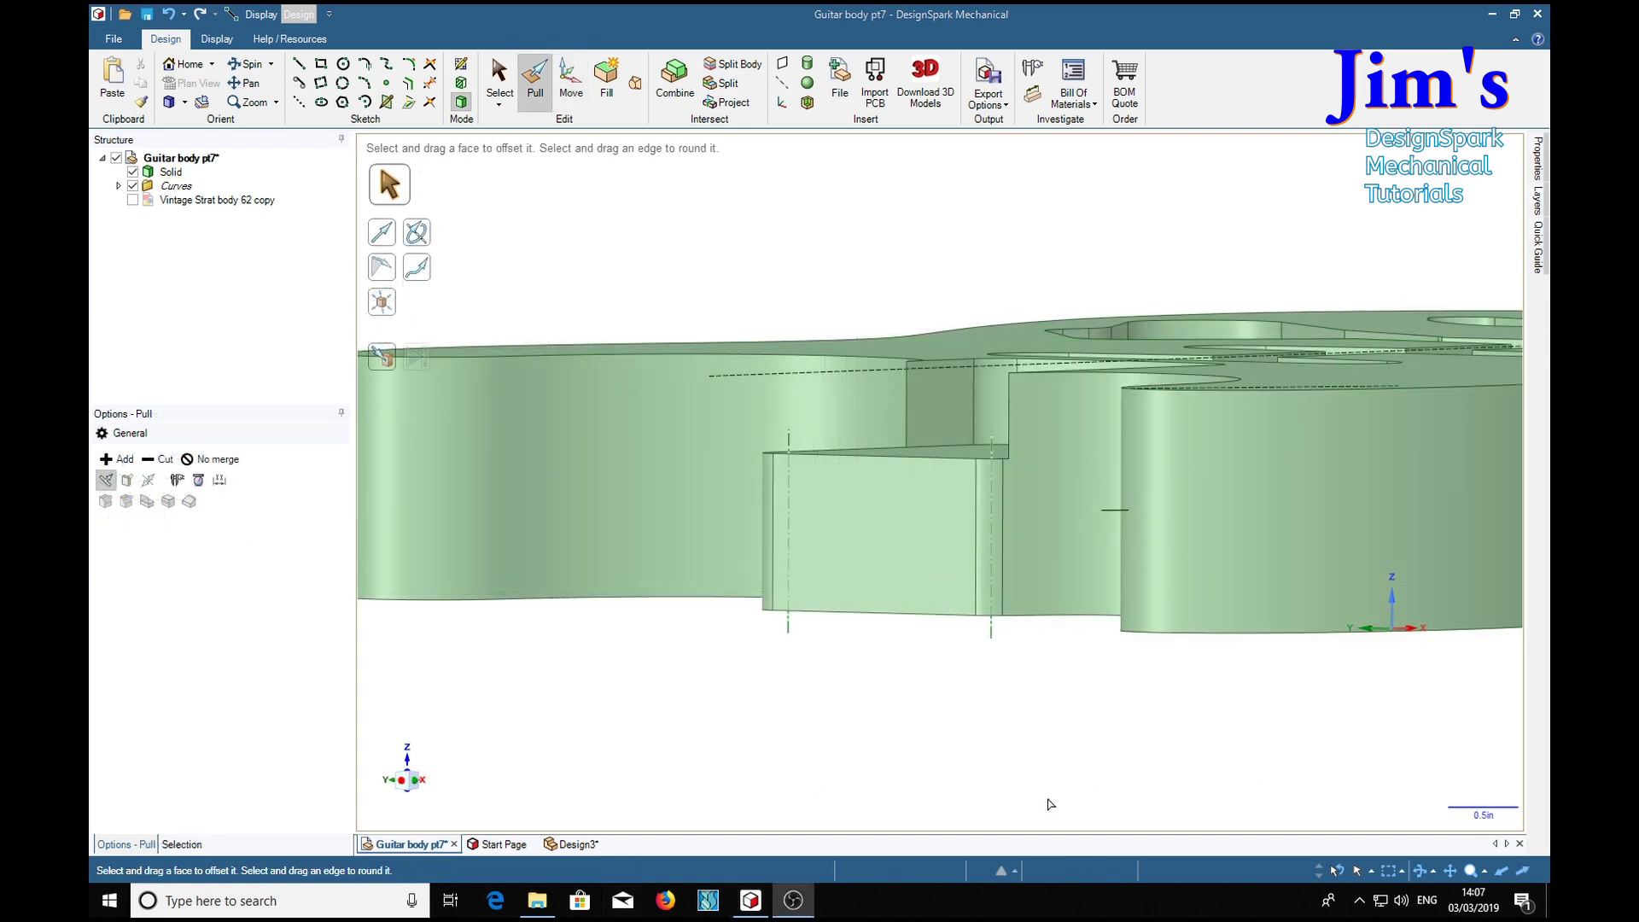
pyautogui.click(1111, 511)
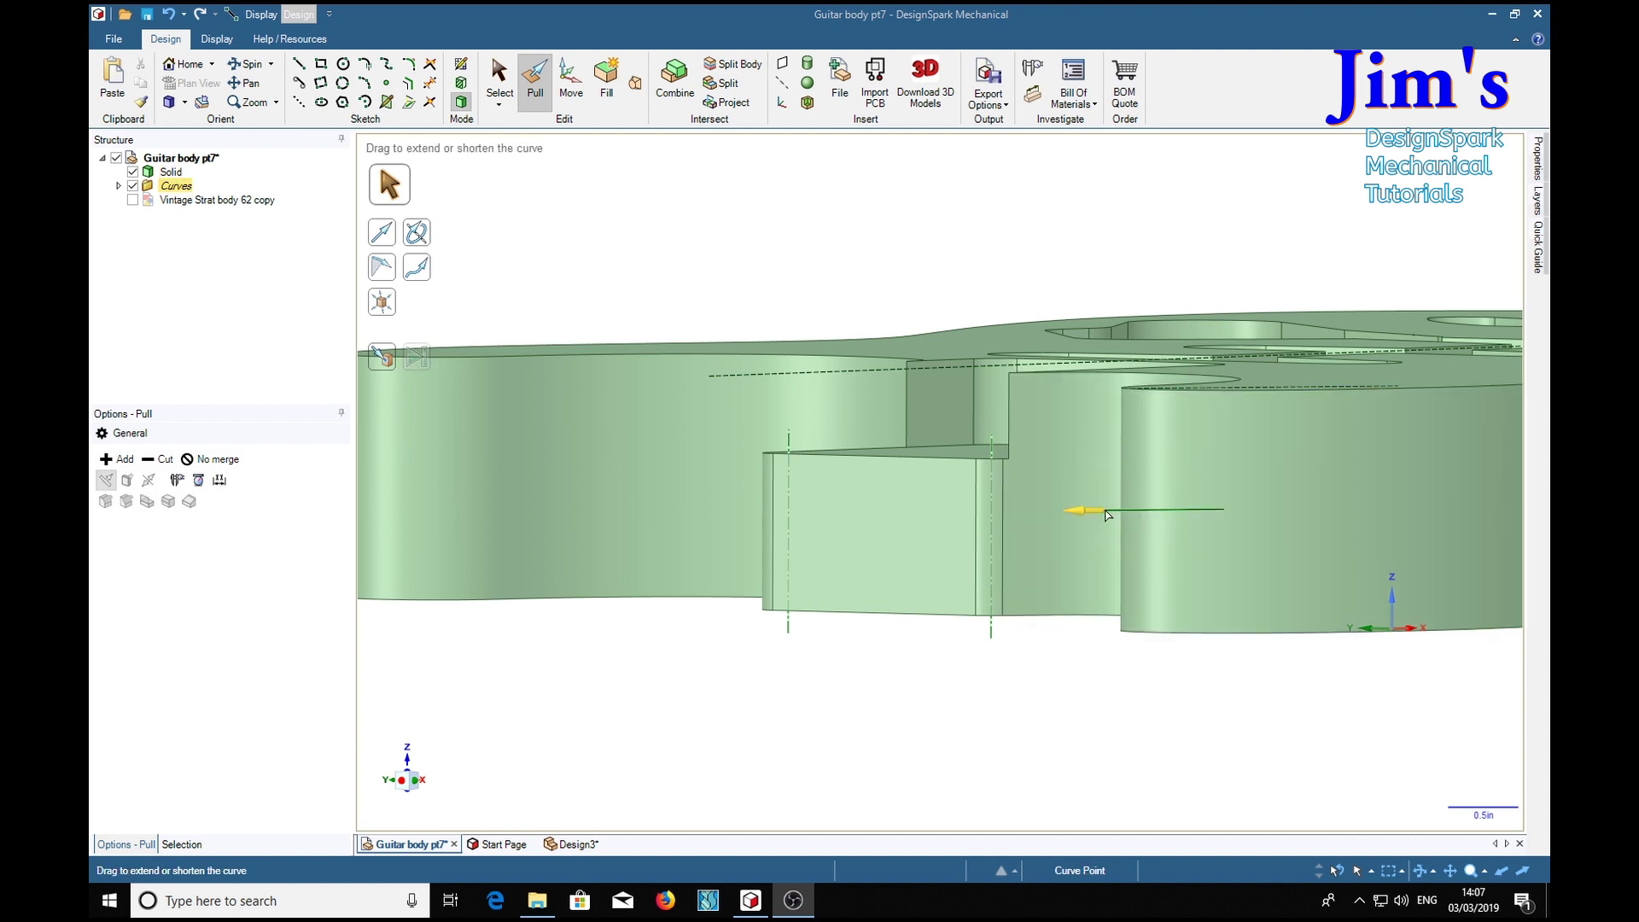
pyautogui.click(1058, 609)
pyautogui.click(1060, 748)
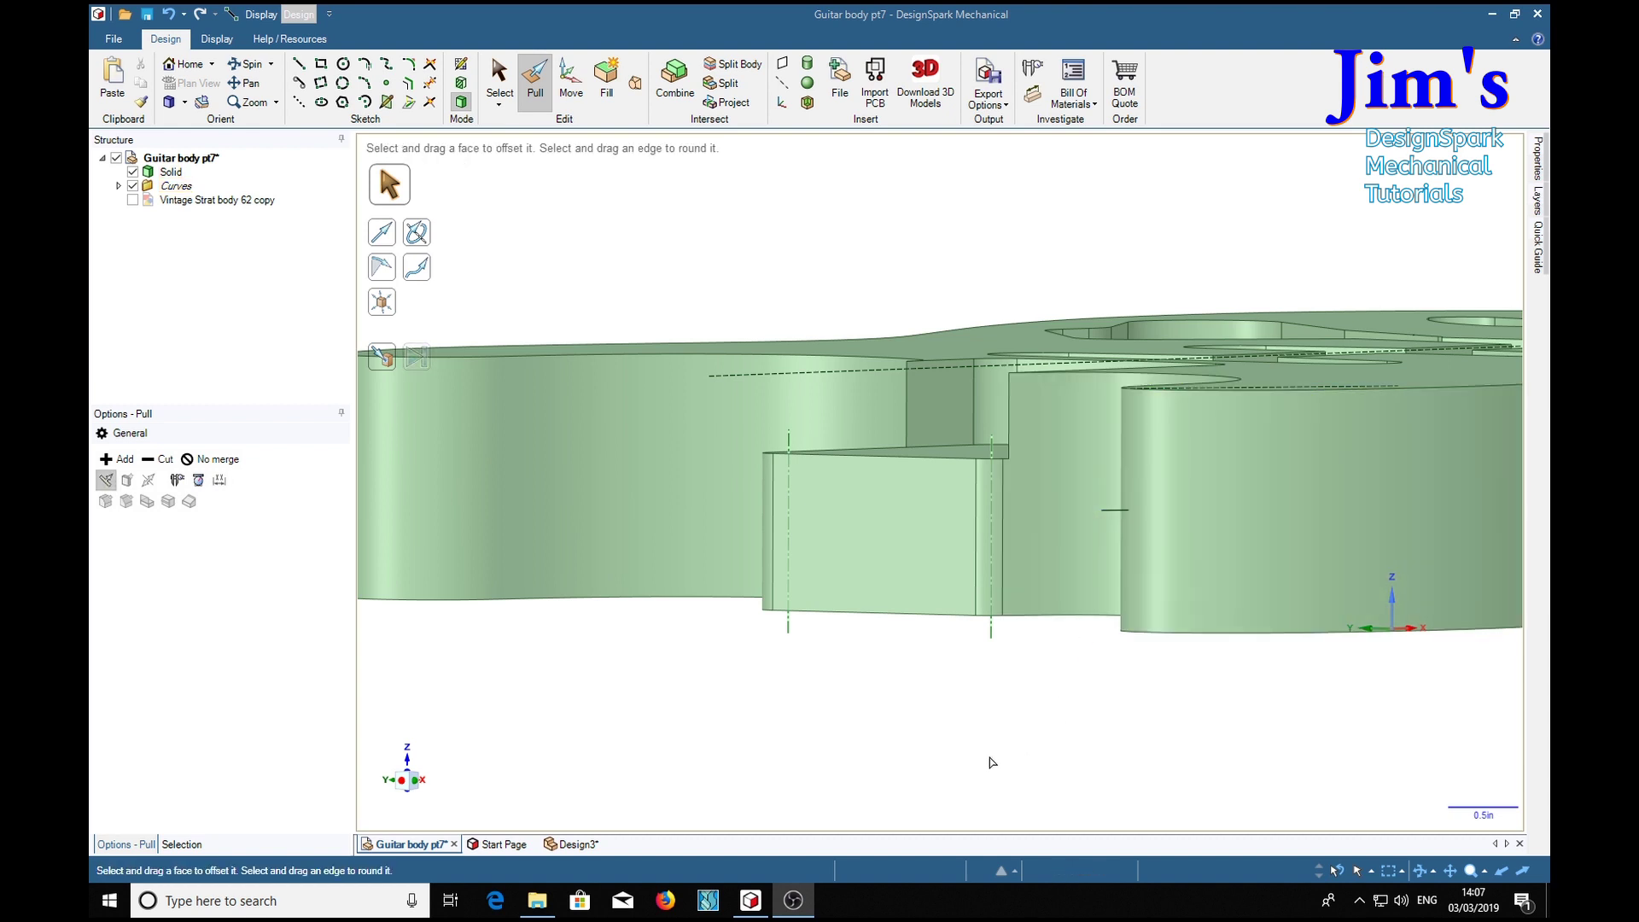
pyautogui.click(1101, 512)
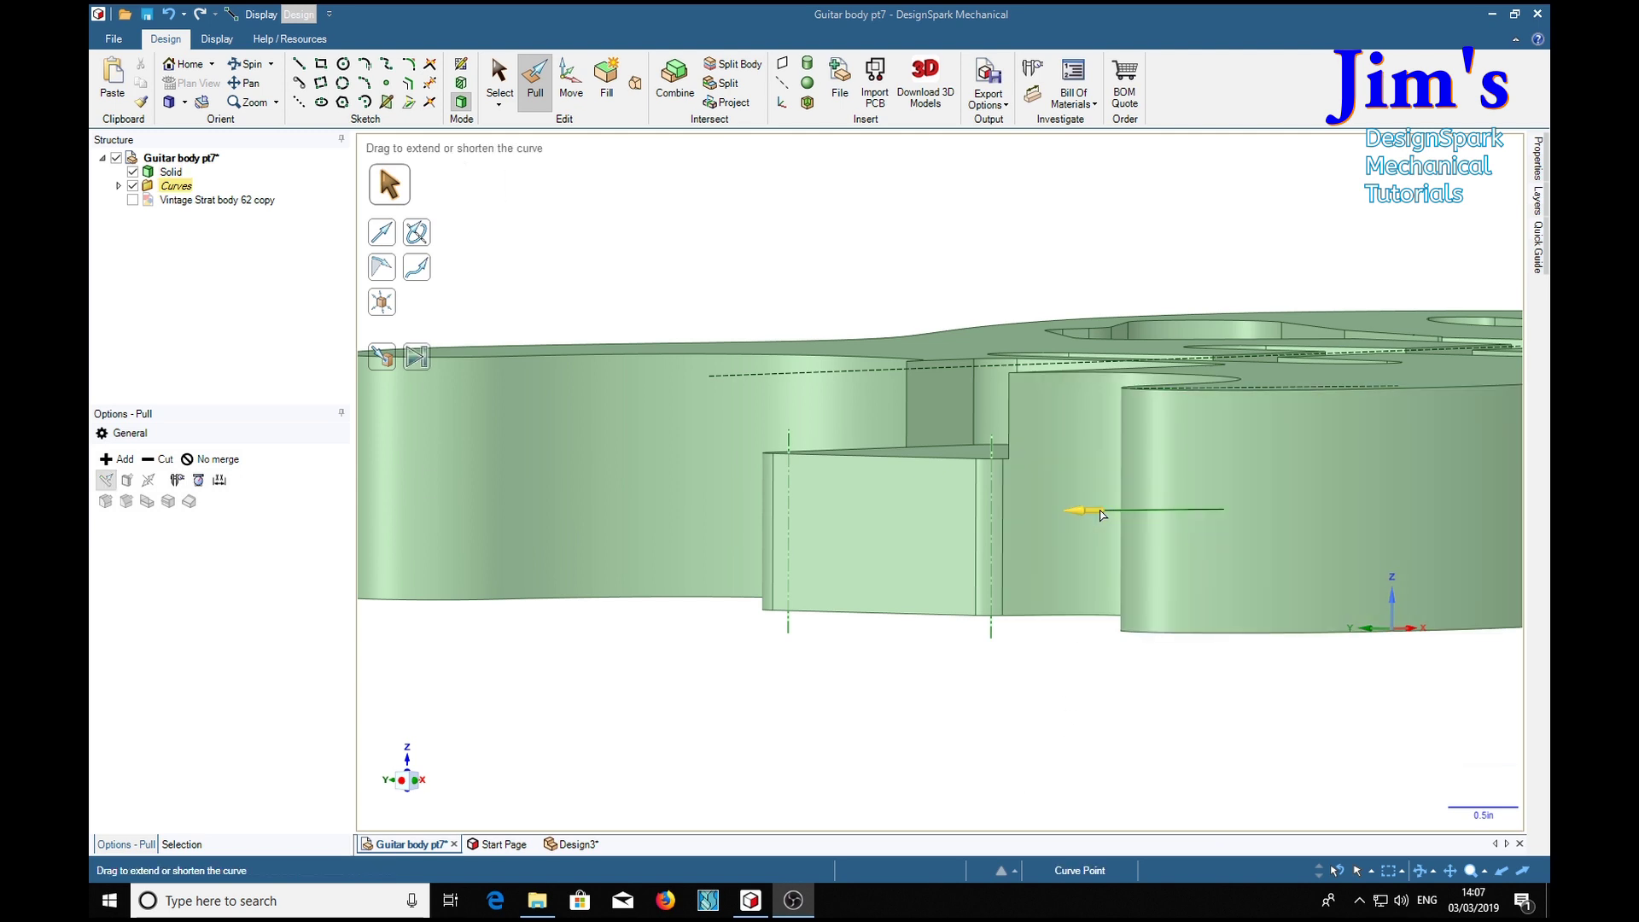
pyautogui.click(1055, 642)
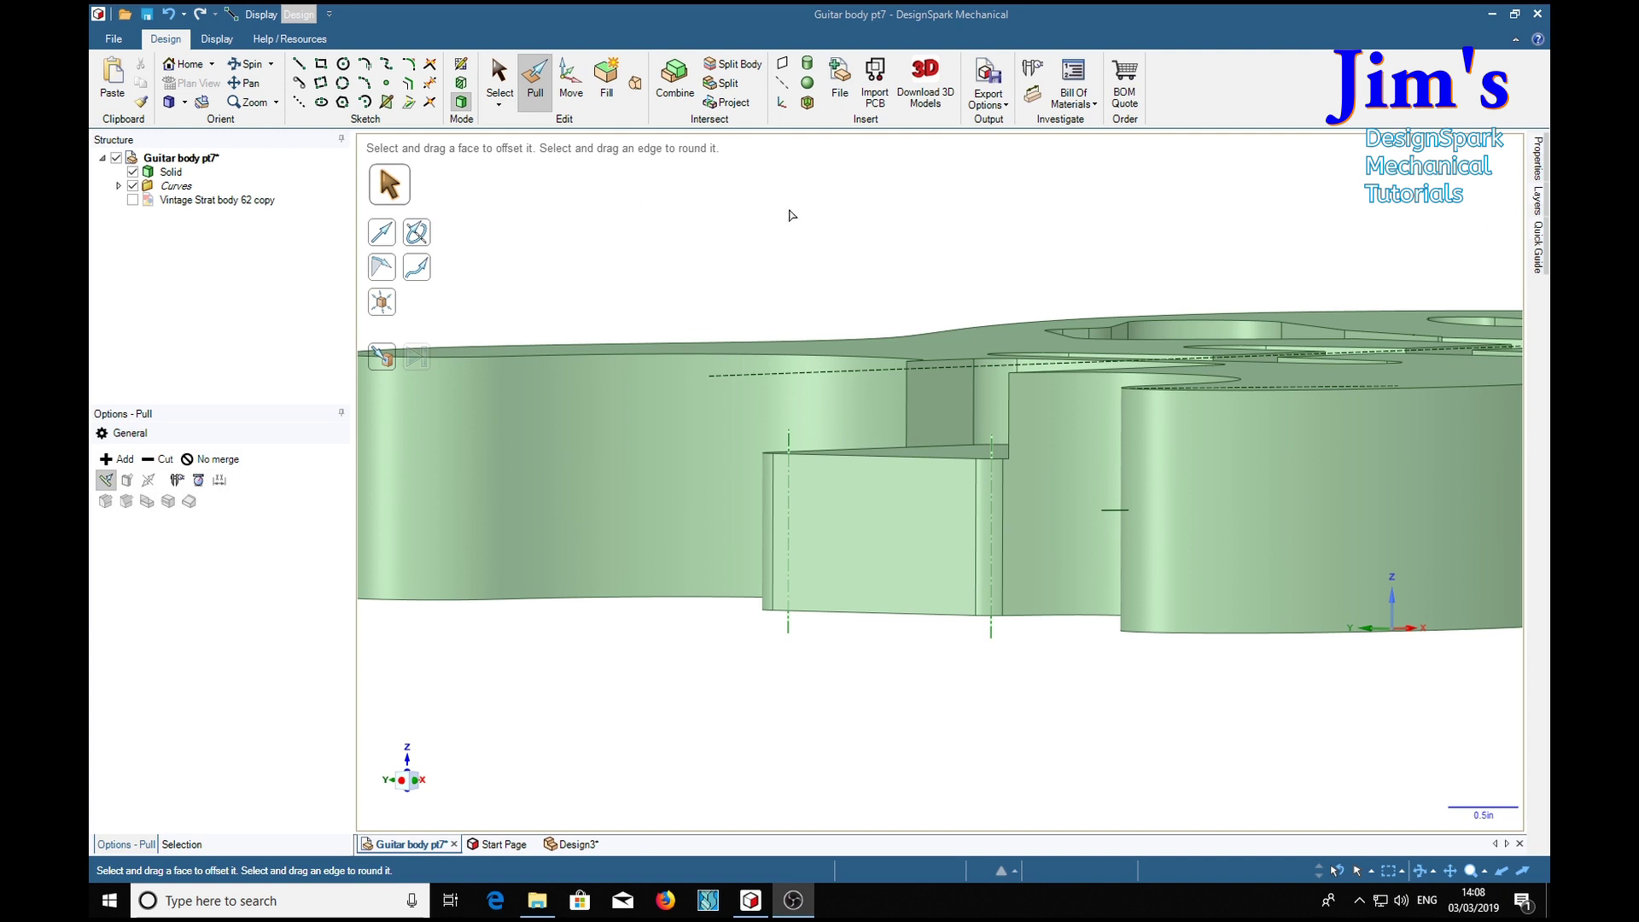
# - Place the sketch plane for a circle perpendicular to the line at its outer endpoint and check its orientation
pyautogui.click(344, 66)
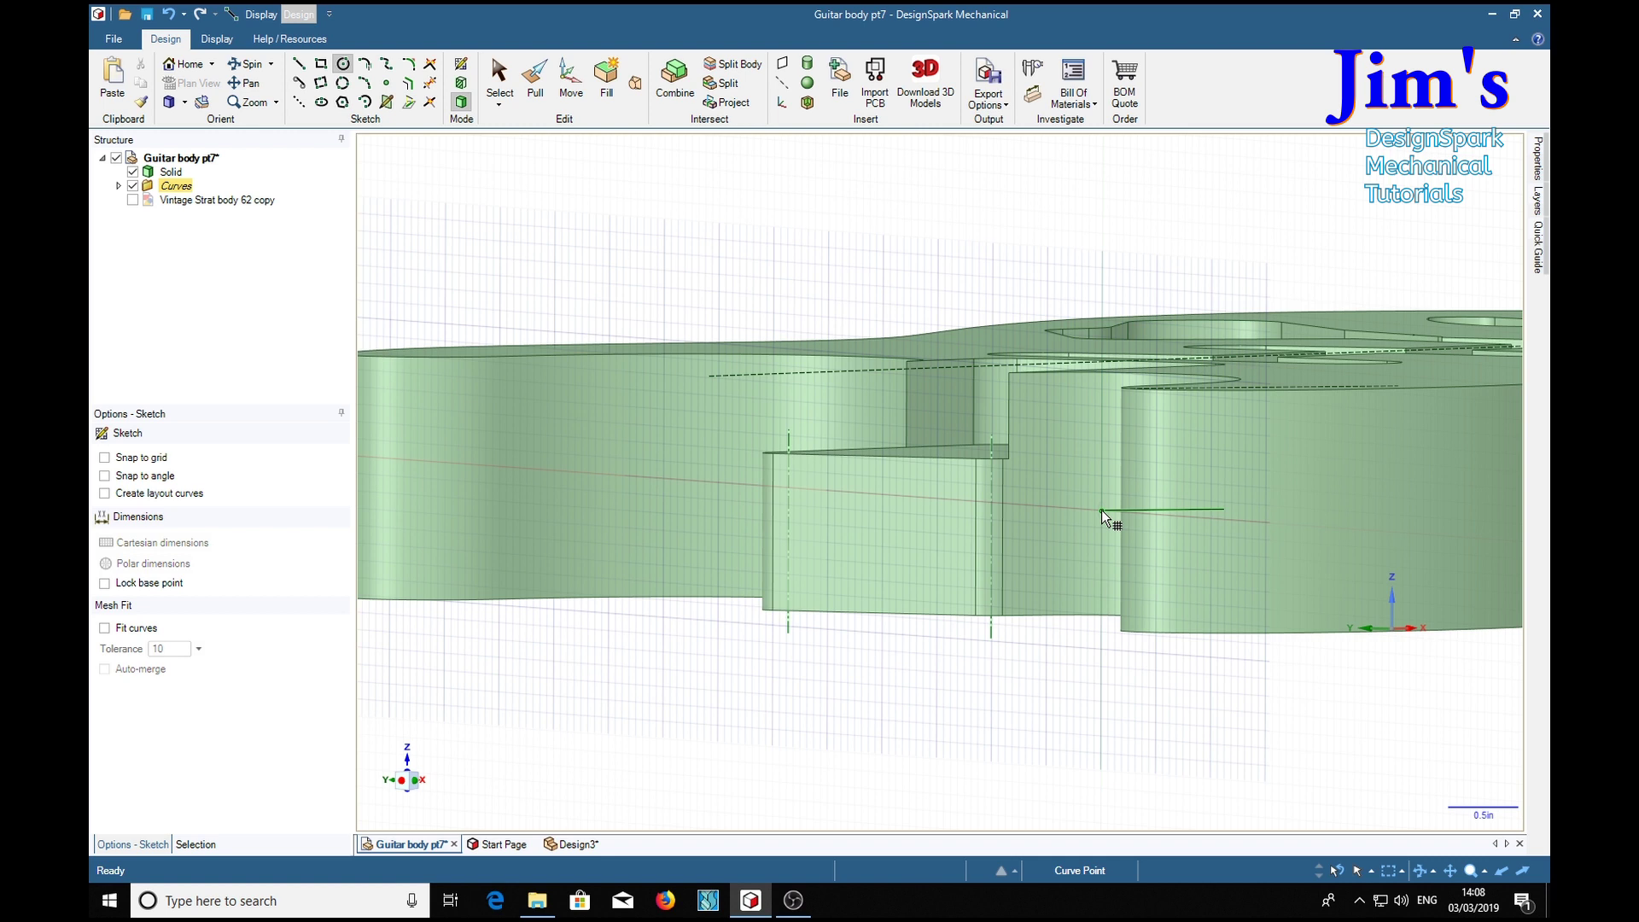
pyautogui.click(1101, 510)
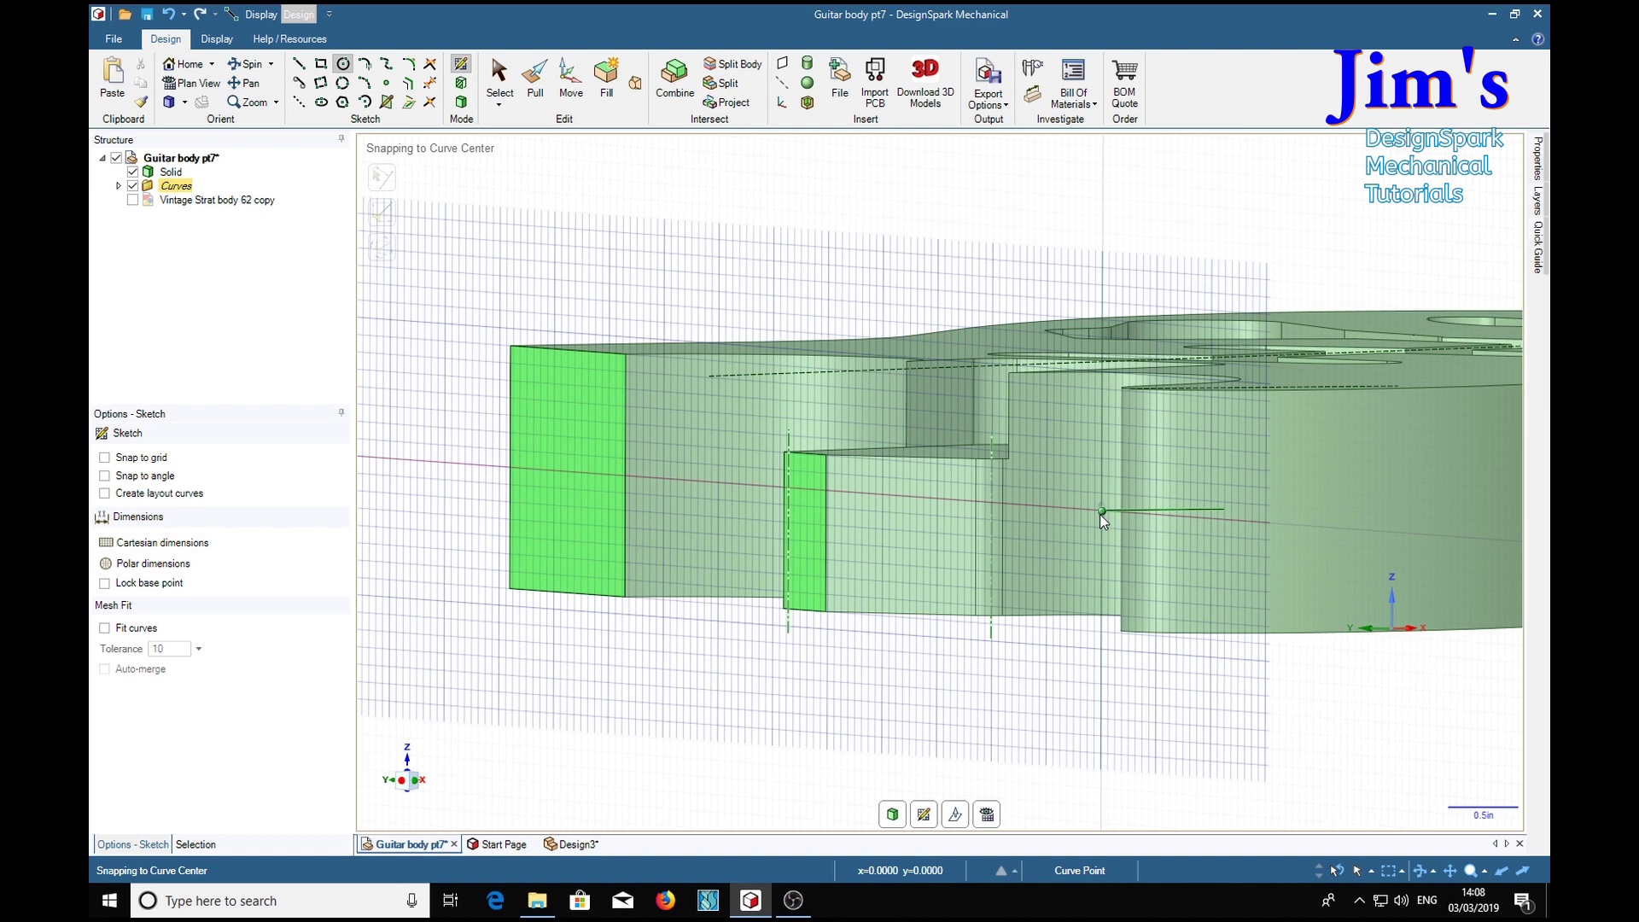
pyautogui.moveTo(1365, 705)
pyautogui.mouseDown(button='middle')
pyautogui.moveTo(1382, 697)
pyautogui.moveTo(1311, 697)
pyautogui.mouseUp(button='middle')
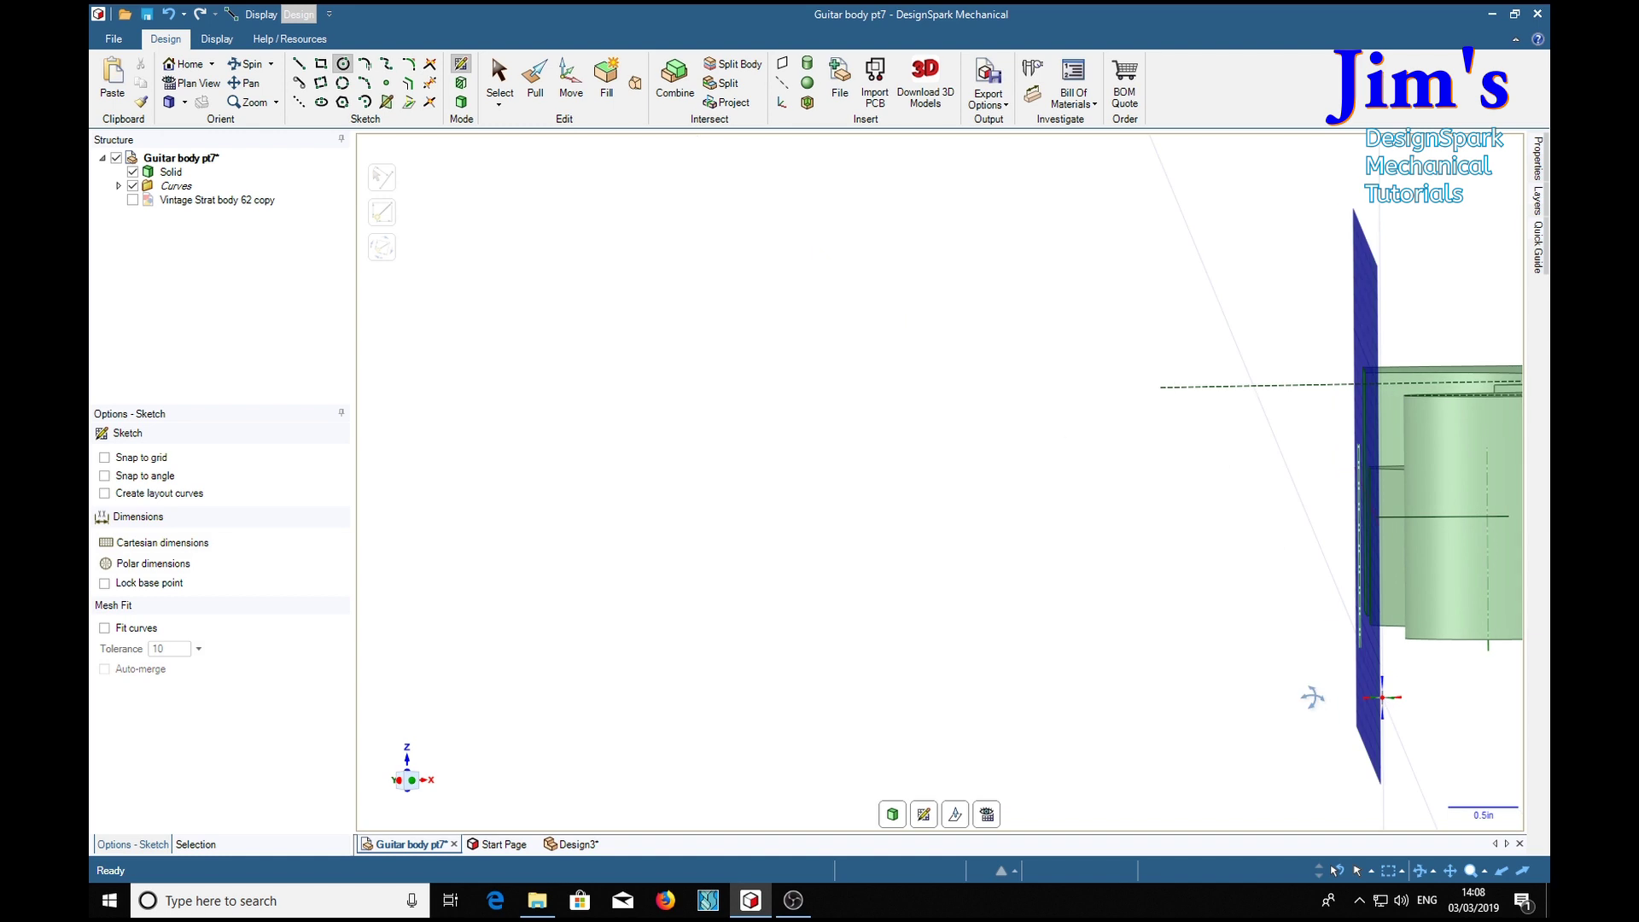
pyautogui.press('v')
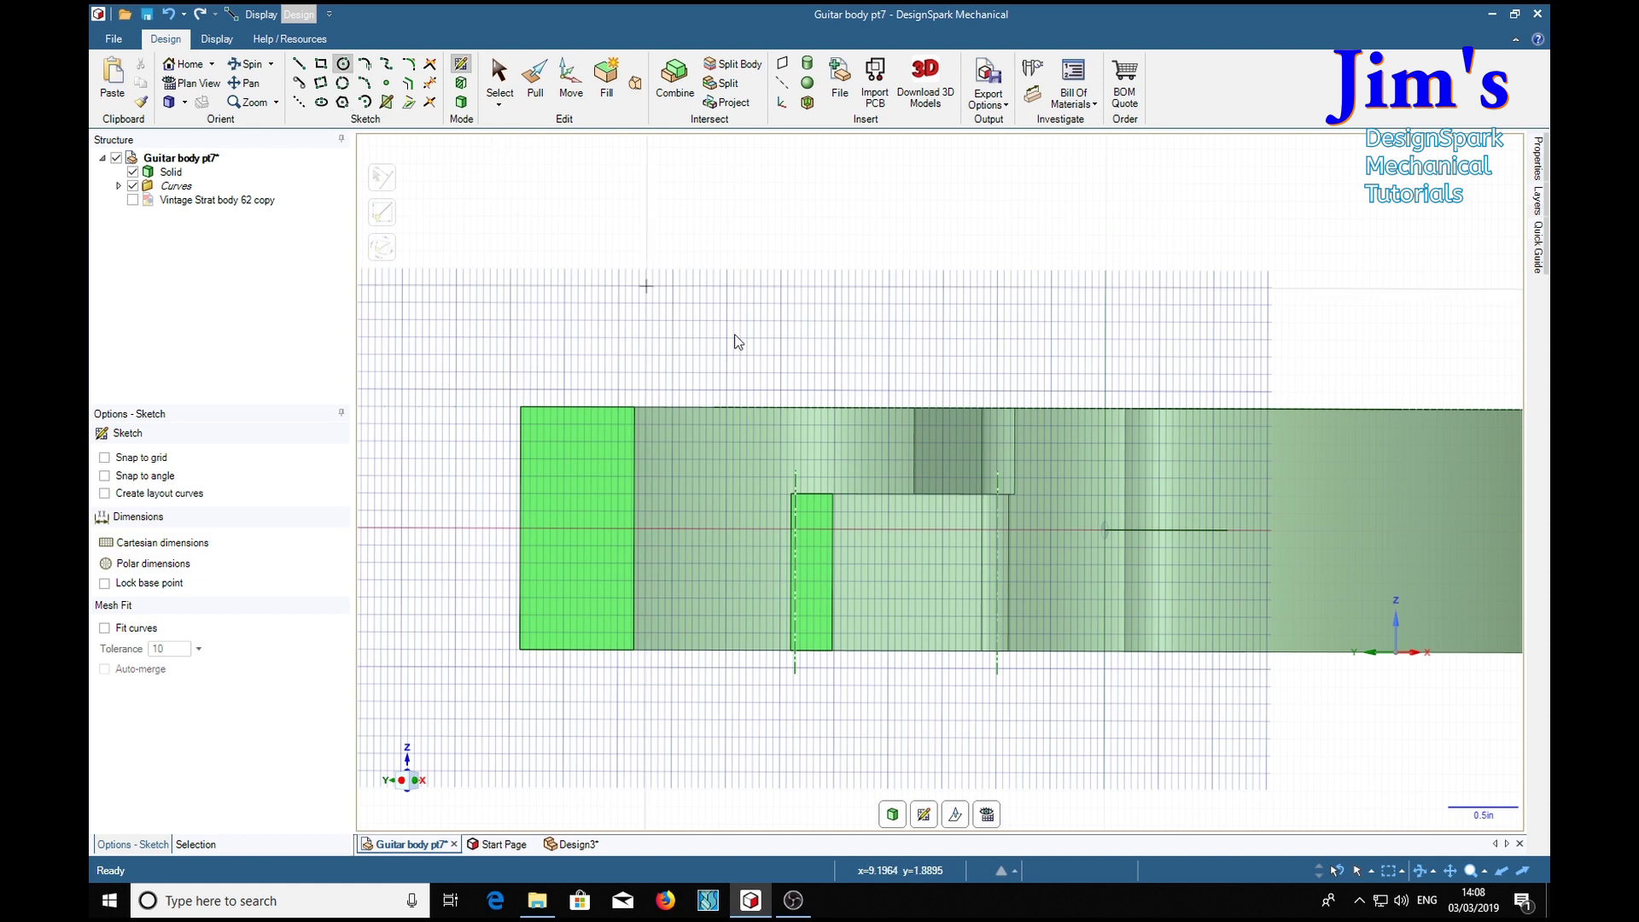
# - Sketch a 0.104 in diameter circle centred on the line's outer endpoint
pyautogui.scroll(3, 1121, 551)
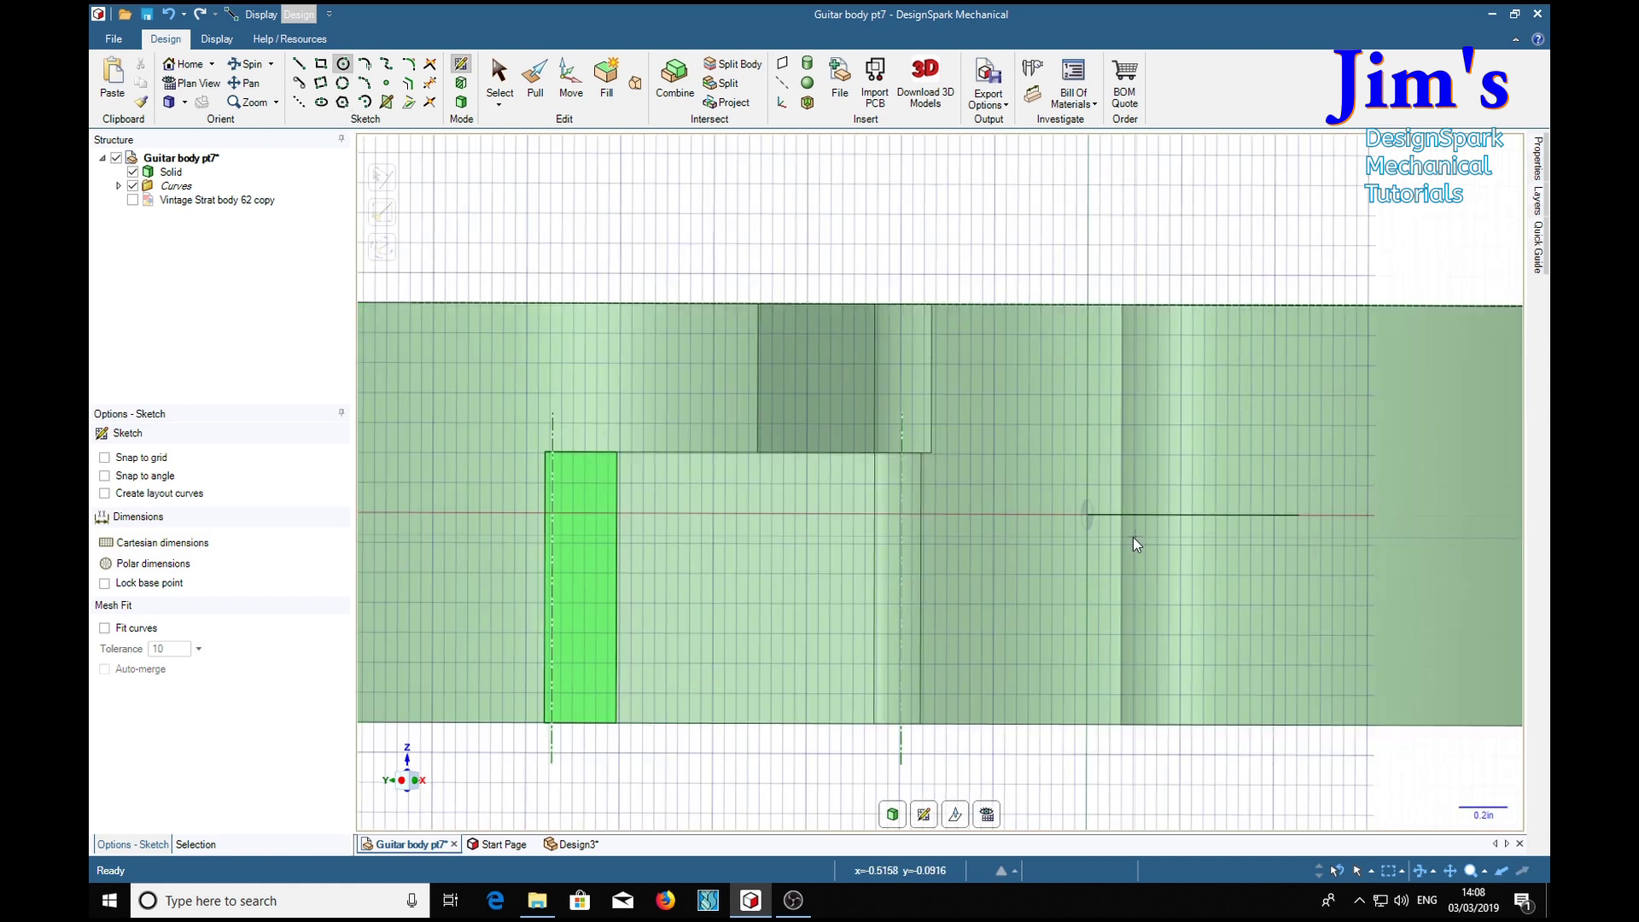
pyautogui.click(1086, 514)
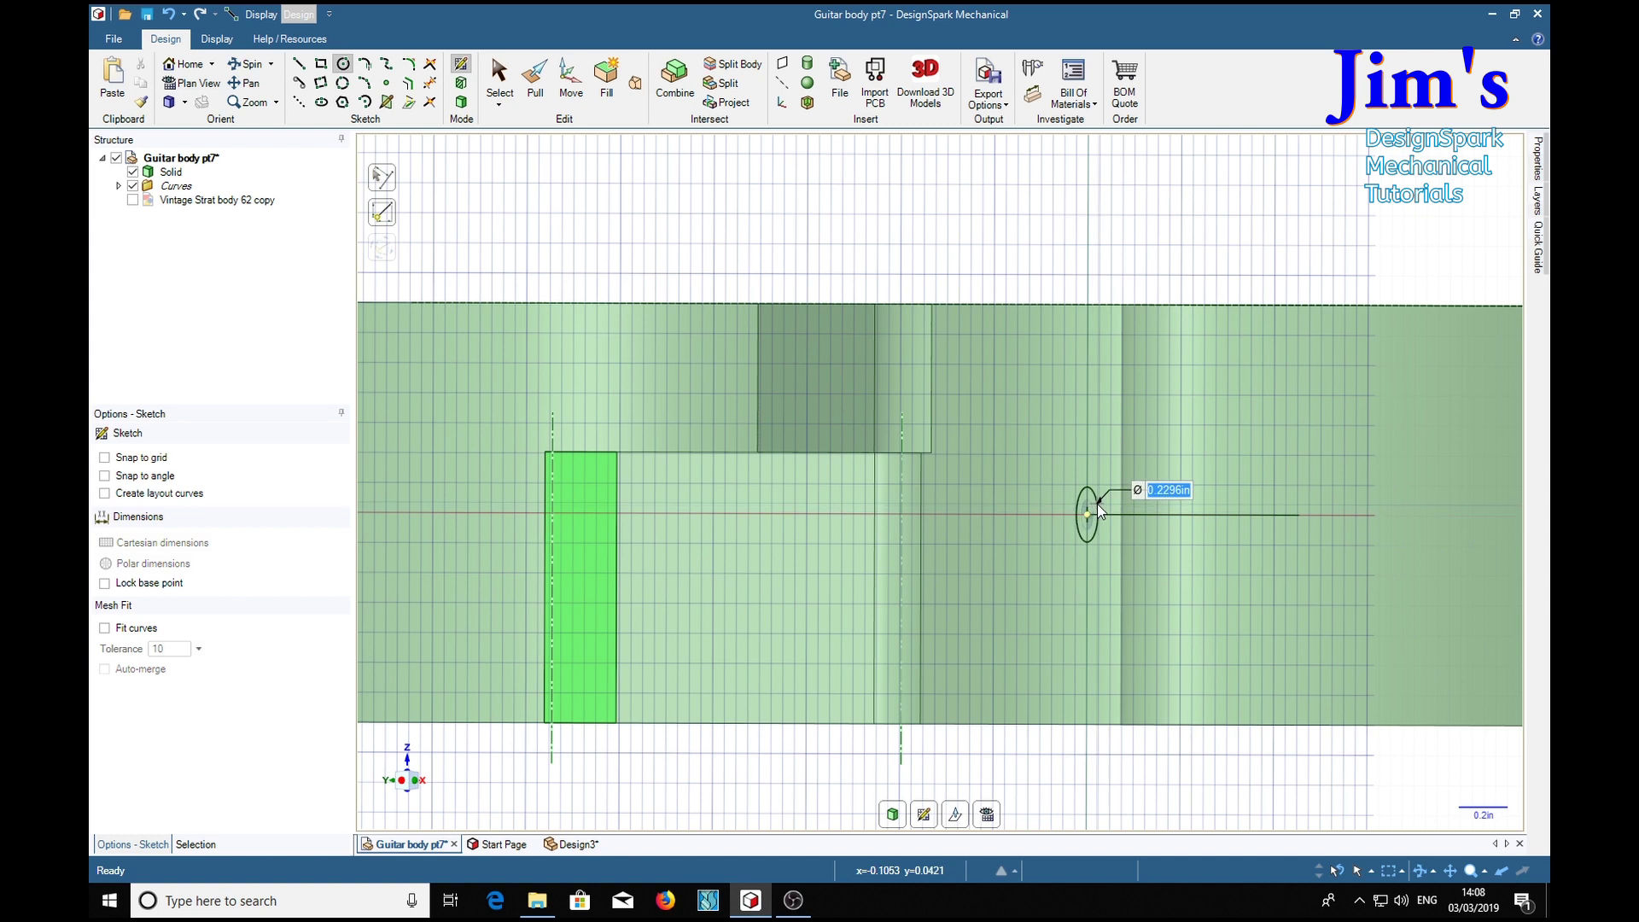
pyautogui.write('.')
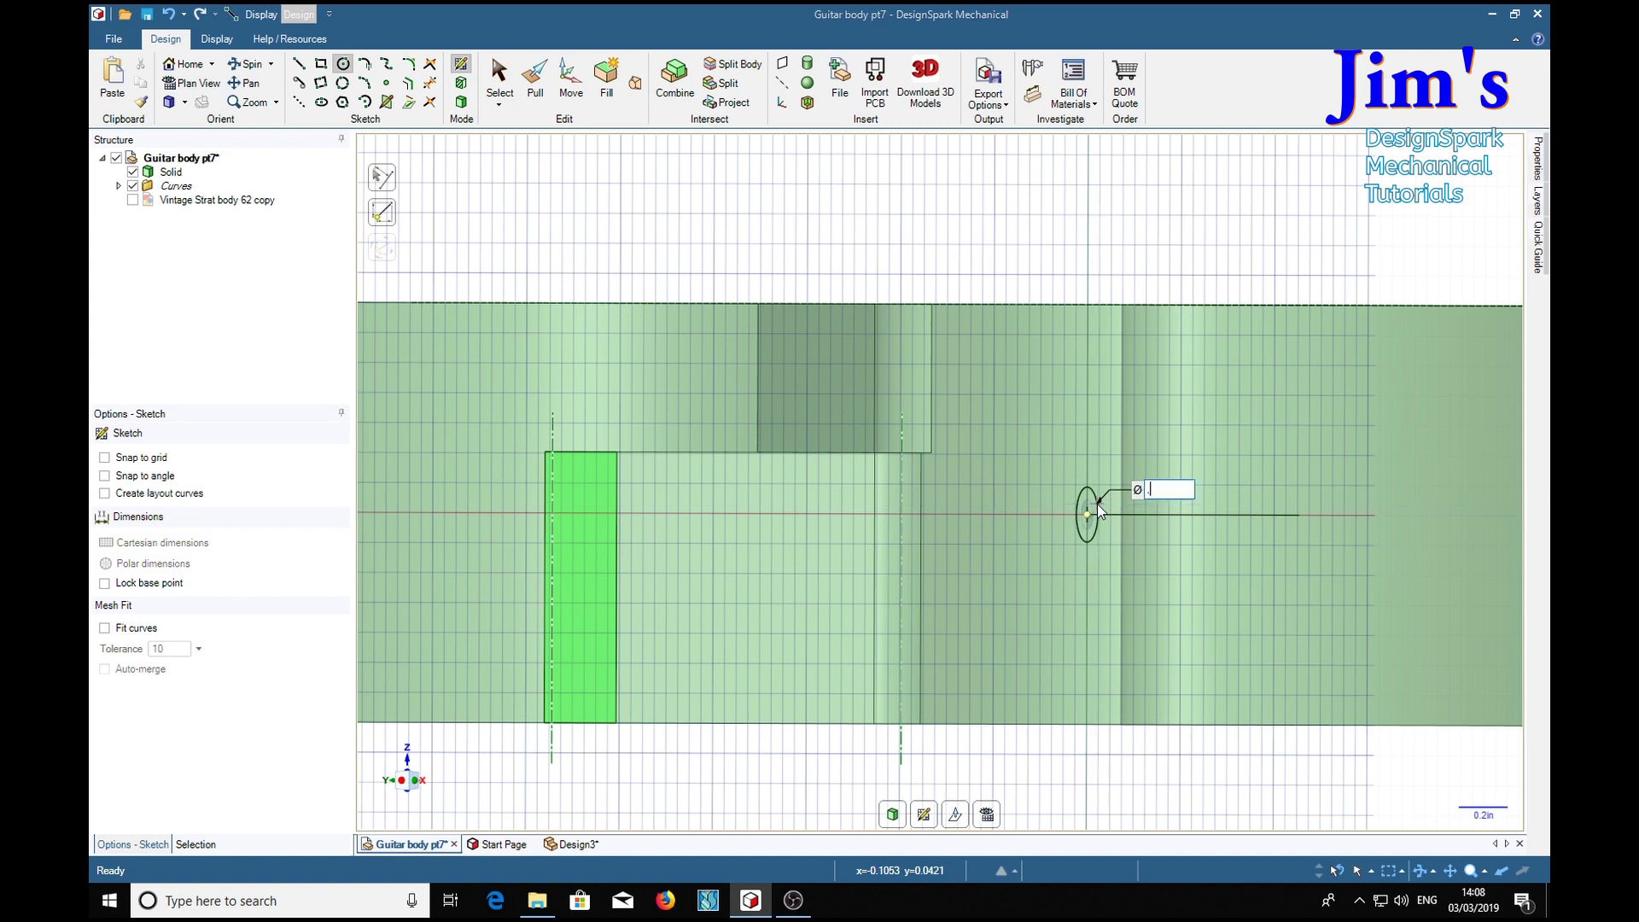
pyautogui.write('105')
pyautogui.press('BackSpace')
pyautogui.write('4')
pyautogui.press('Return')
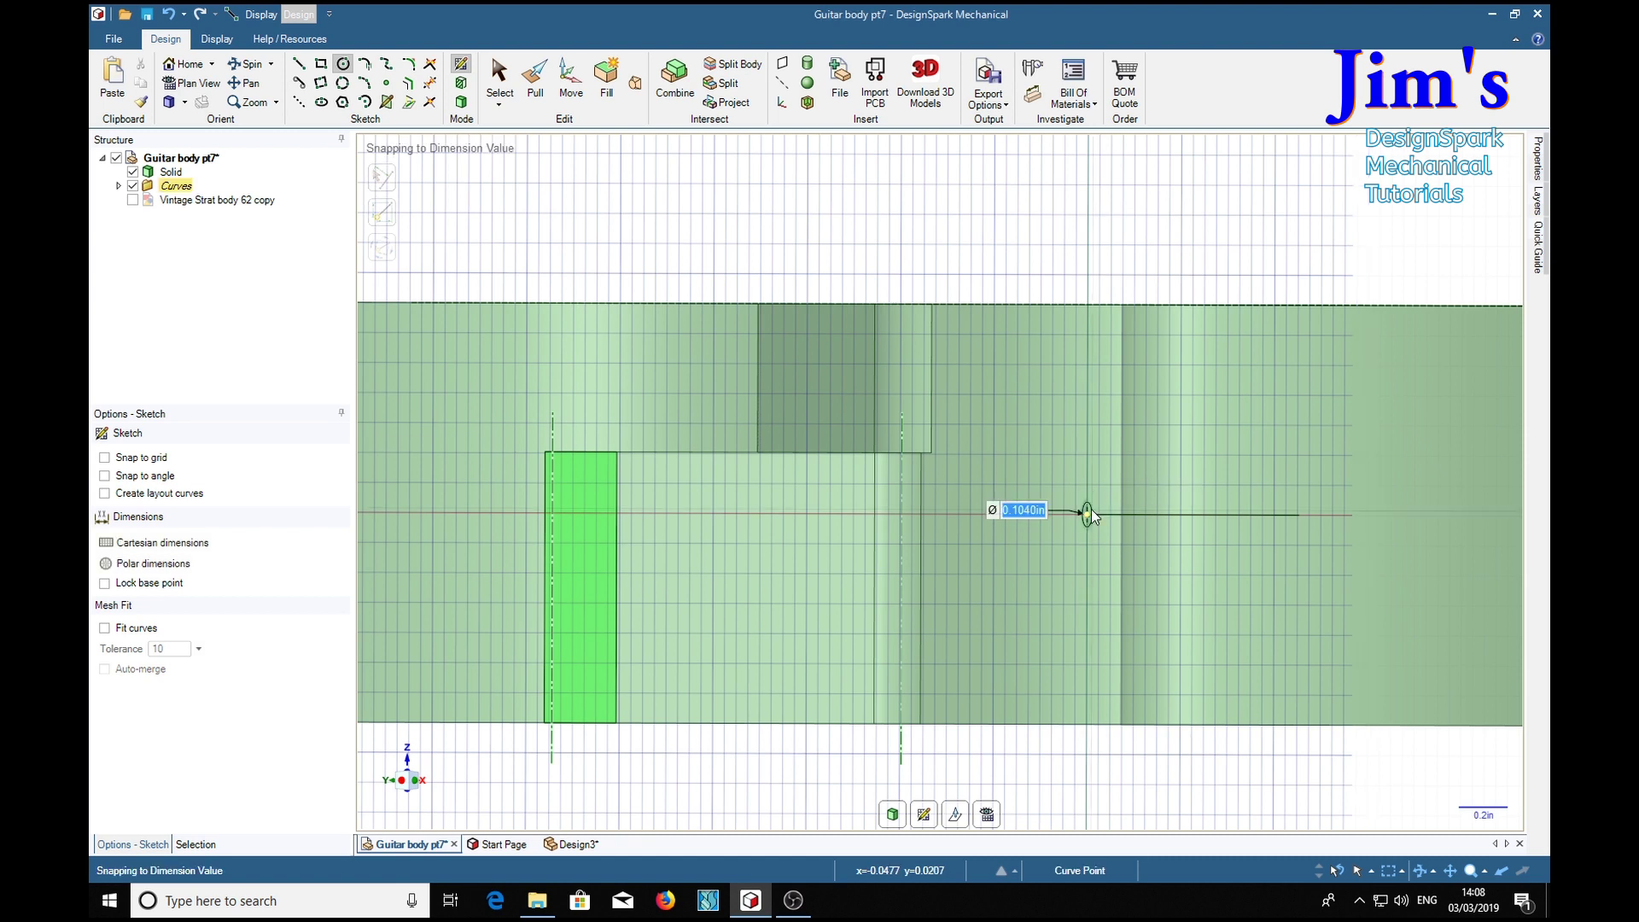
# - Sweep the circle face along the angled line as a cut to make the strap-button hole in the horn
pyautogui.scroll(2, 1112, 533)
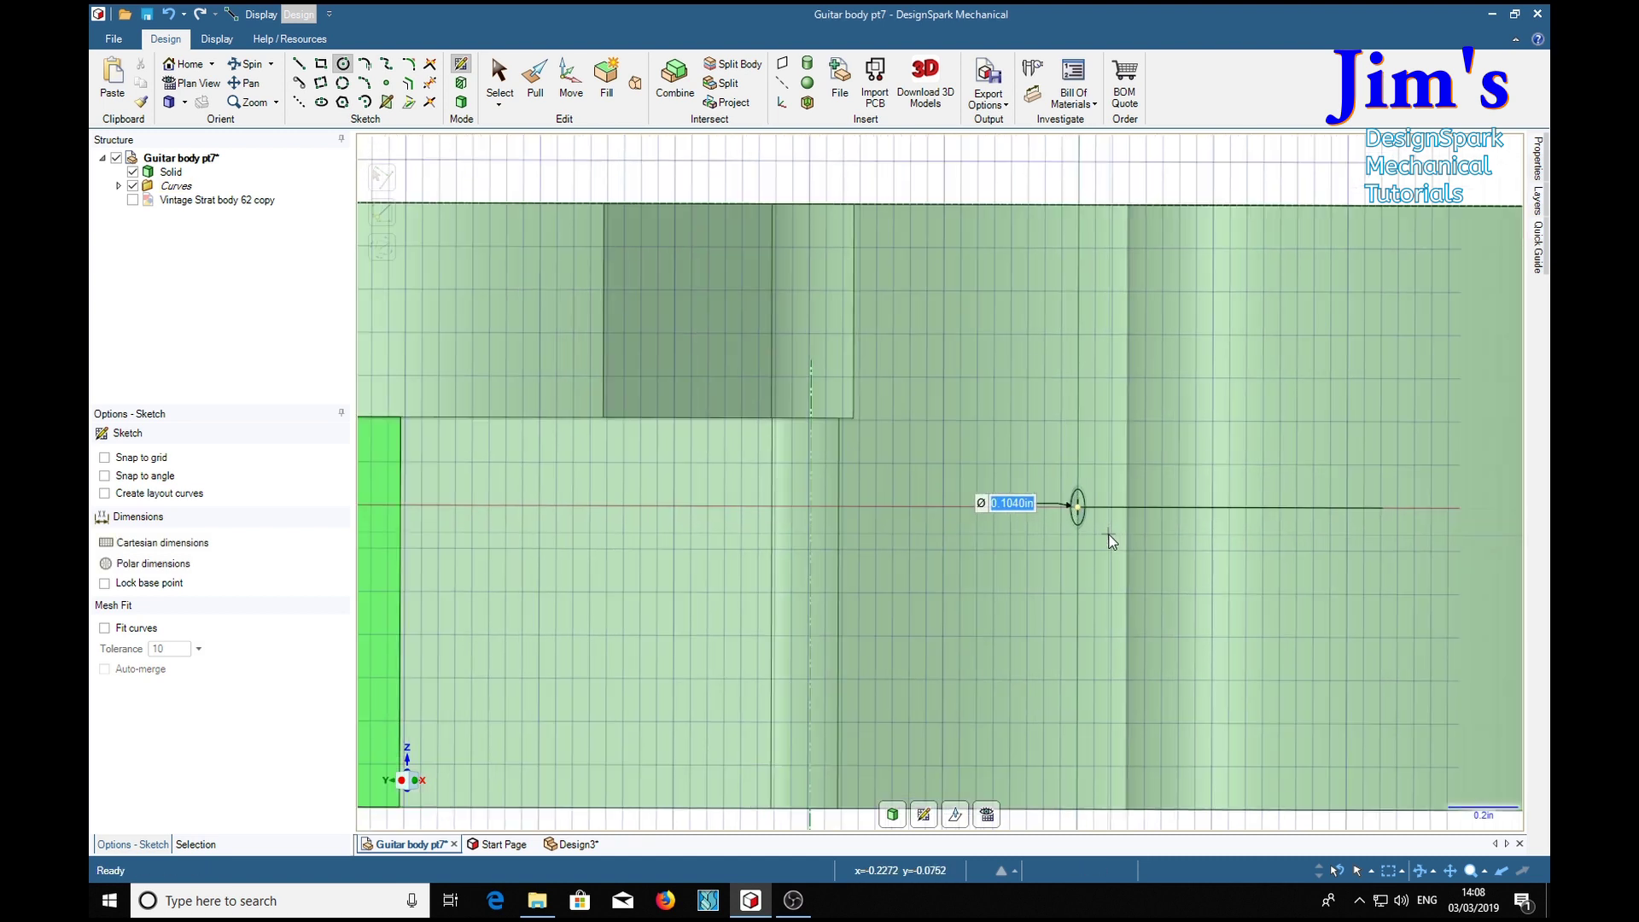
pyautogui.click(536, 92)
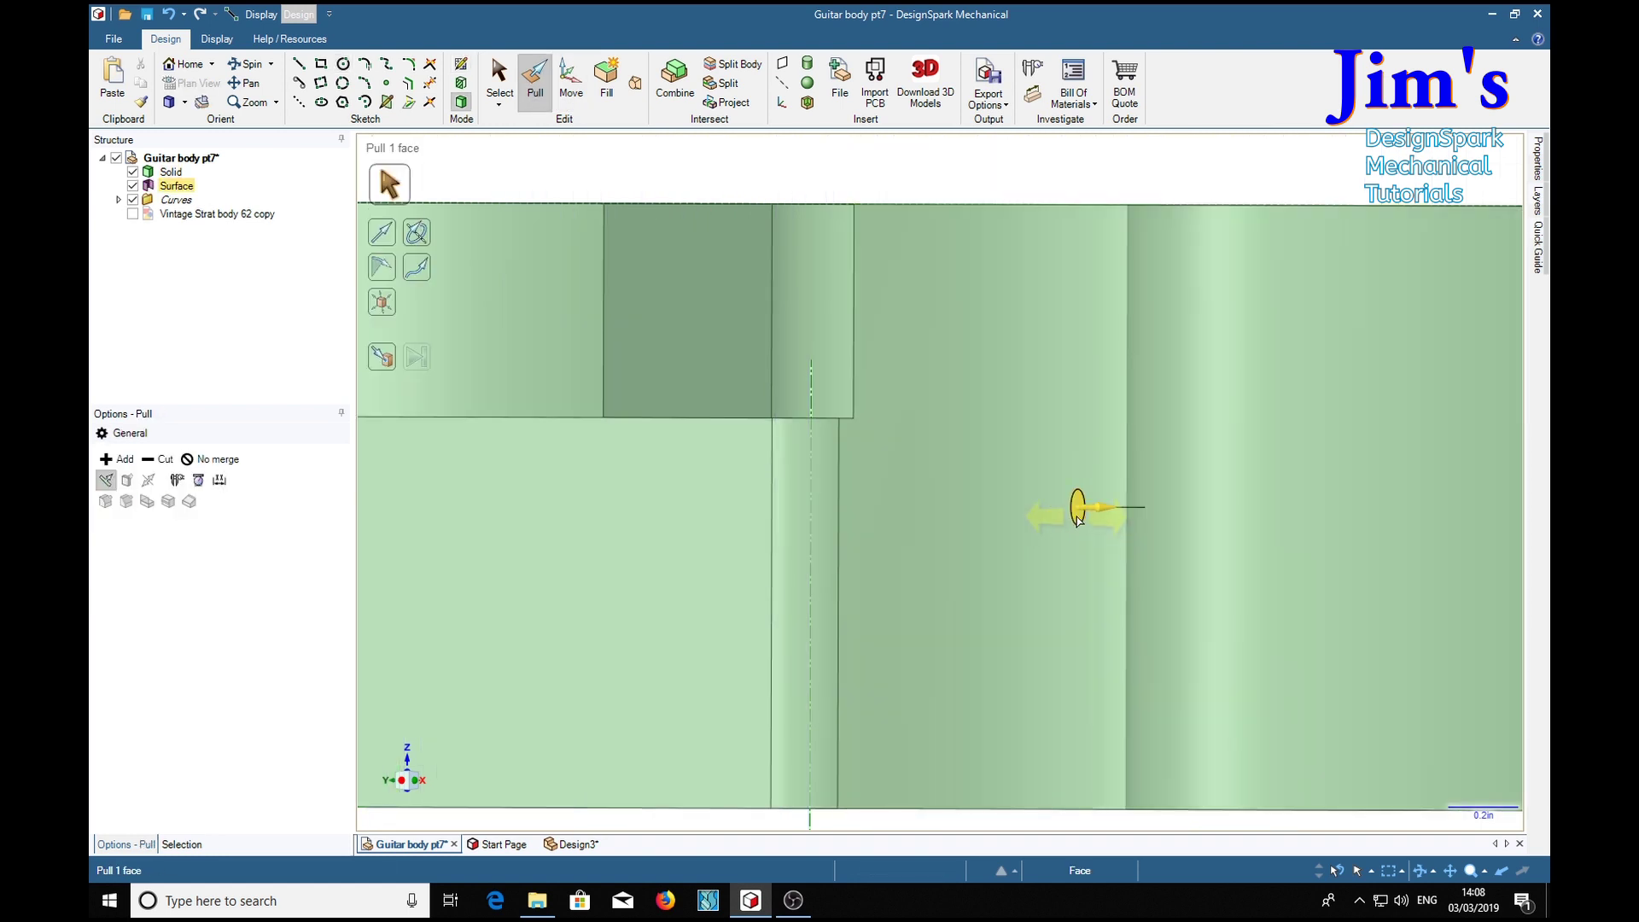
pyautogui.click(1077, 515)
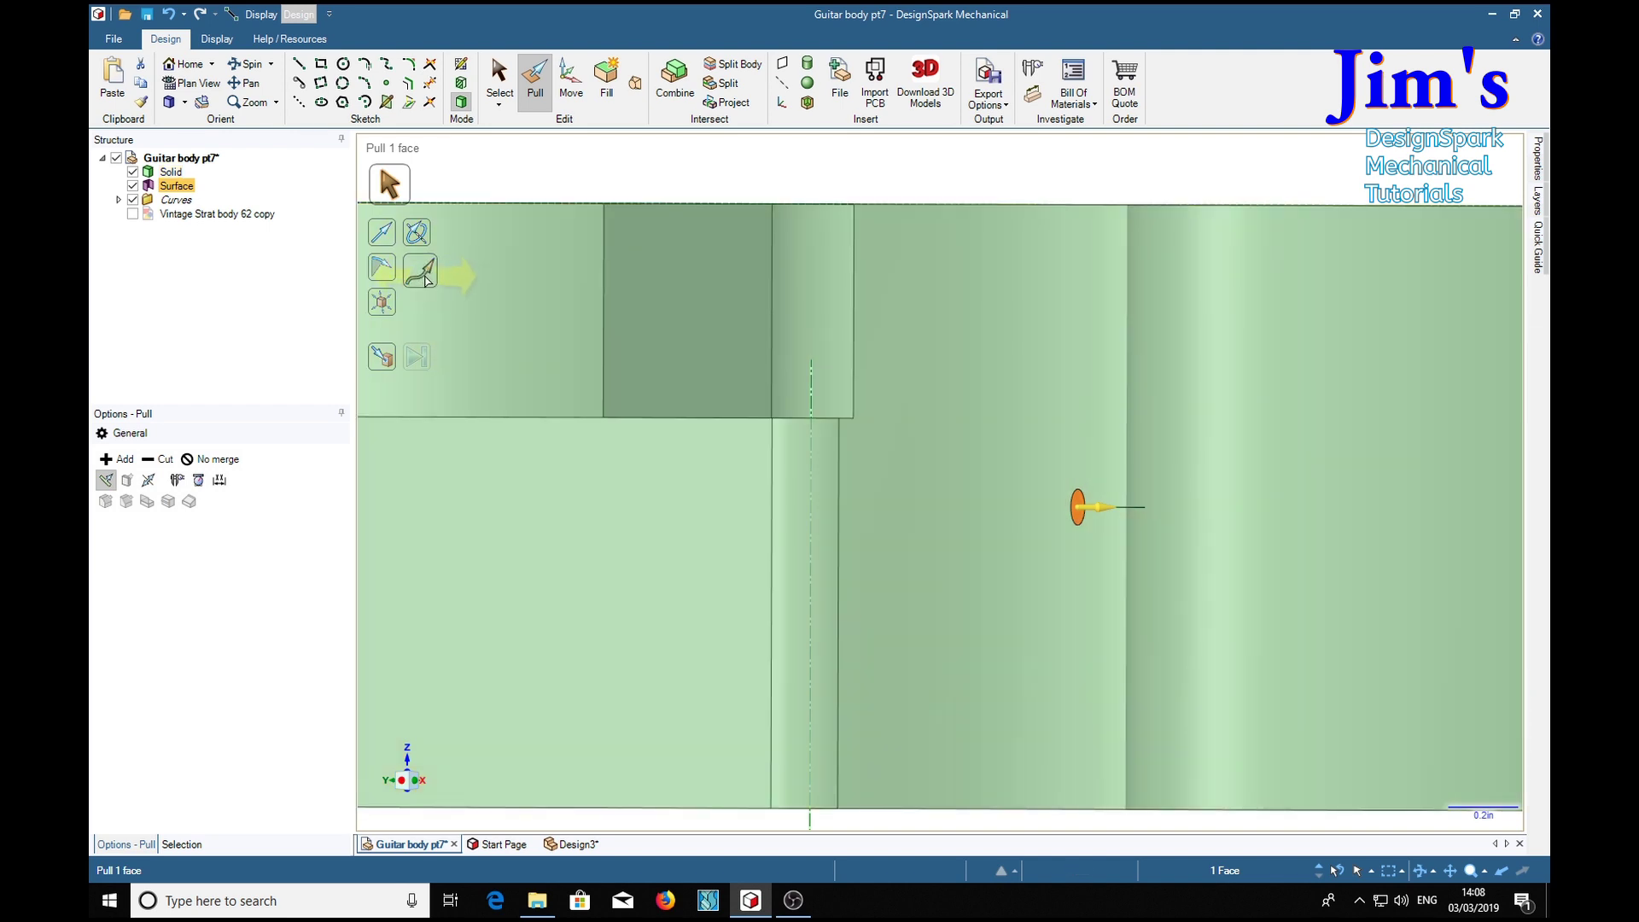
pyautogui.click(428, 281)
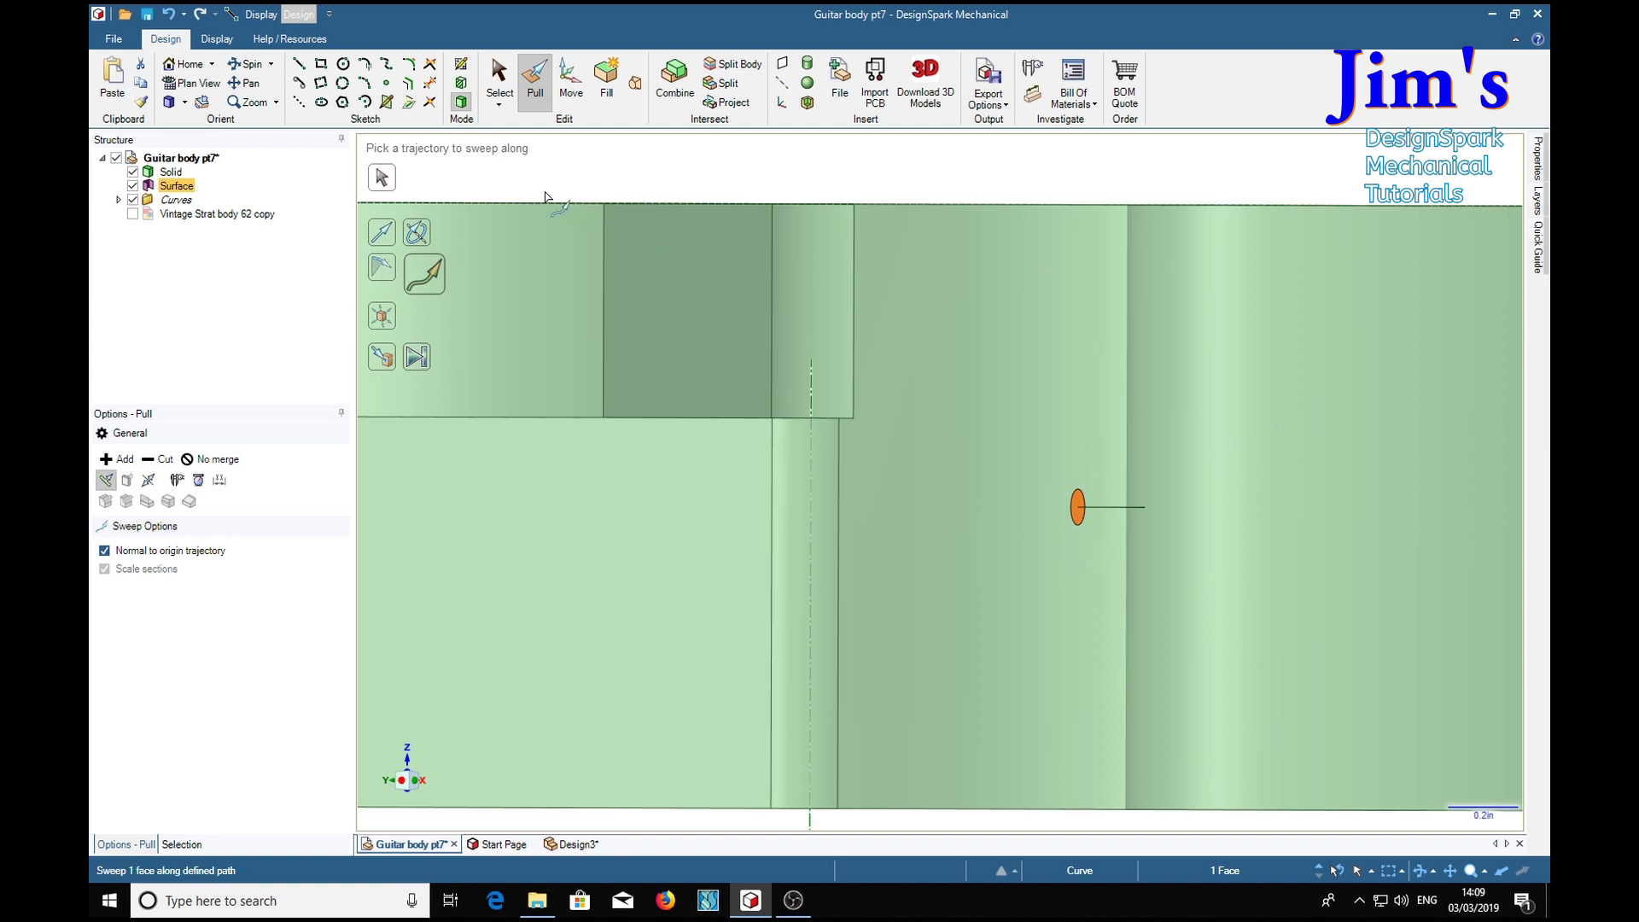
pyautogui.click(1070, 546)
pyautogui.click(1106, 512)
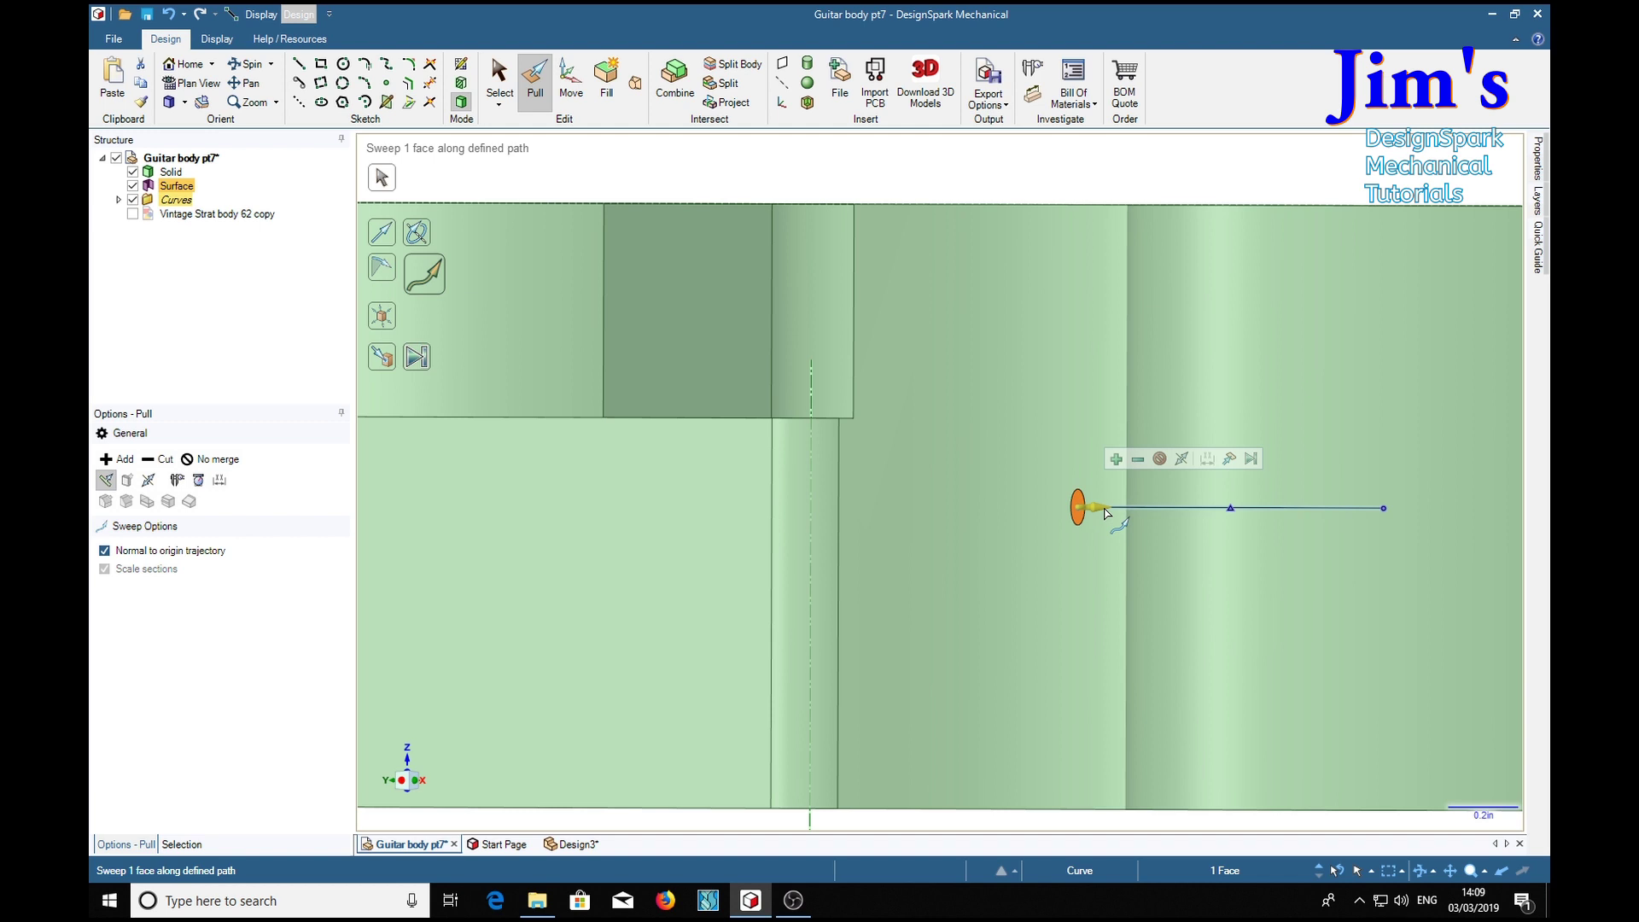
pyautogui.click(1140, 460)
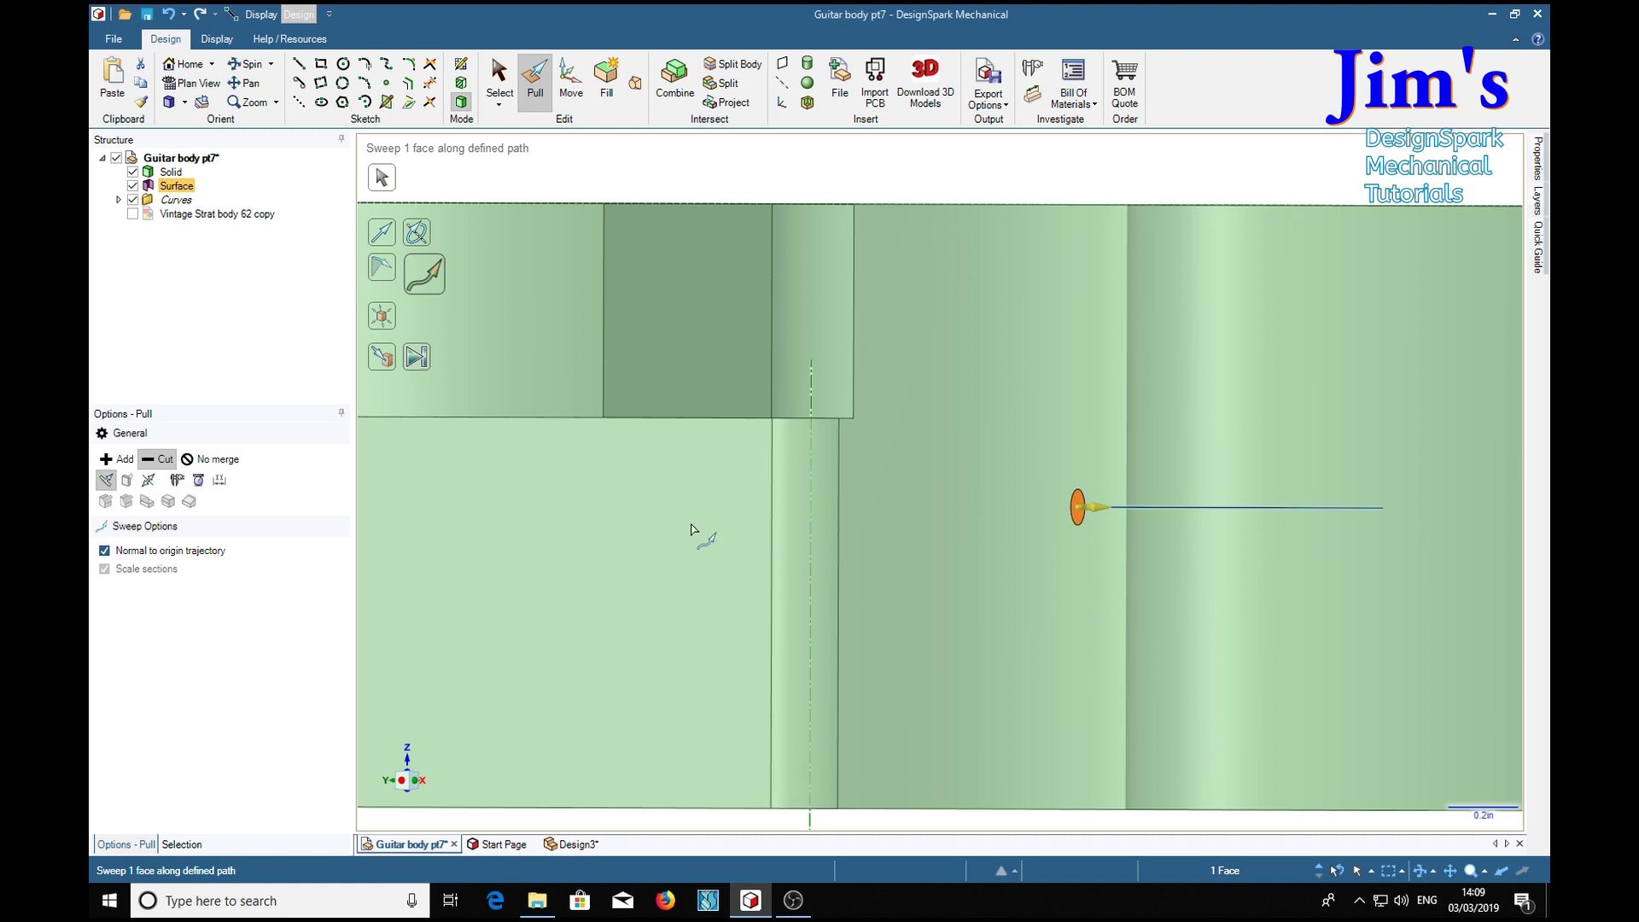
pyautogui.click(420, 356)
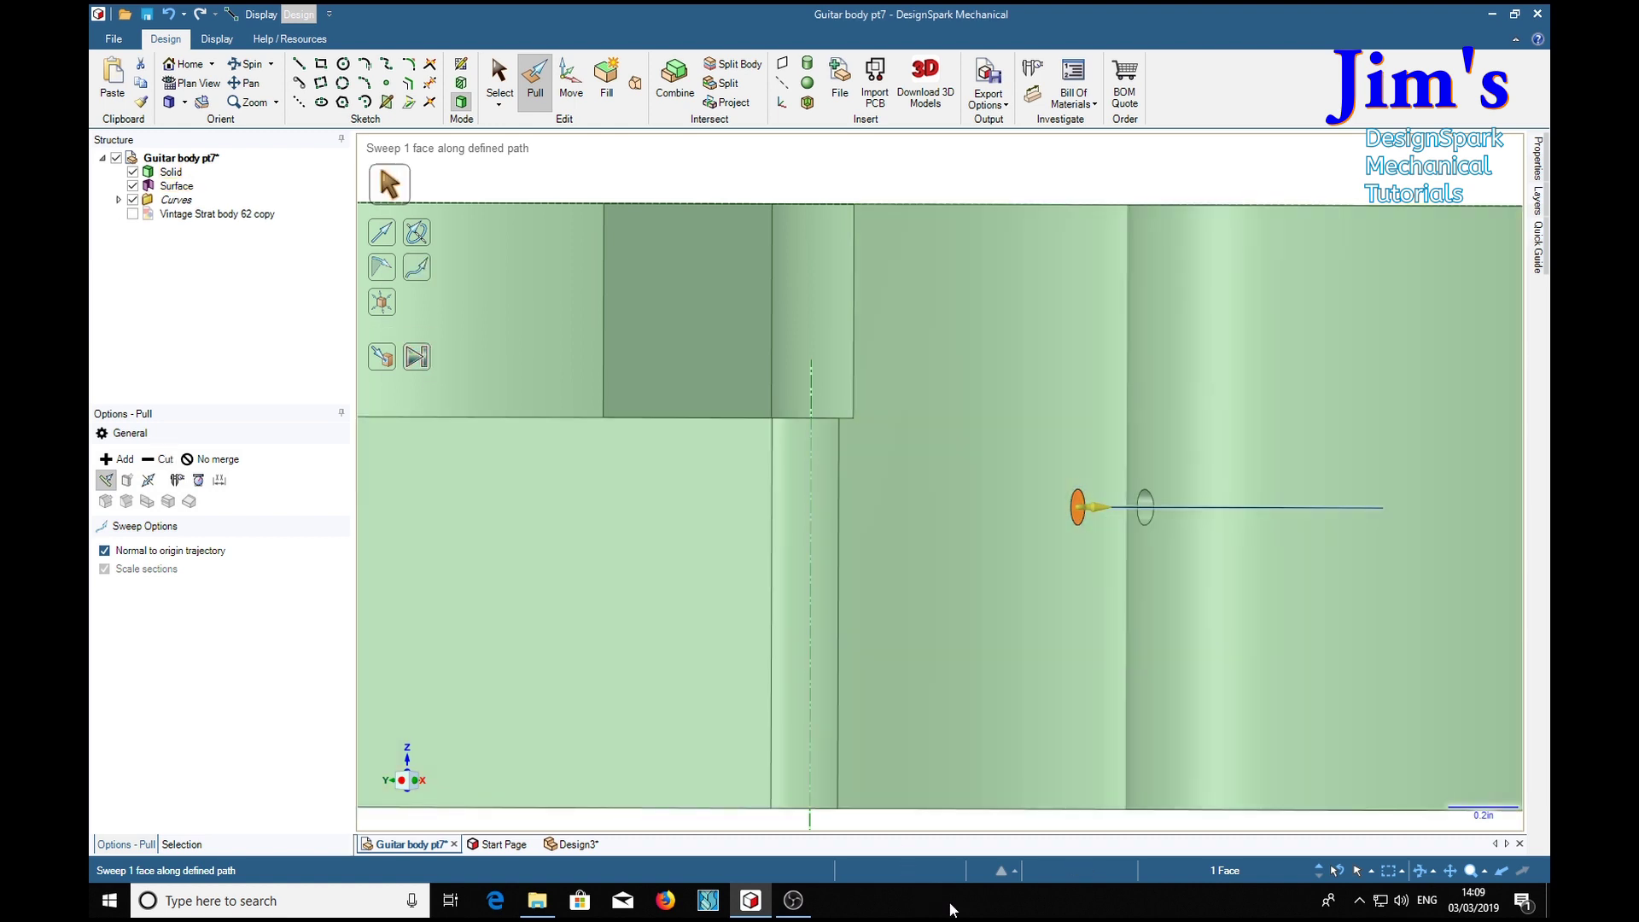
# - Delete the leftover circle surface and the Curves folder, including the angled sweep line, from the model
pyautogui.scroll(-1, 981, 765)
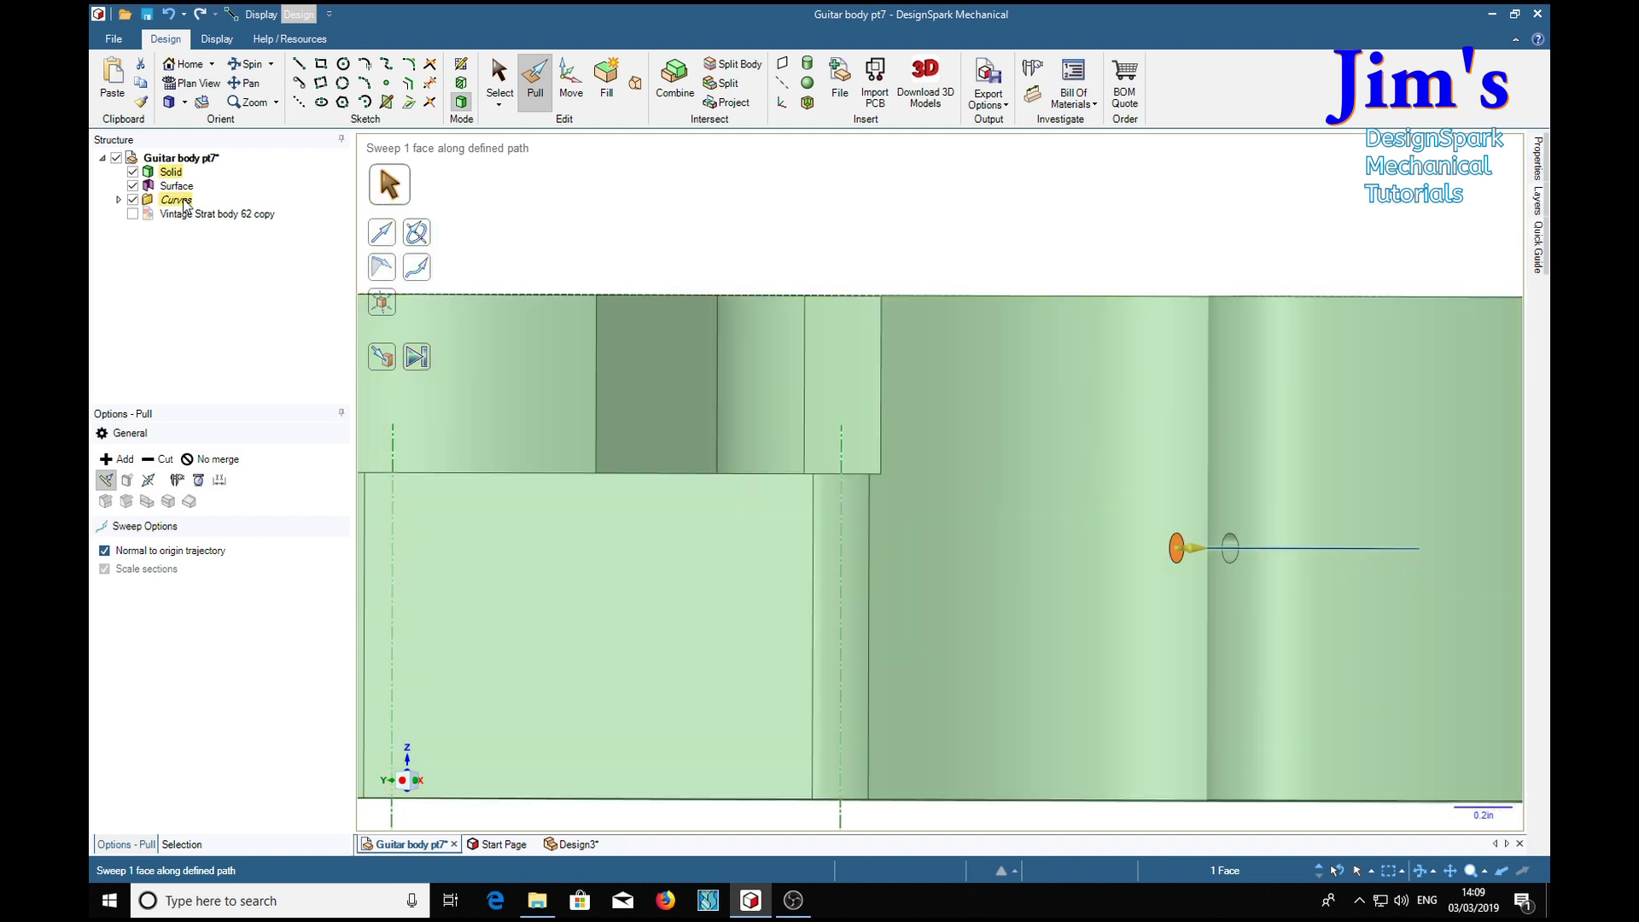
pyautogui.rightClick(181, 188)
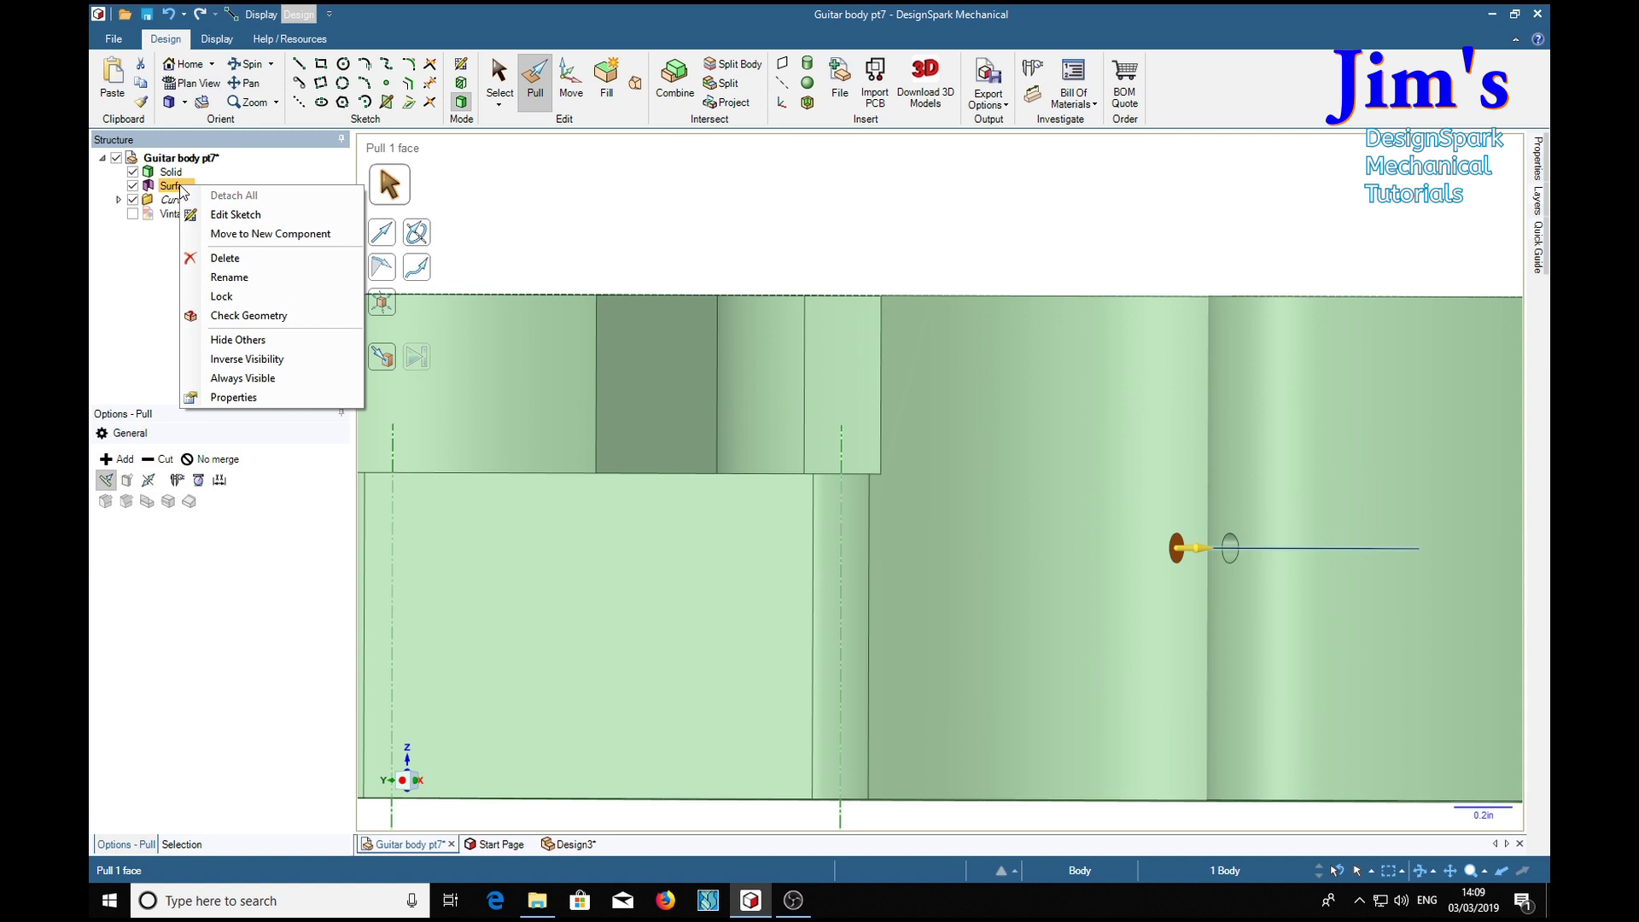
pyautogui.click(226, 258)
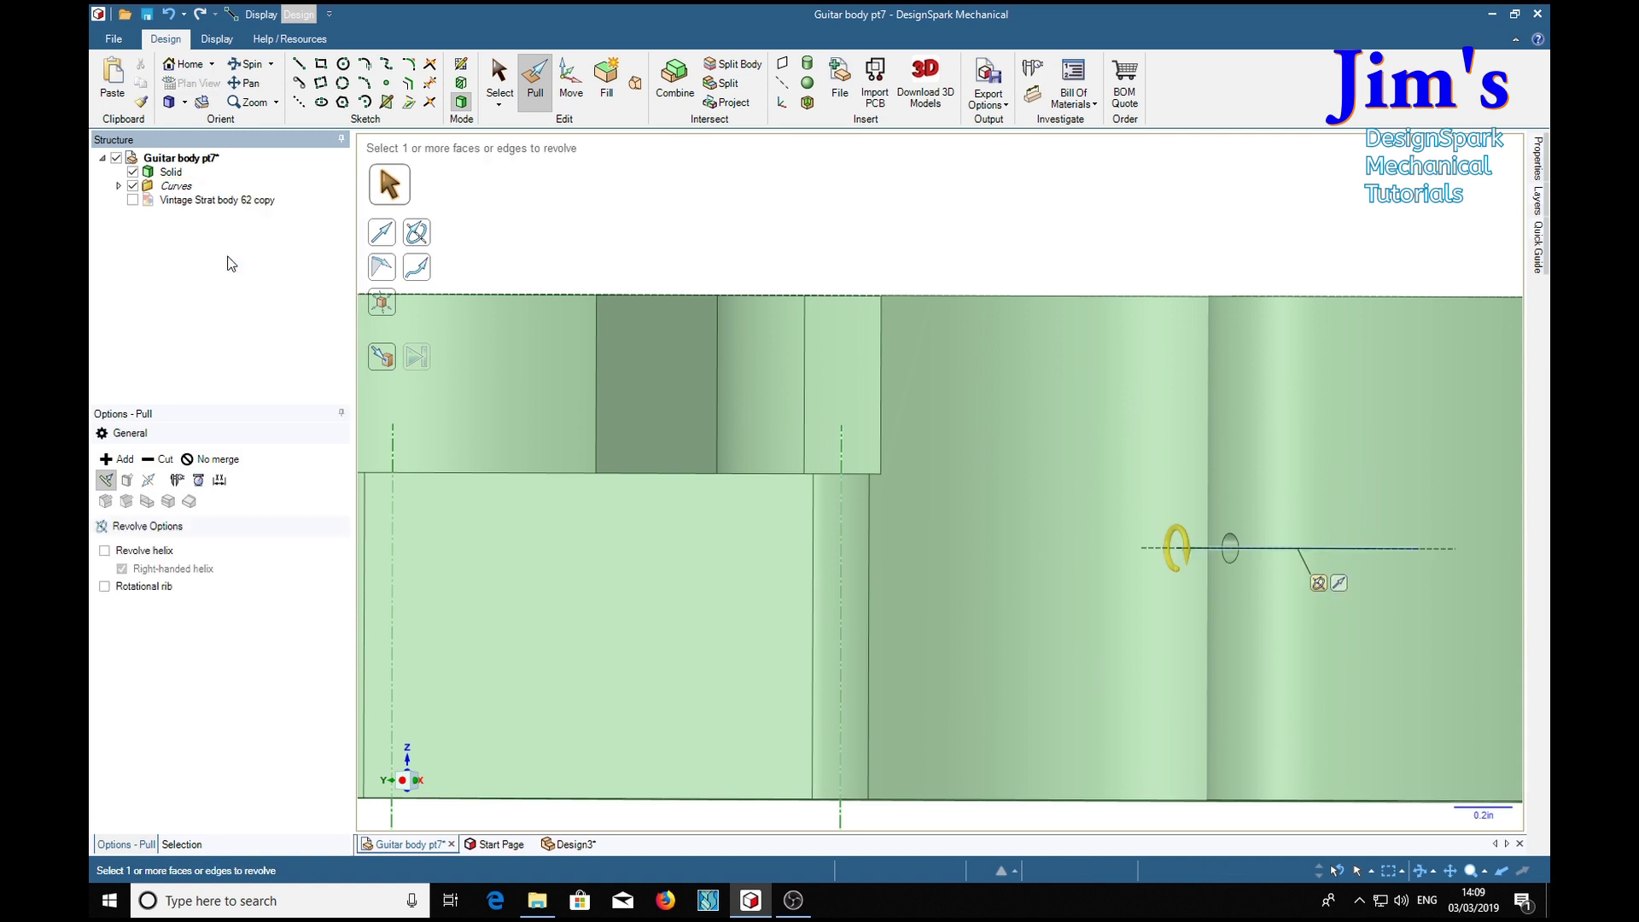
pyautogui.rightClick(181, 186)
pyautogui.click(211, 221)
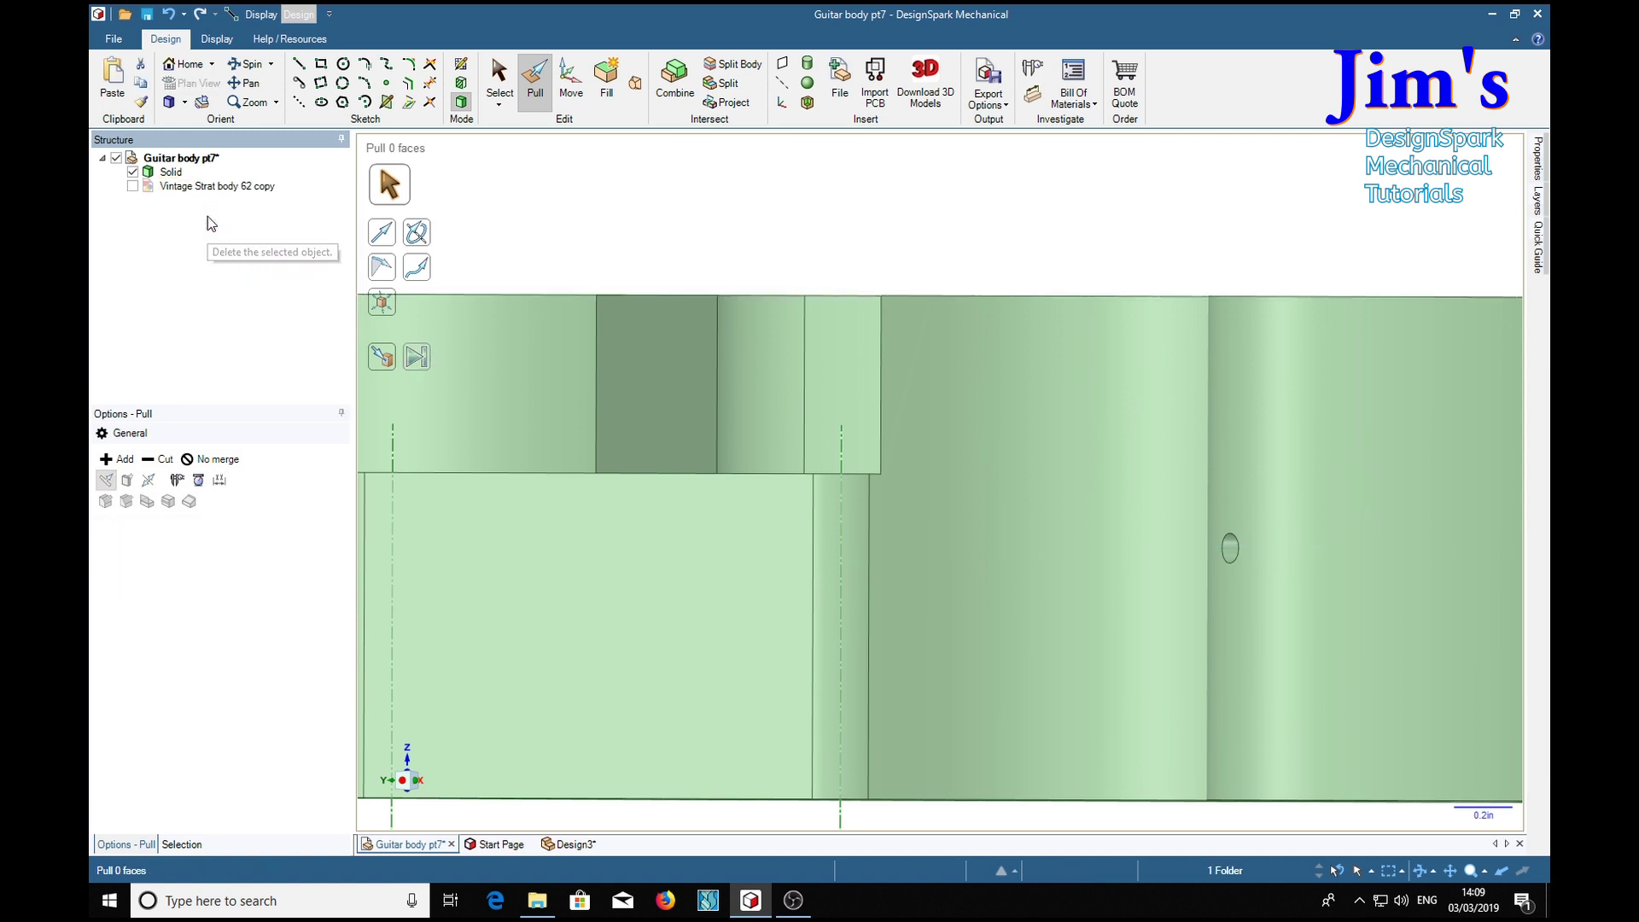
# - Inspect the strap-button holes in the horn and tail end from several angles, then restore the home view
pyautogui.moveTo(1258, 629); pyautogui.dragTo(1376, 630, button='middle')
pyautogui.scroll(-5, 1339, 595)
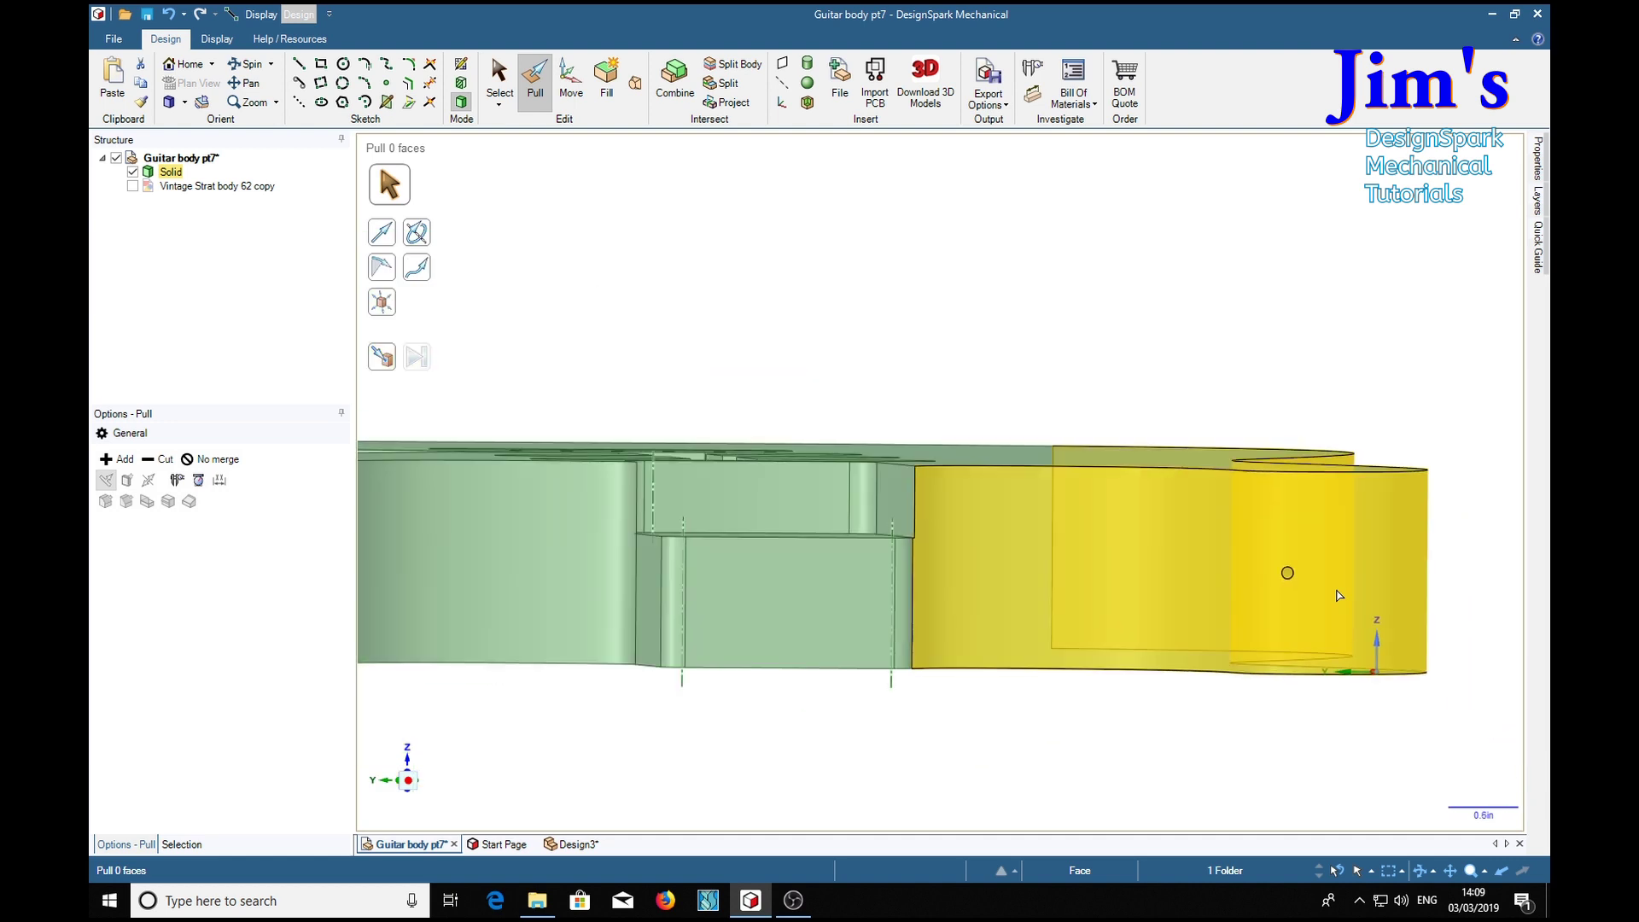
pyautogui.moveTo(1424, 756); pyautogui.dragTo(1288, 765, button='middle')
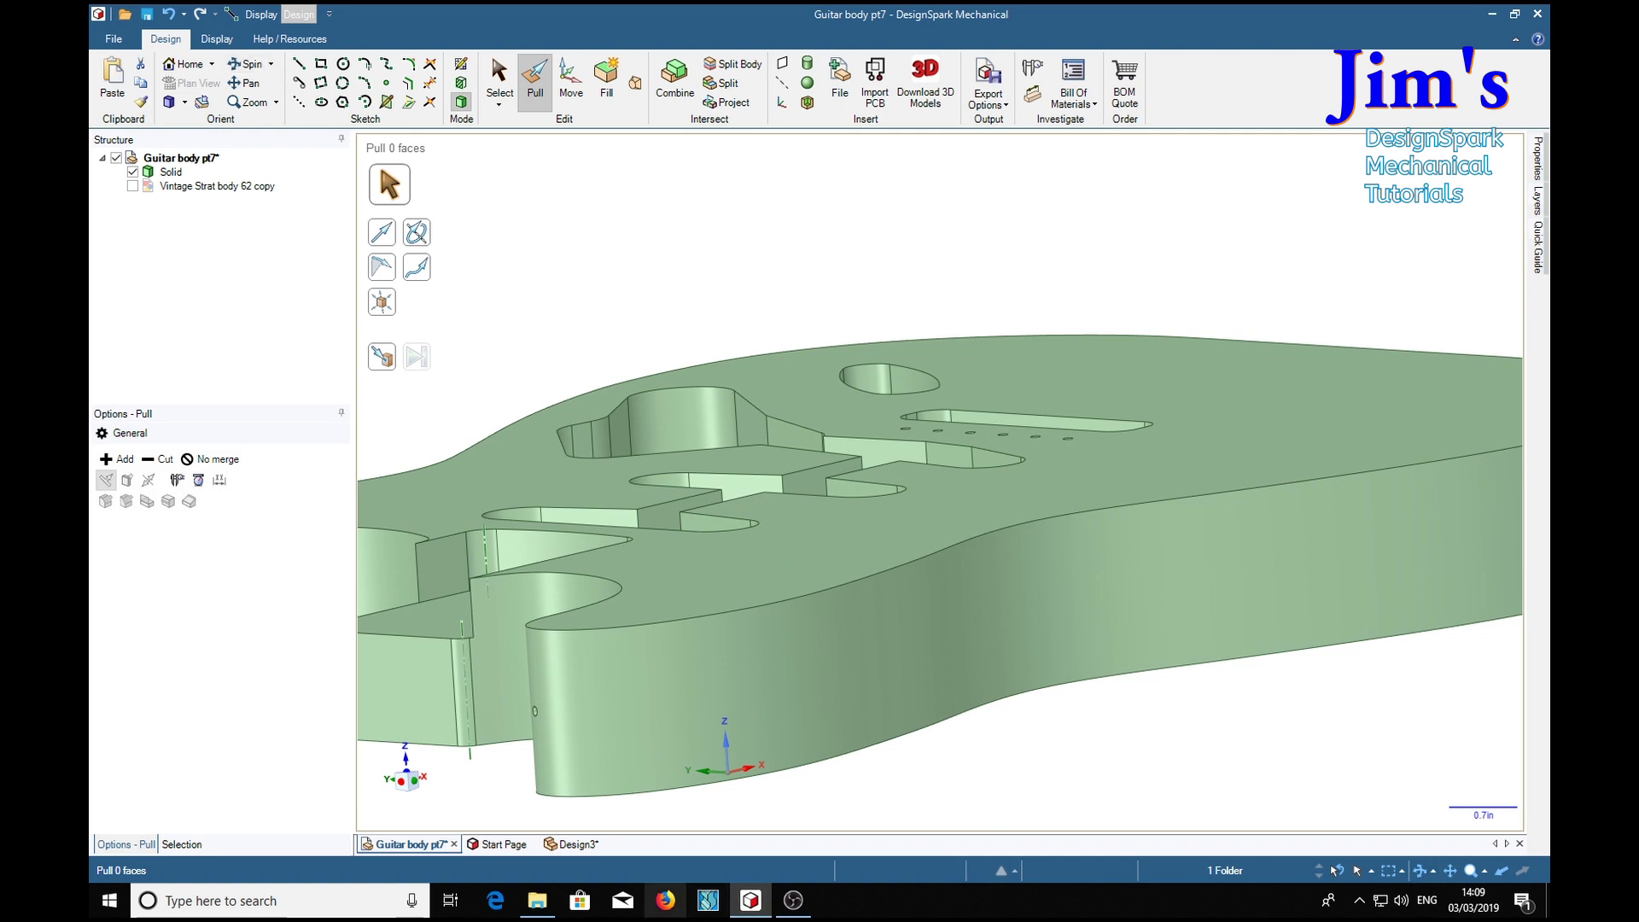
pyautogui.press('h')
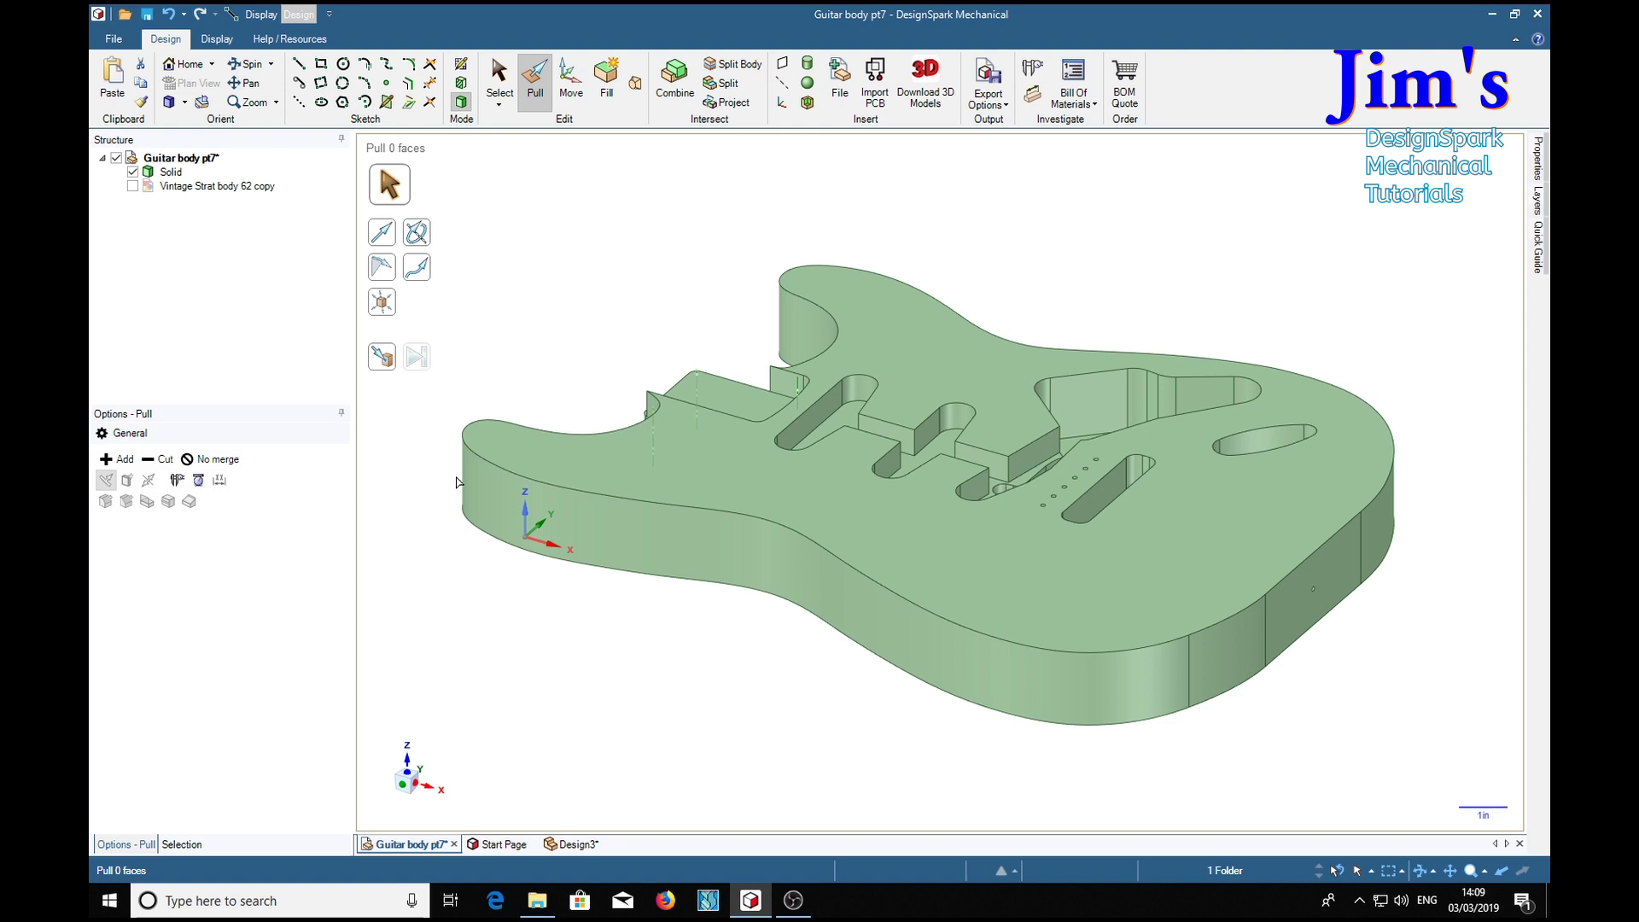
pyautogui.moveTo(450, 482); pyautogui.dragTo(744, 548, button='middle')
pyautogui.moveTo(973, 504); pyautogui.dragTo(879, 507, button='middle')
pyautogui.press('h')
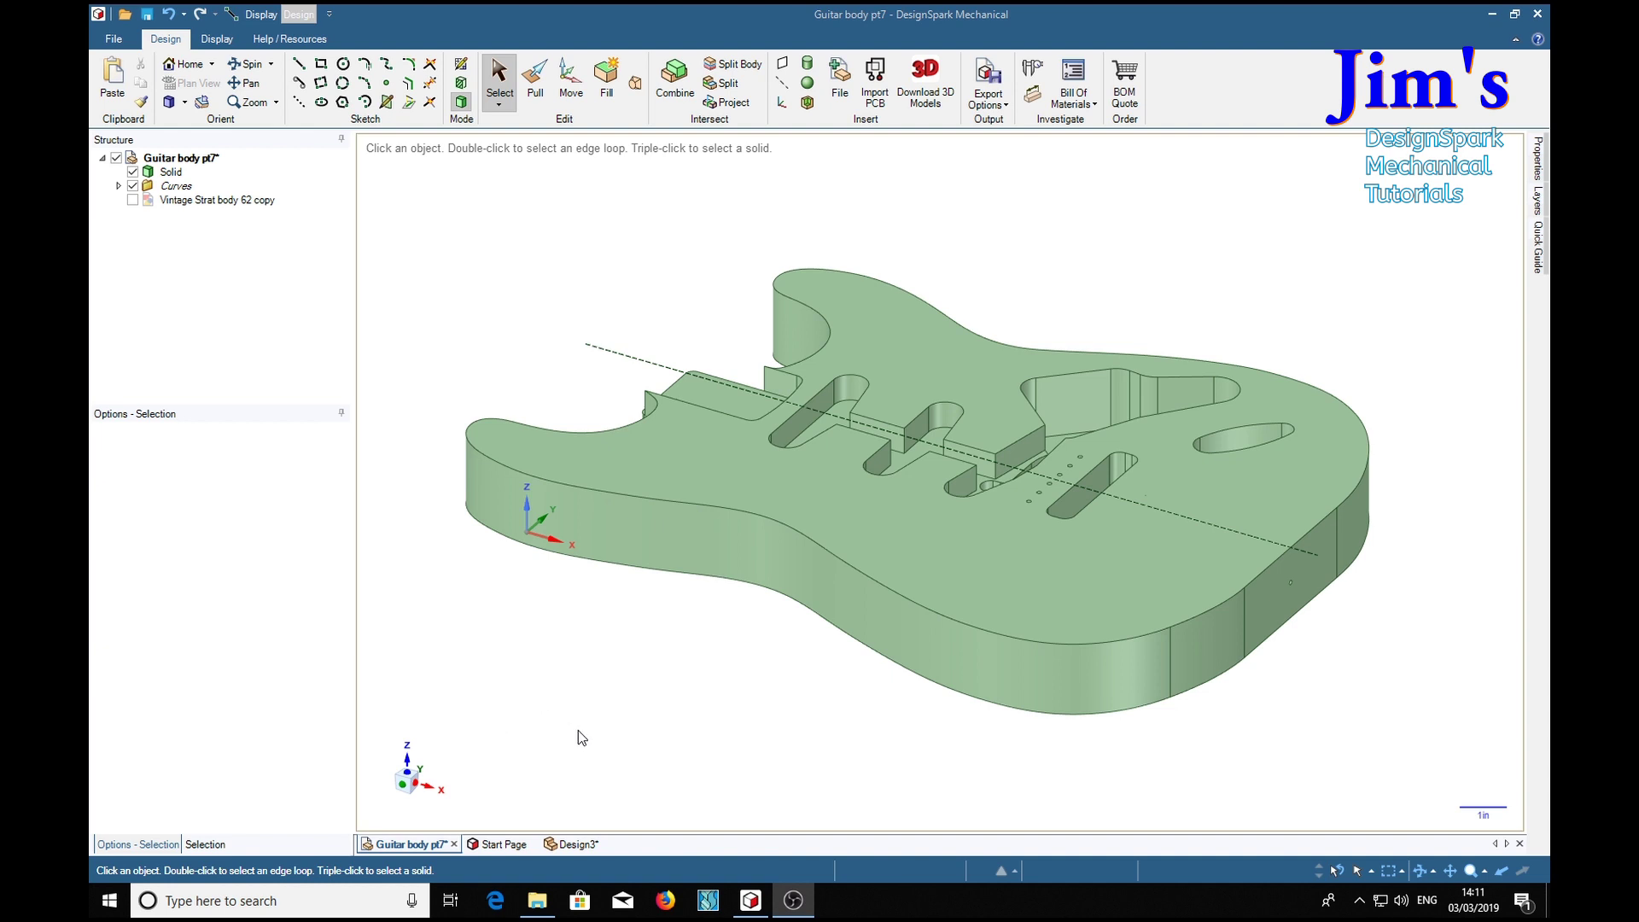
# - Show the Vintage Strat body 62 copy drawing over the body in plan view and read the neck-pocket bolt hole dimensions
pyautogui.click(407, 764)
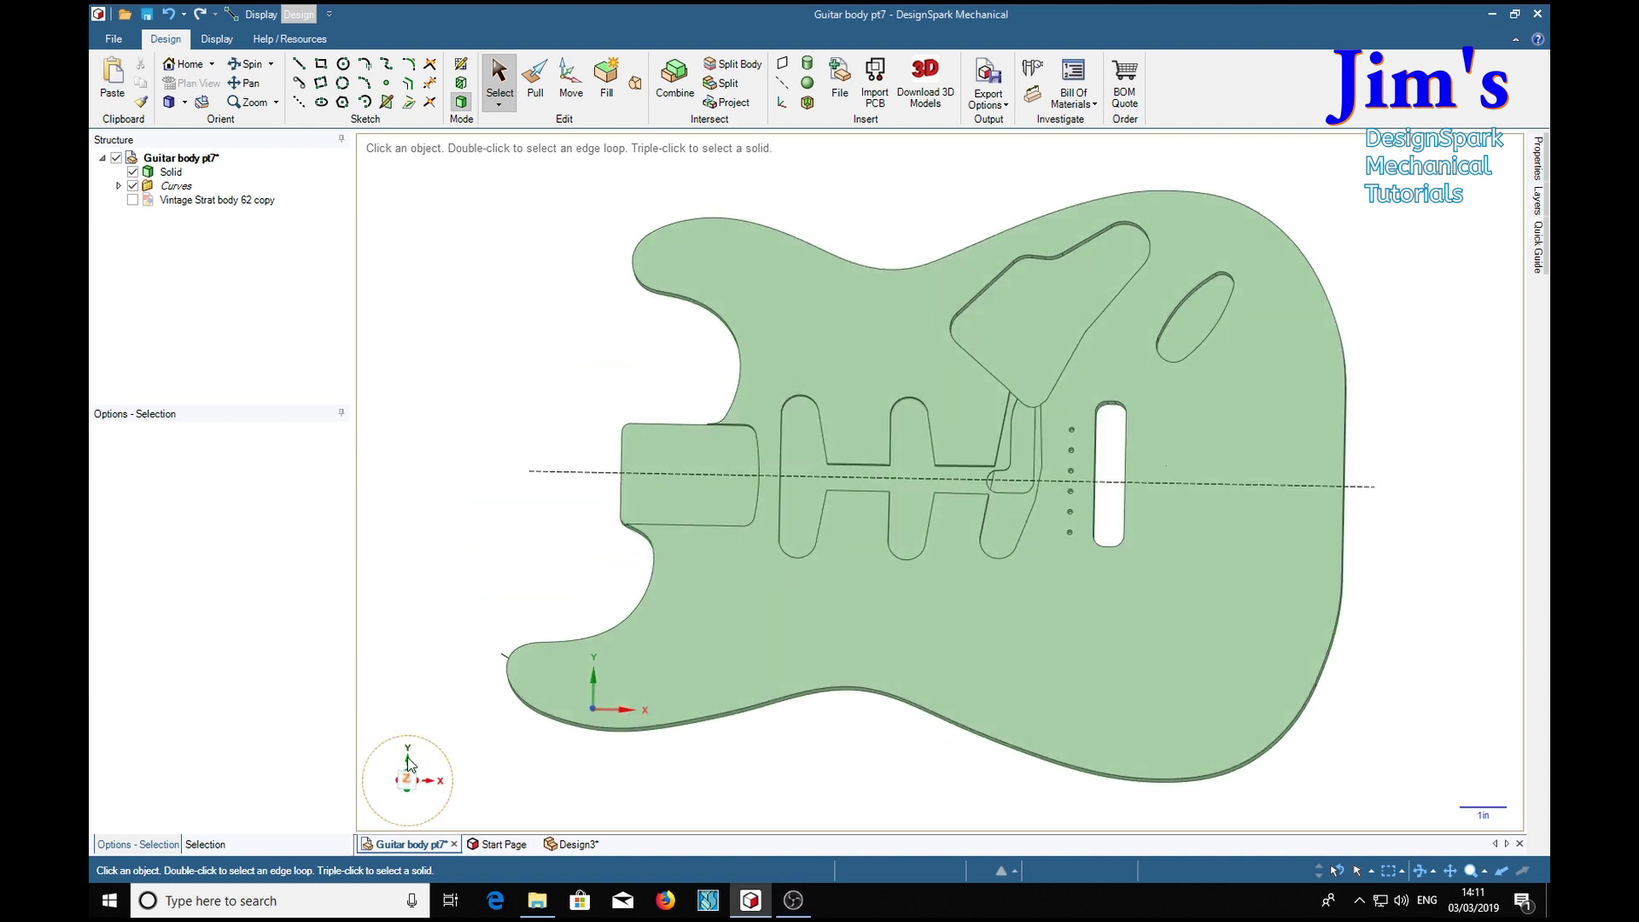
pyautogui.click(132, 200)
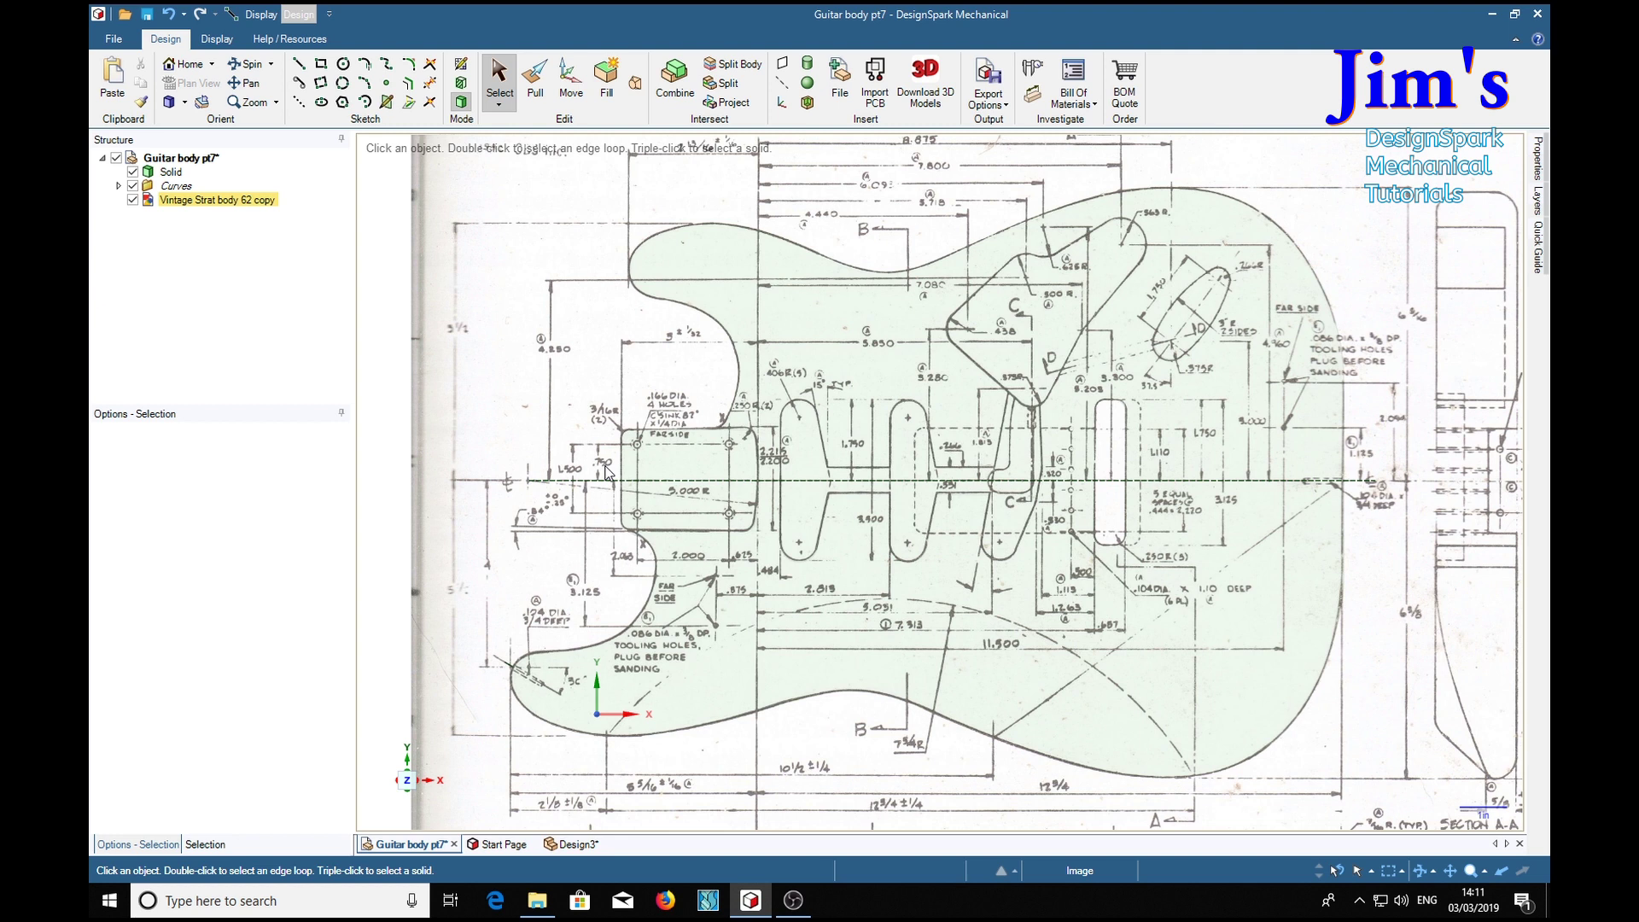
pyautogui.scroll(6, 606, 472)
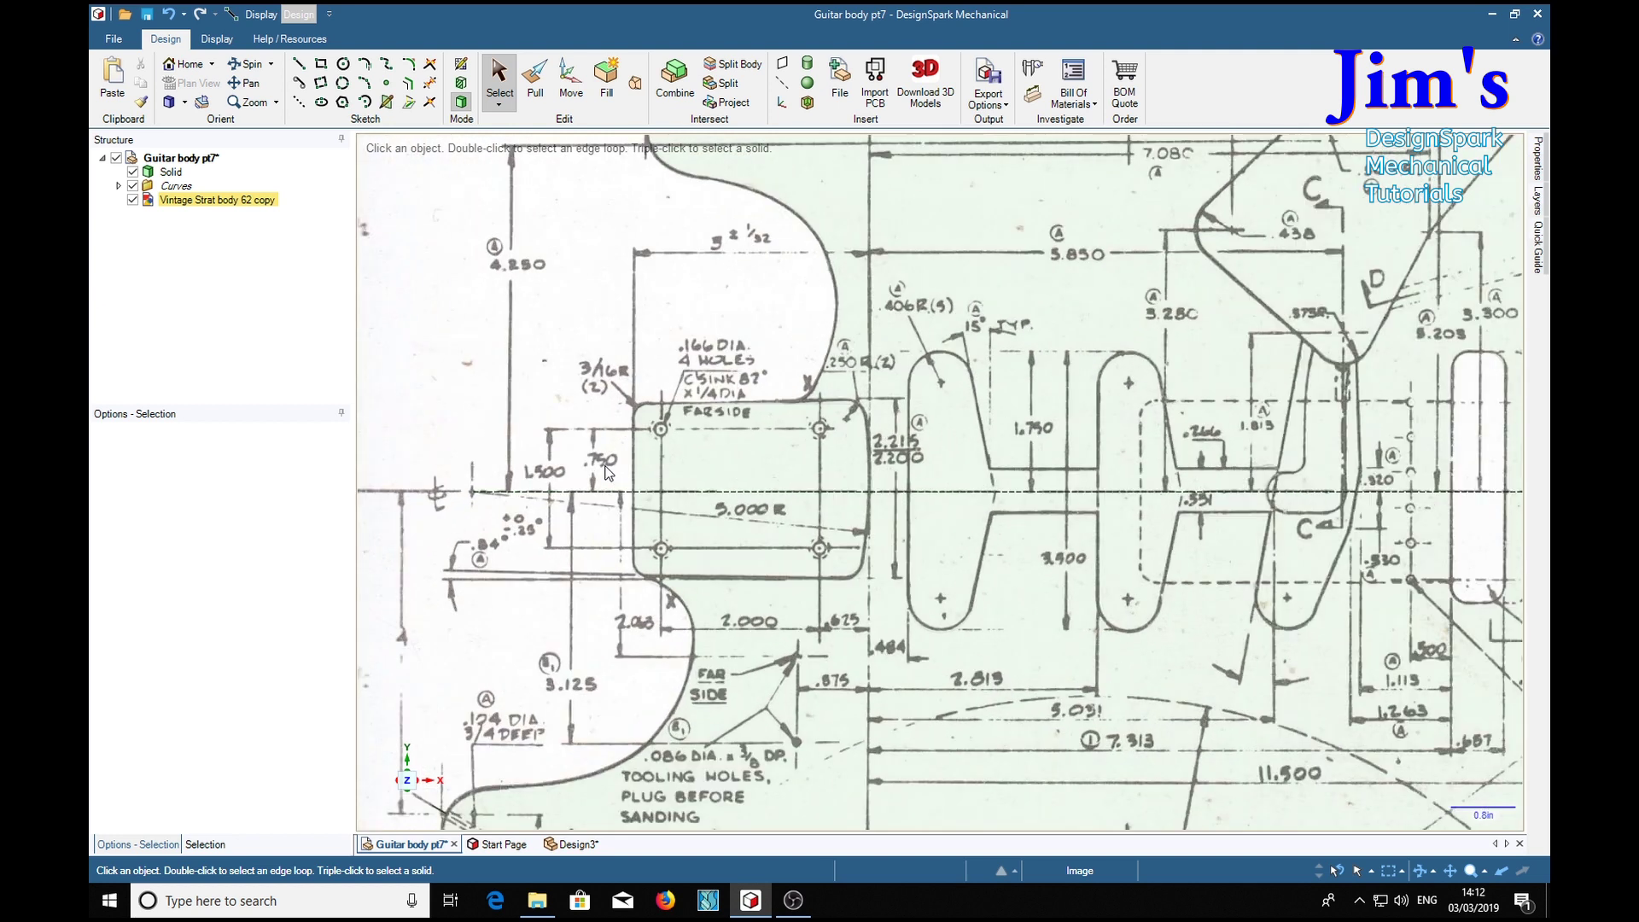
pyautogui.scroll(1, 606, 472)
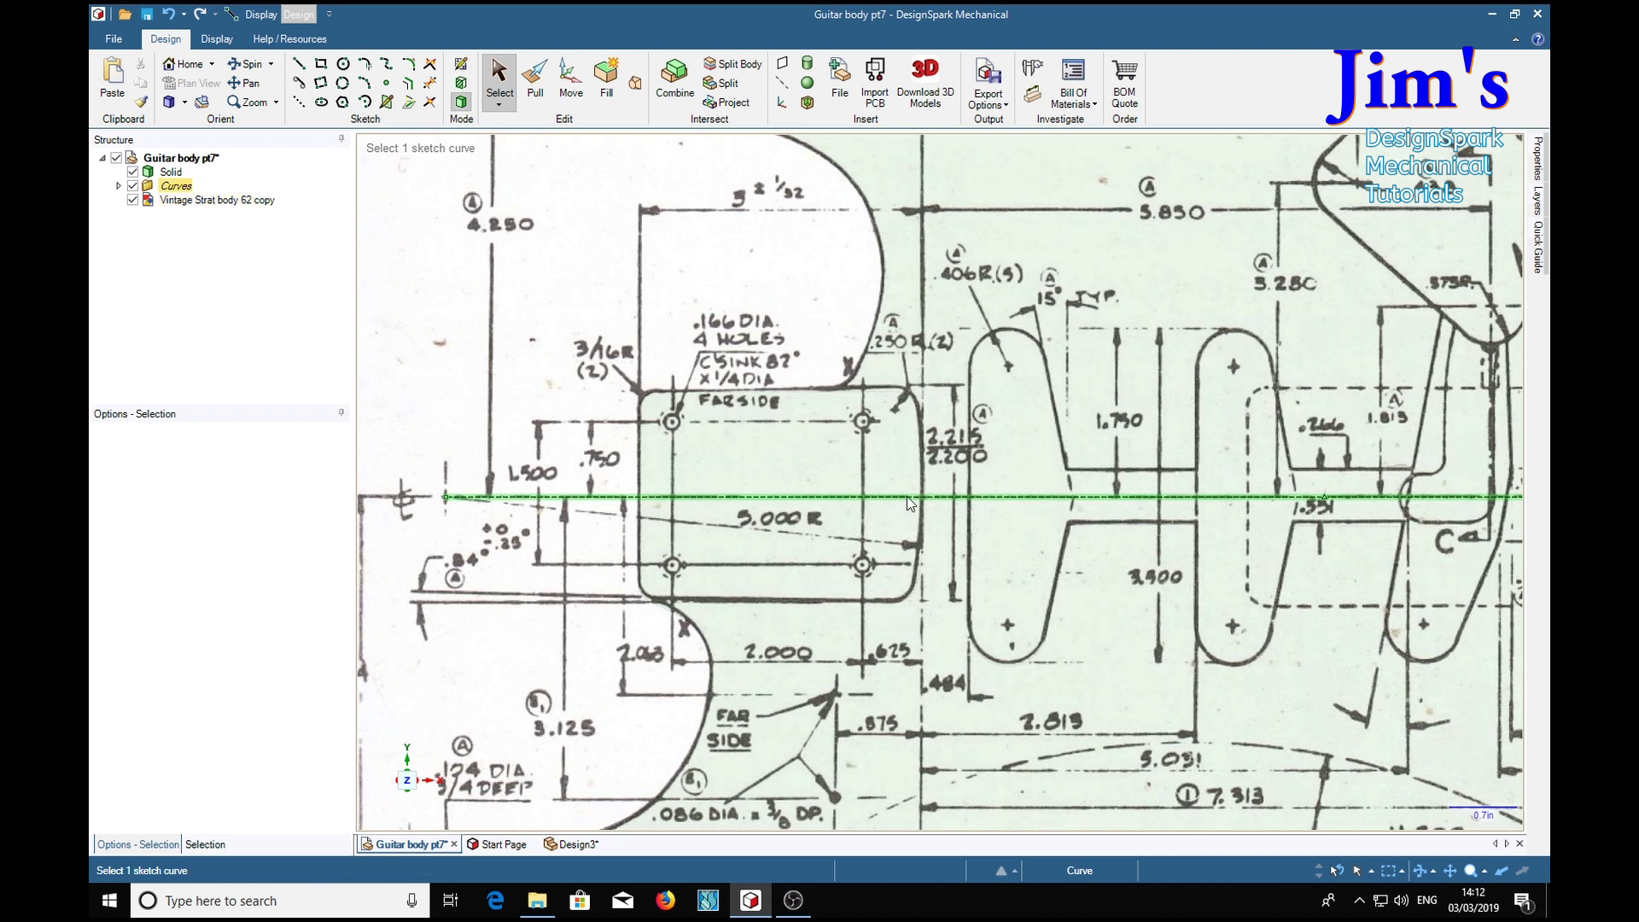
# - Start a sketch over the neck pocket with the reference drawing hidden, and locate where the centreline meets the pocket's curved end
pyautogui.click(890, 524)
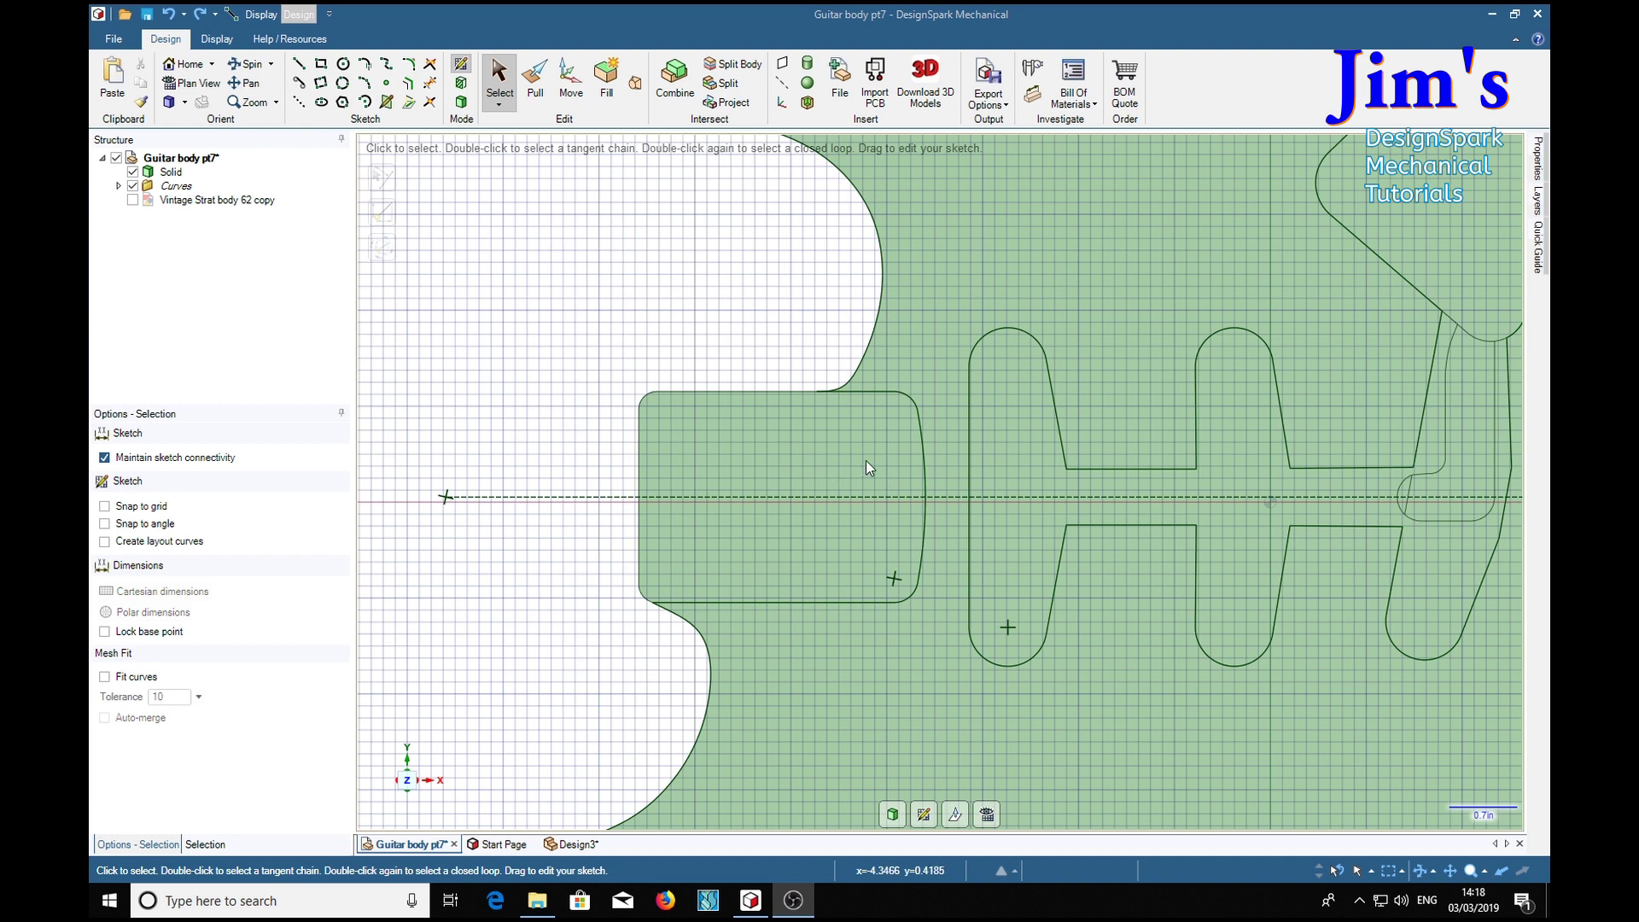
pyautogui.click(924, 496)
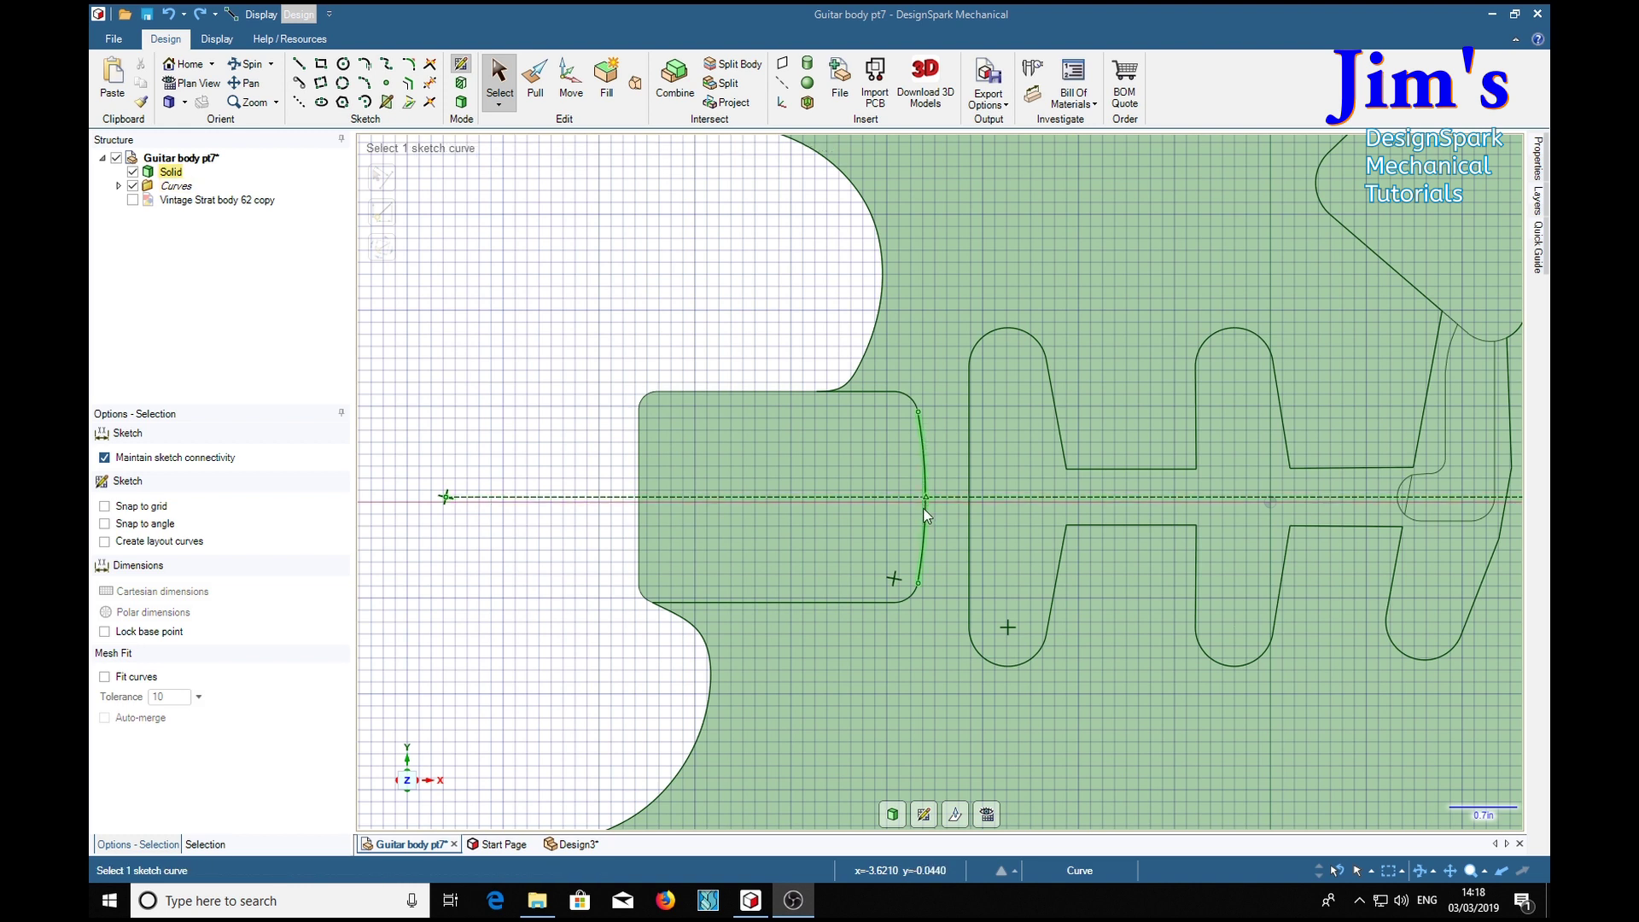
pyautogui.click(705, 362)
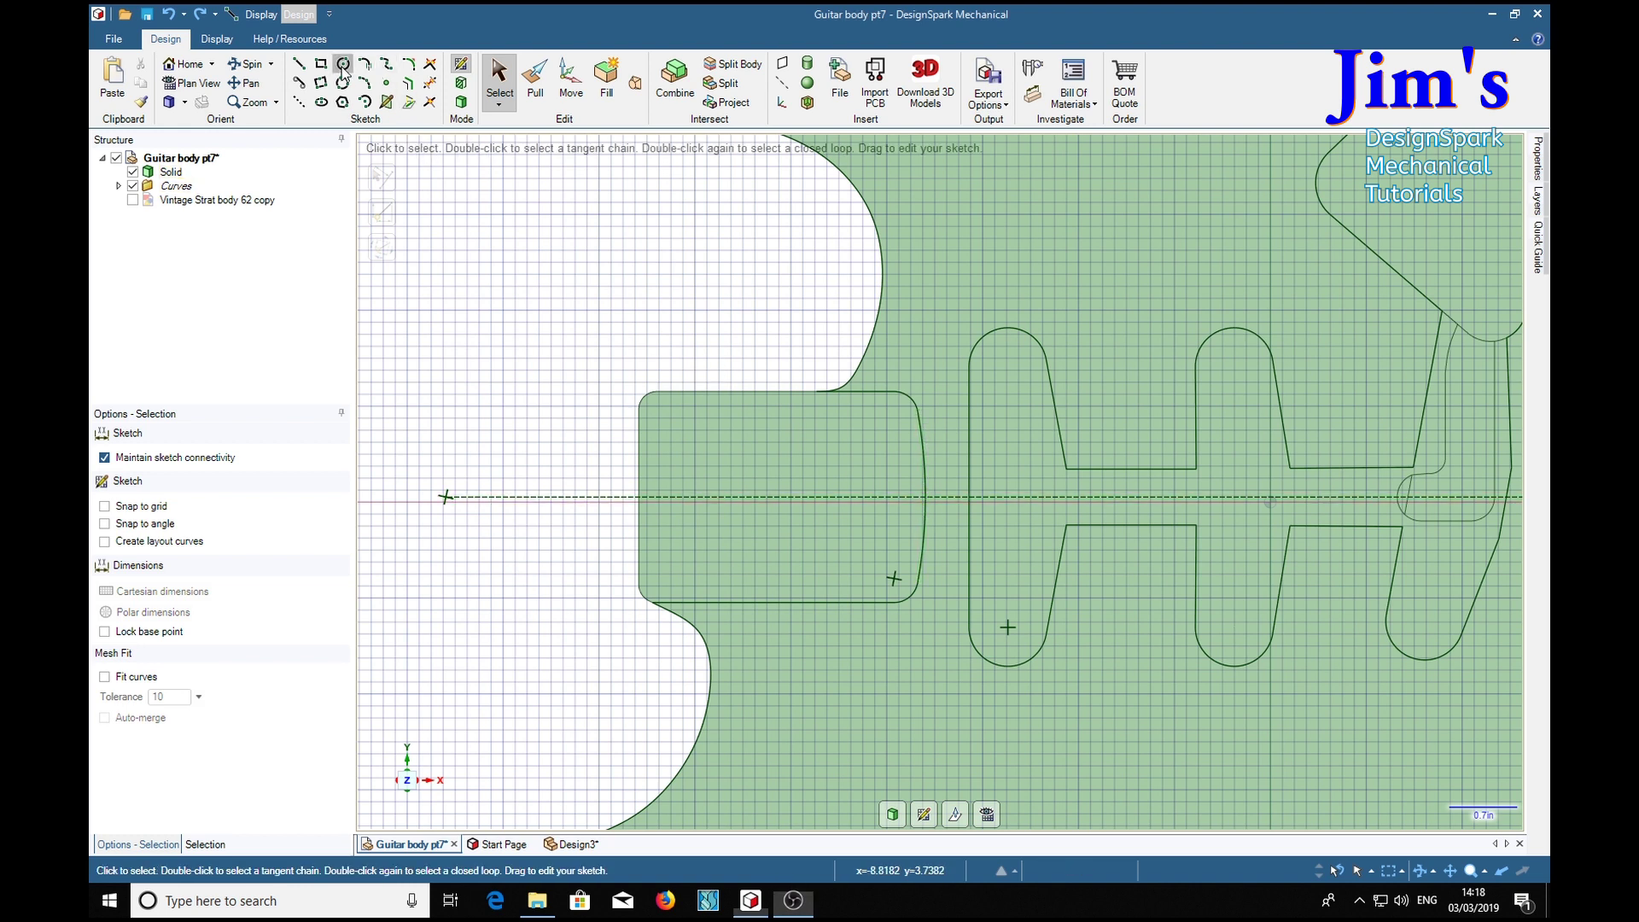